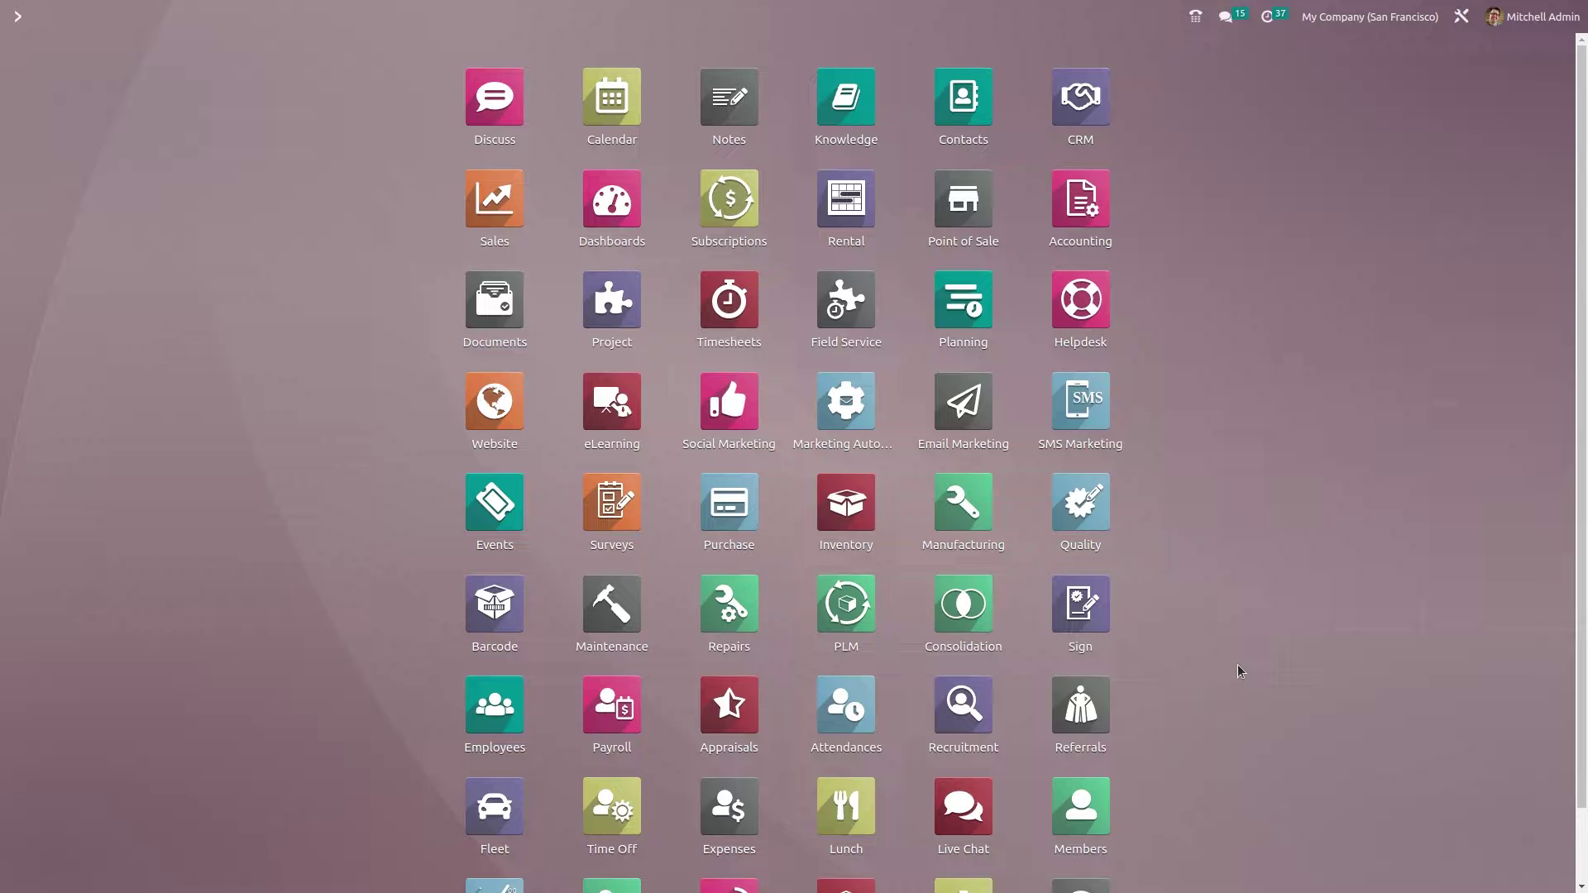
- Open Attendances through an 'att' search, check in the current employee, and confirm
type("att")
key("Return")
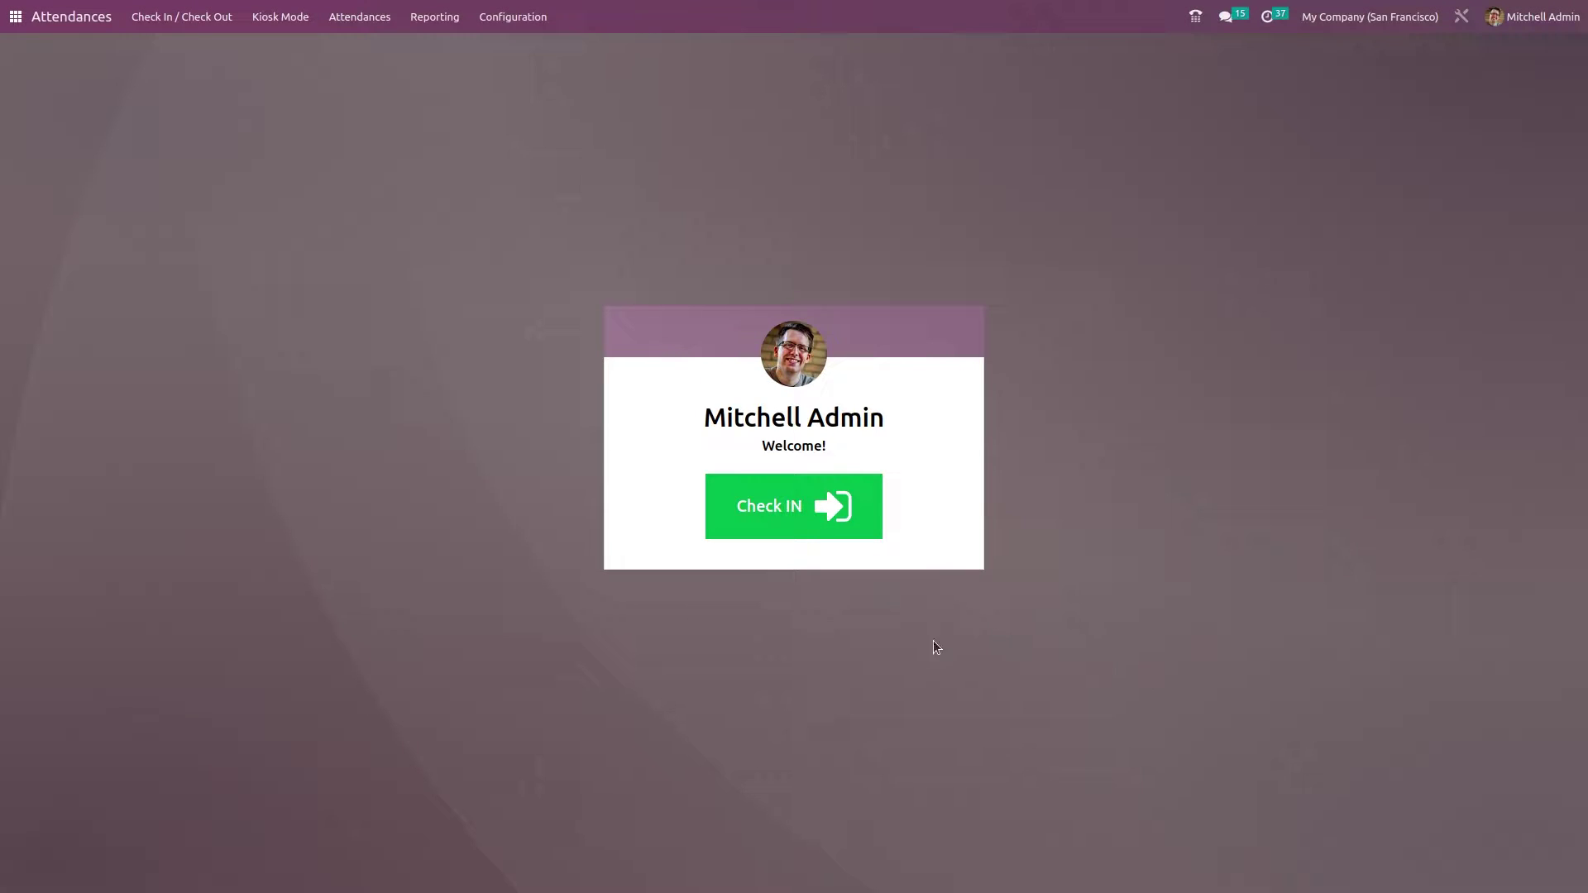
left_click(790, 517)
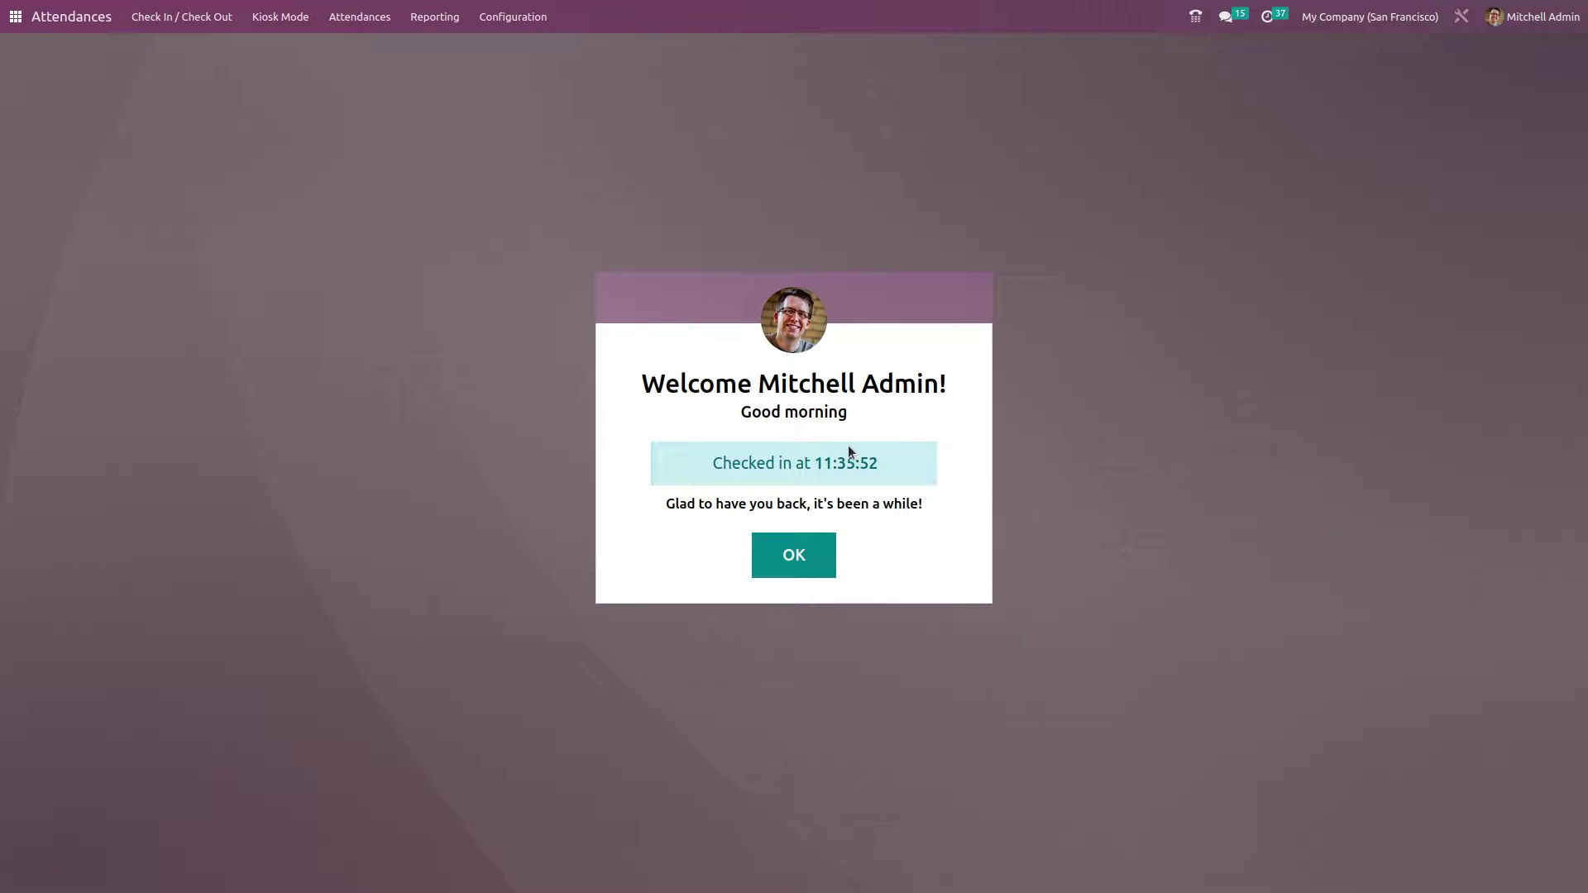
left_click(808, 559)
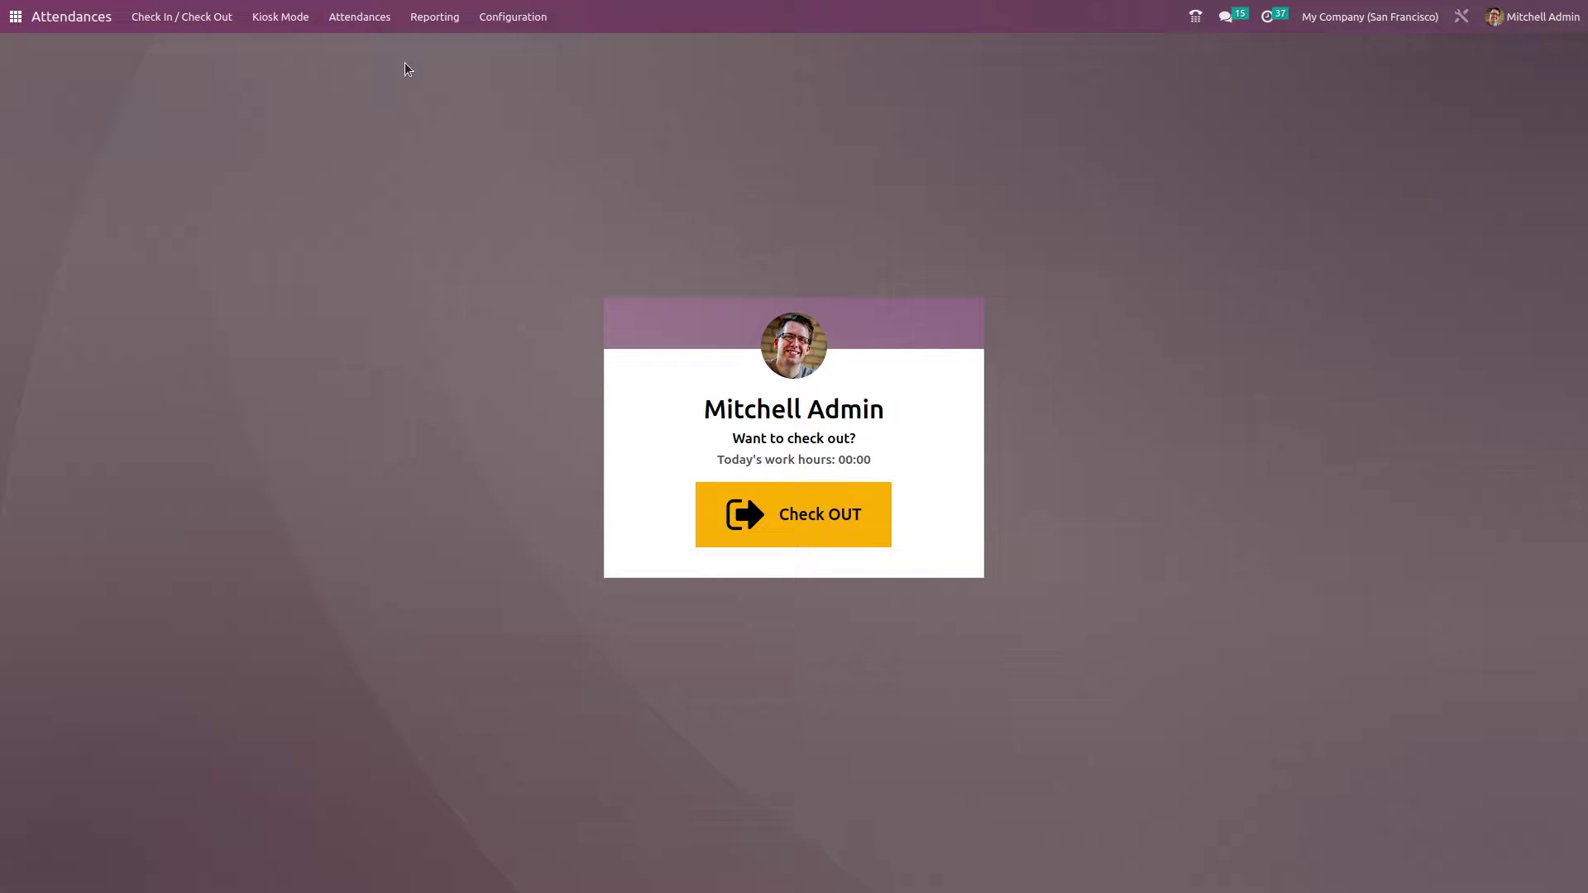
- Open the attendance records list, then select and deselect the top 11/09/2022 check-in row
left_click(372, 30)
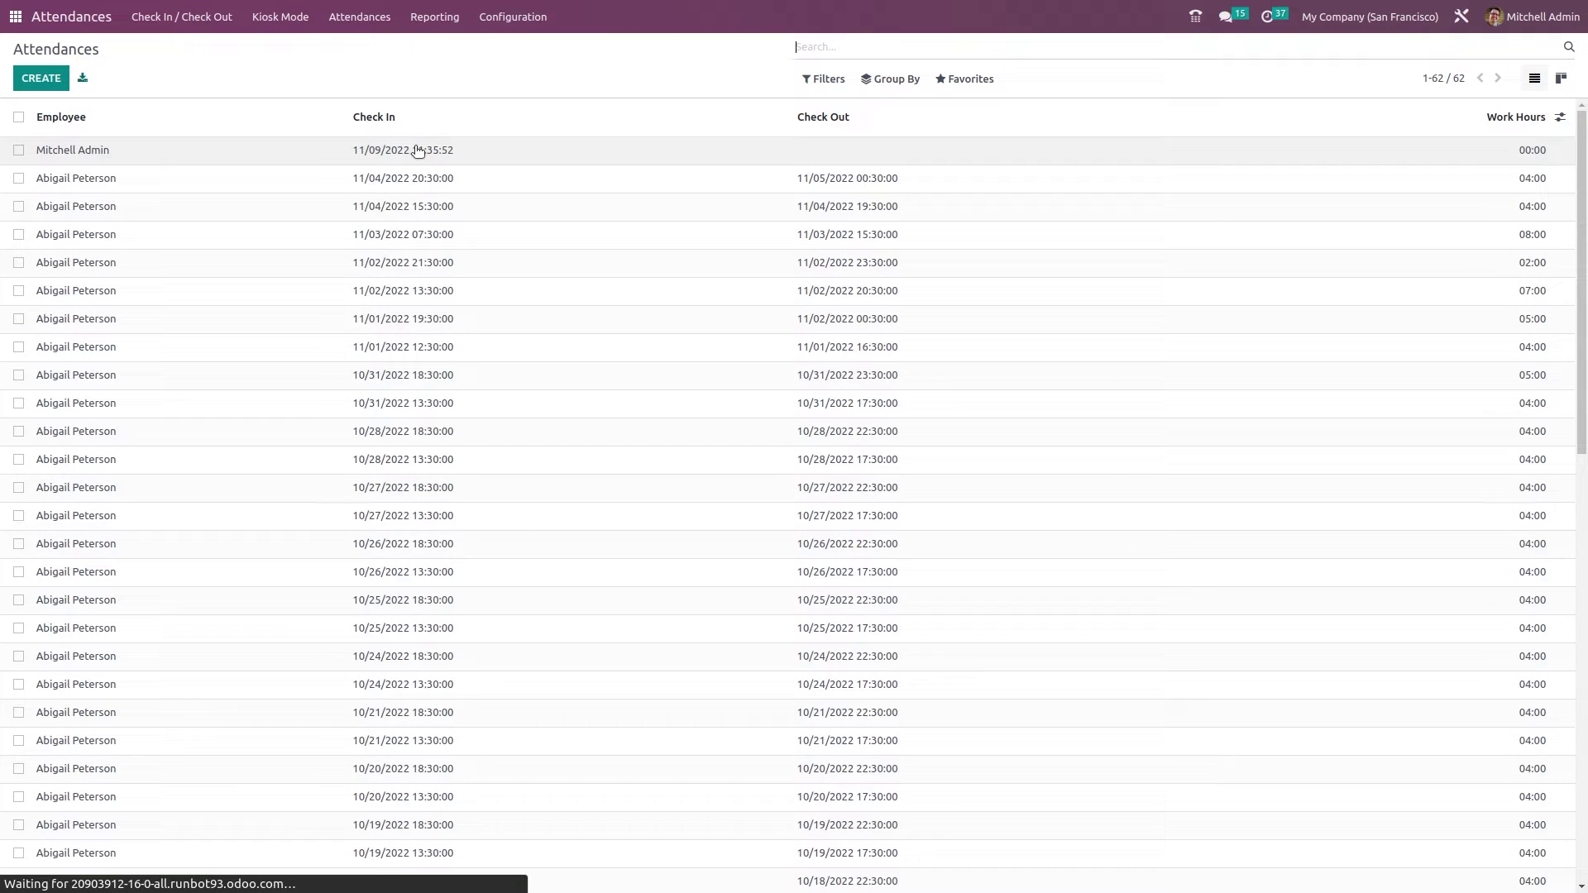
scroll(652, 405, "down", 2)
scroll(652, 406, "up", 2)
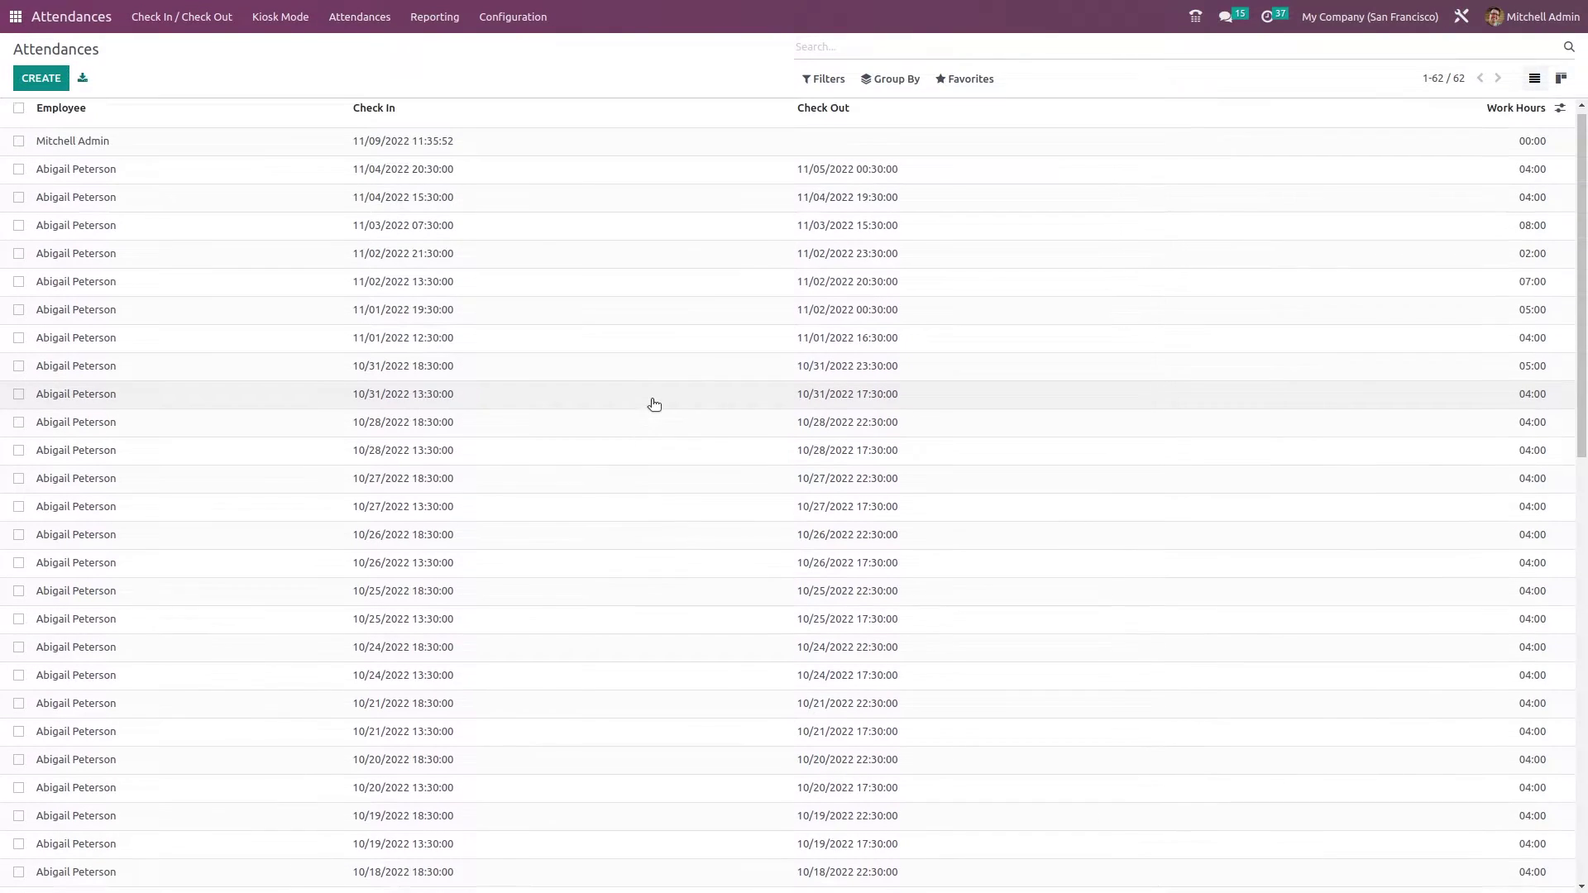
scroll(650, 401, "down", 2)
scroll(648, 396, "up", 2)
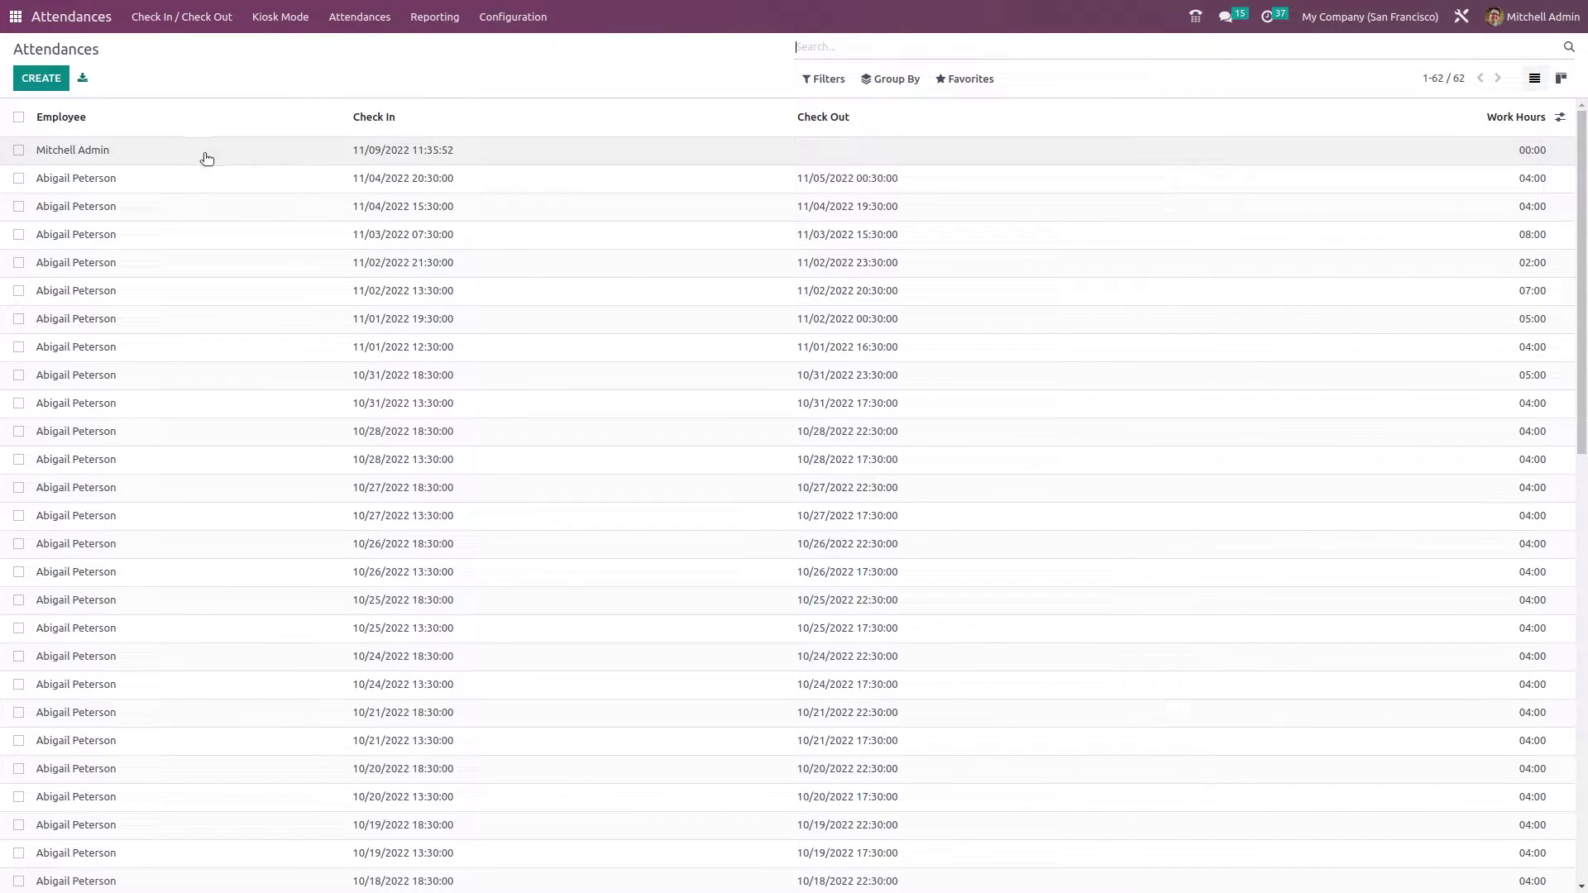
left_click(28, 150)
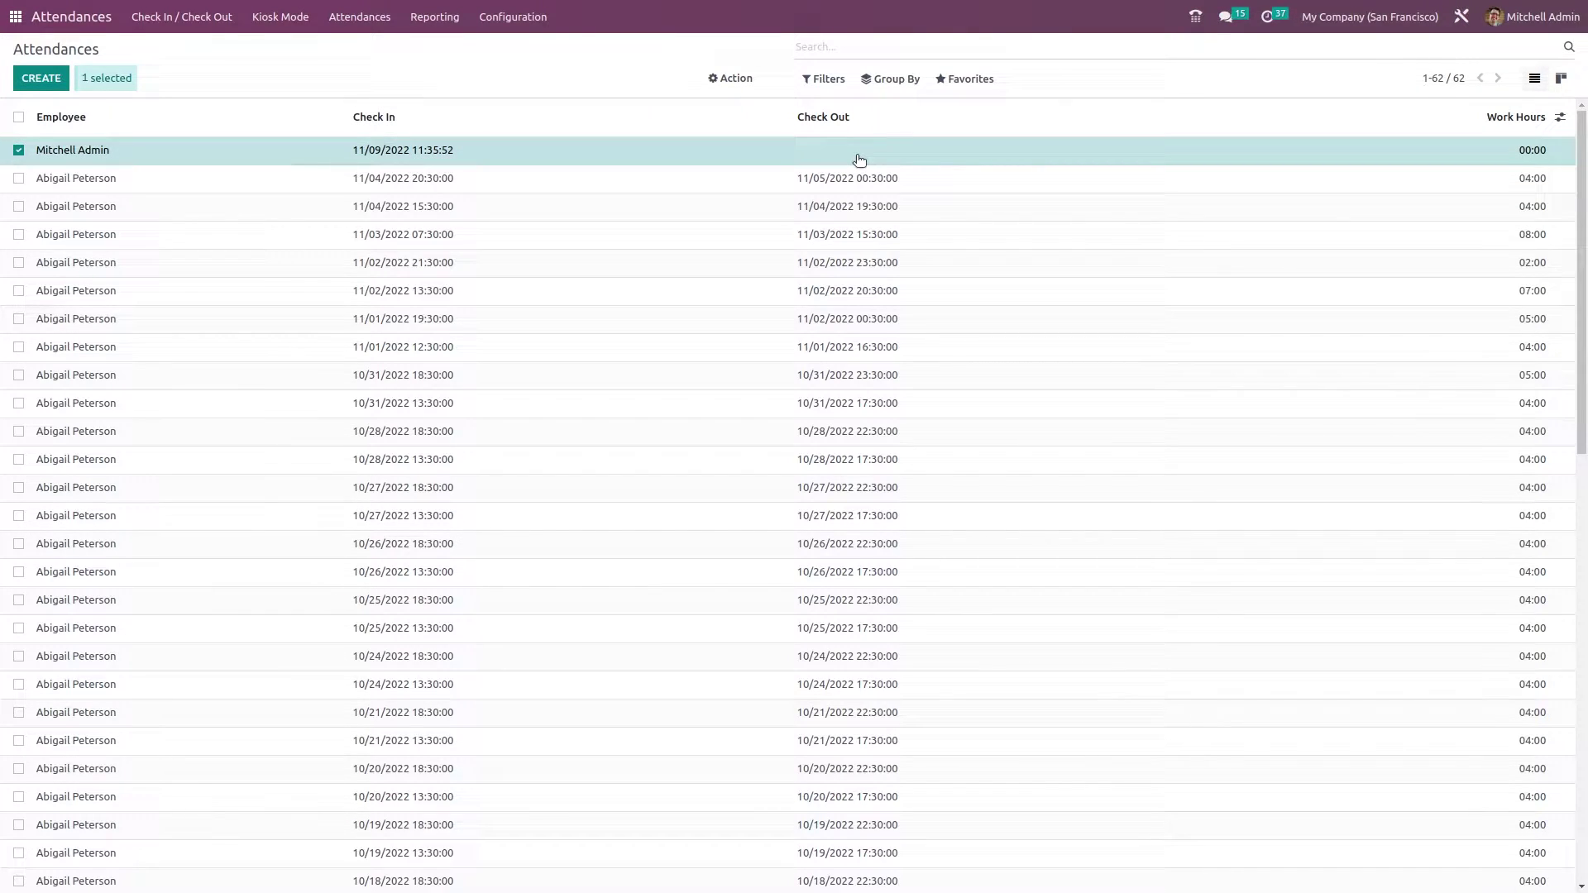
left_click(18, 151)
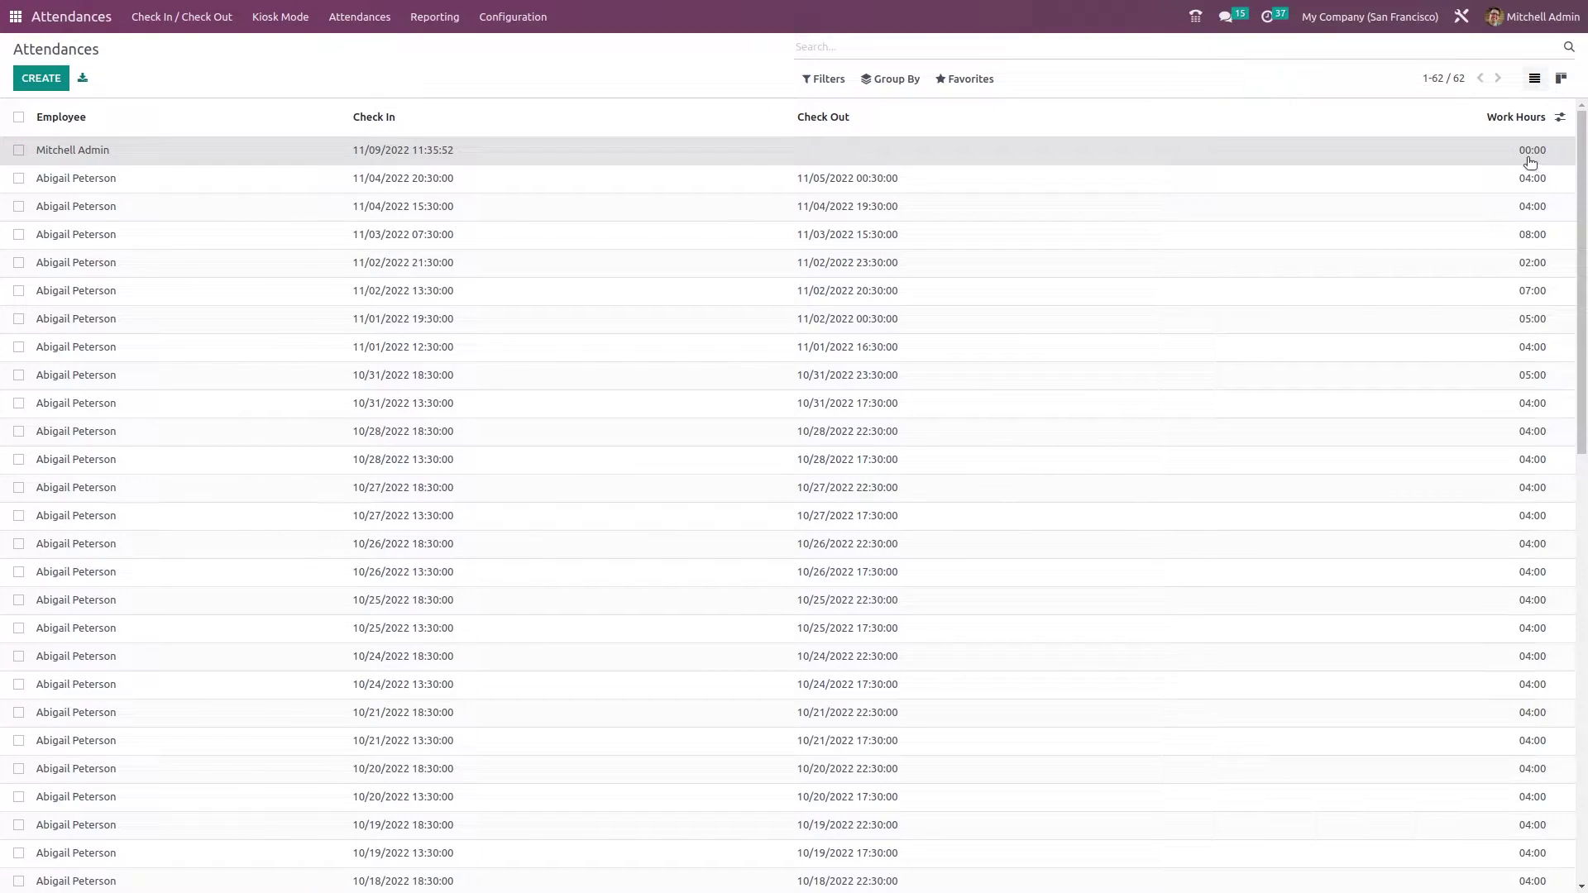
- Start a new attendance row in the list, then discard it unsaved
left_click(41, 78)
left_click_drag(1581, 622, 1583, 124)
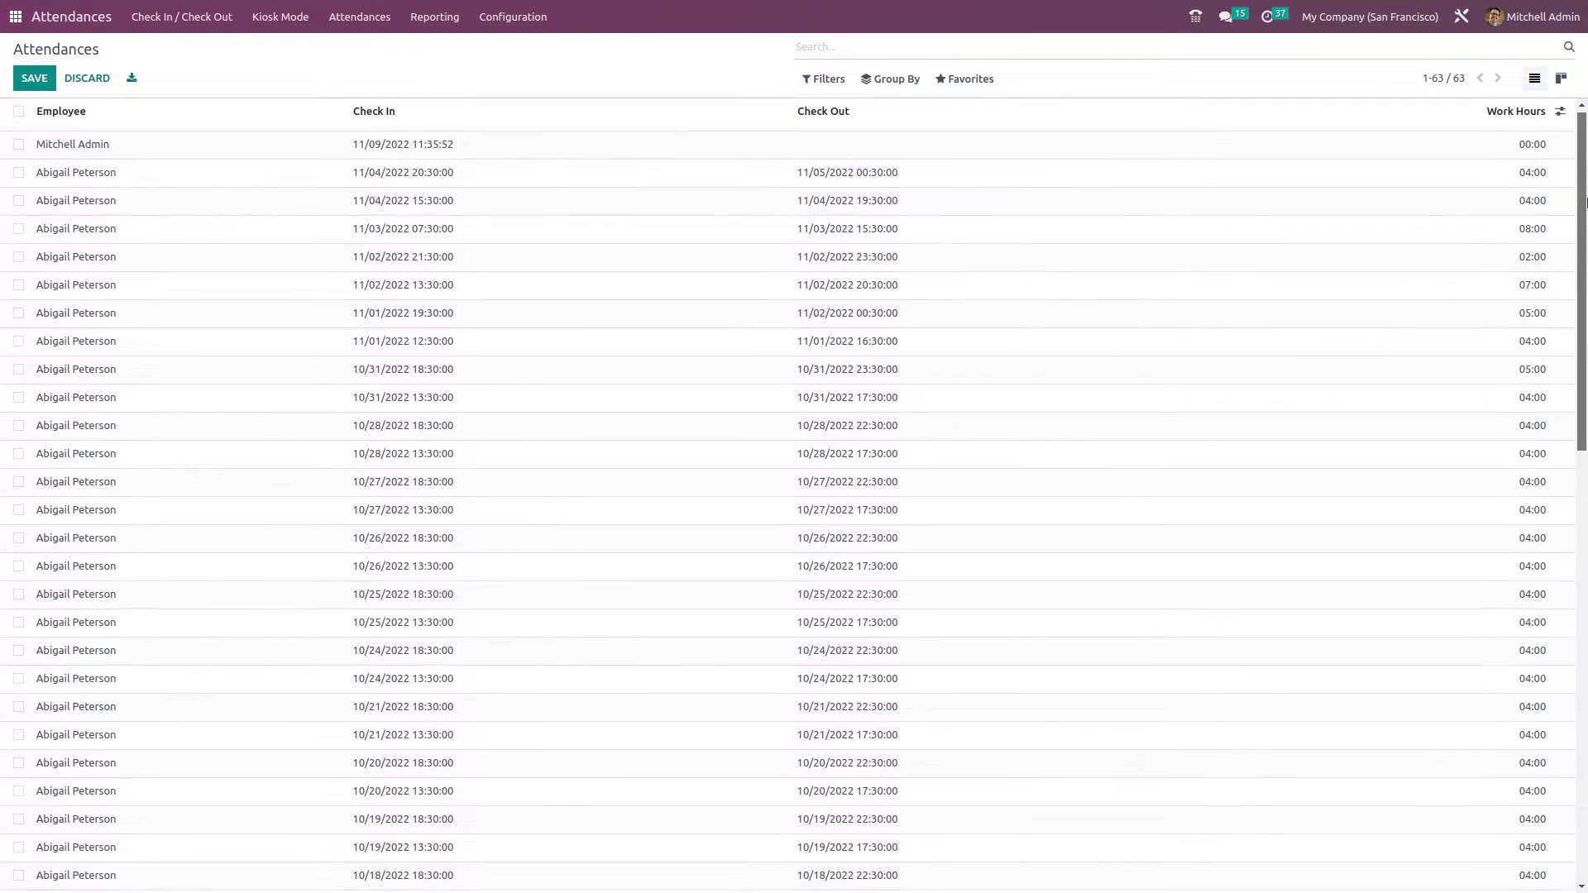
left_click(856, 156)
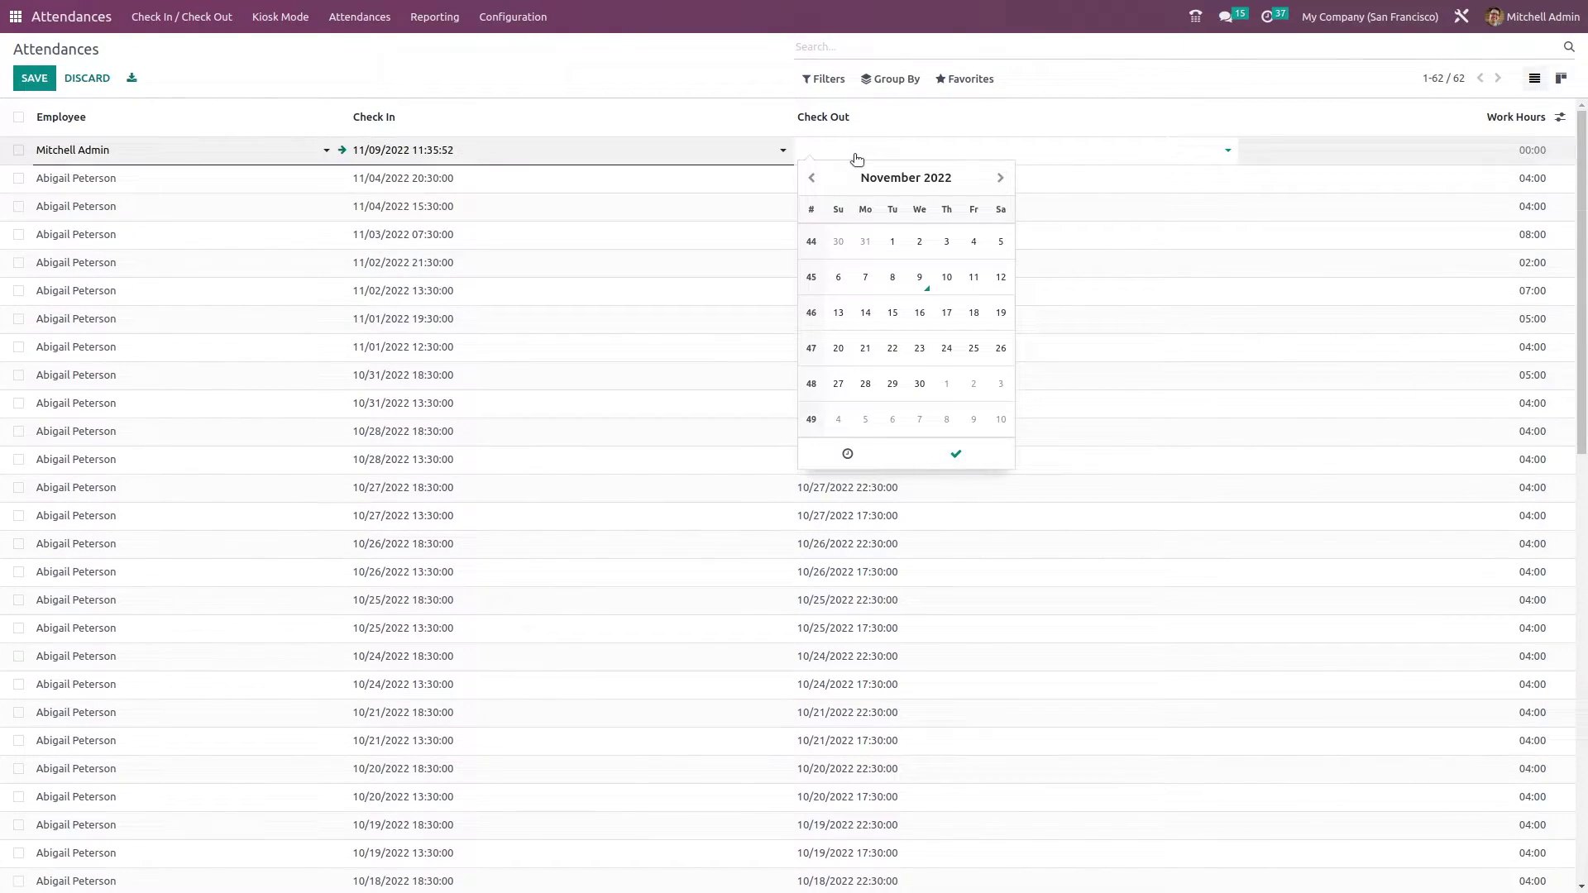
left_click(736, 76)
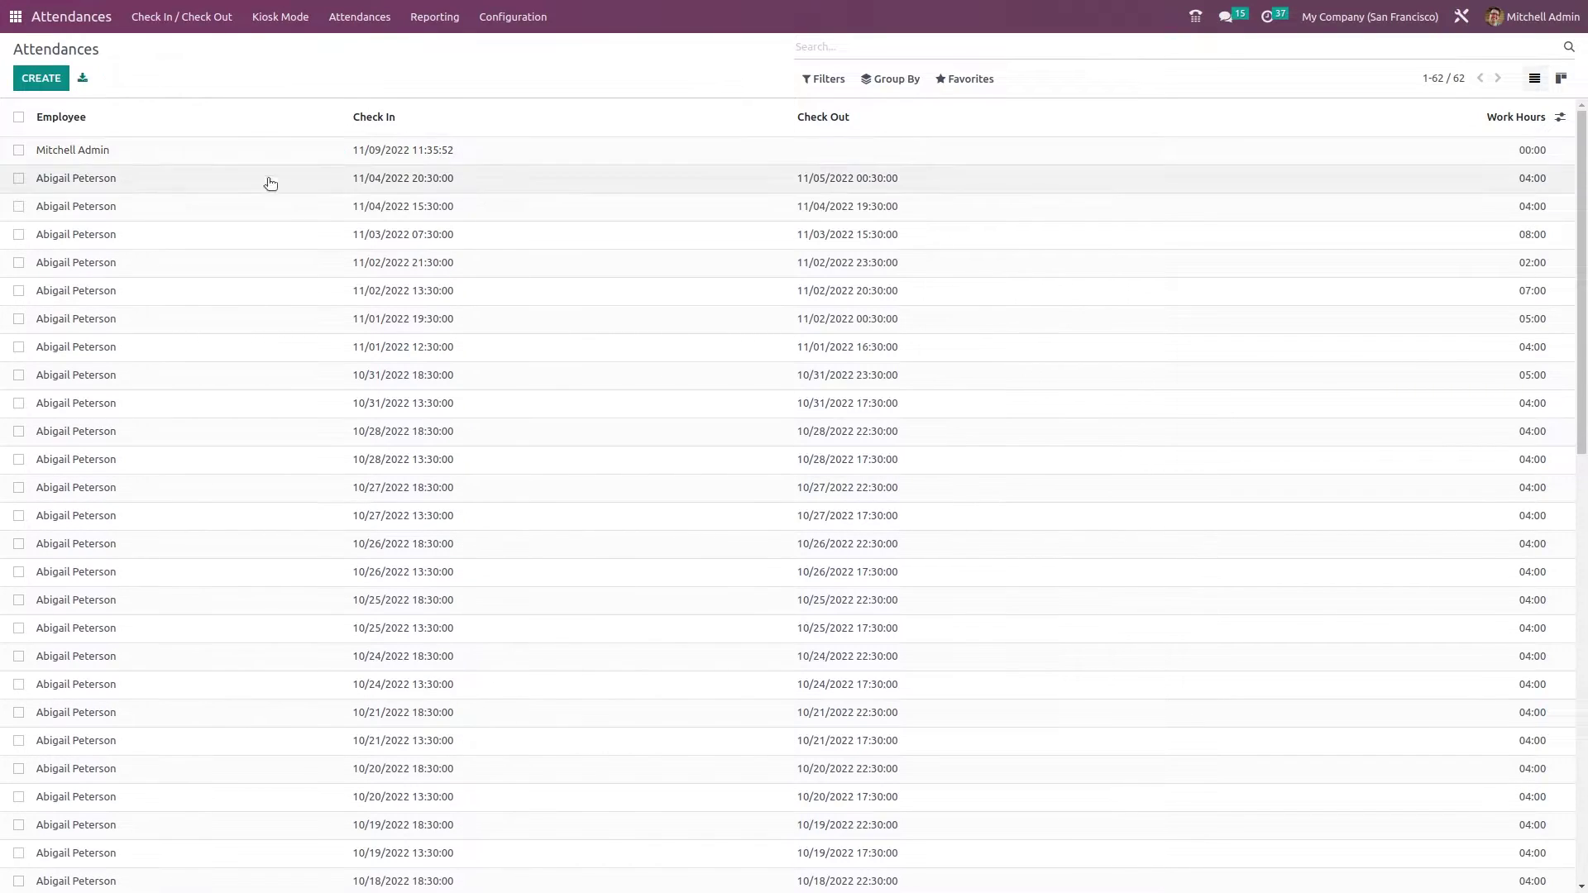
- Switch to the Kanban view, begin a new record, then return via the Attendances breadcrumb
left_click(1561, 80)
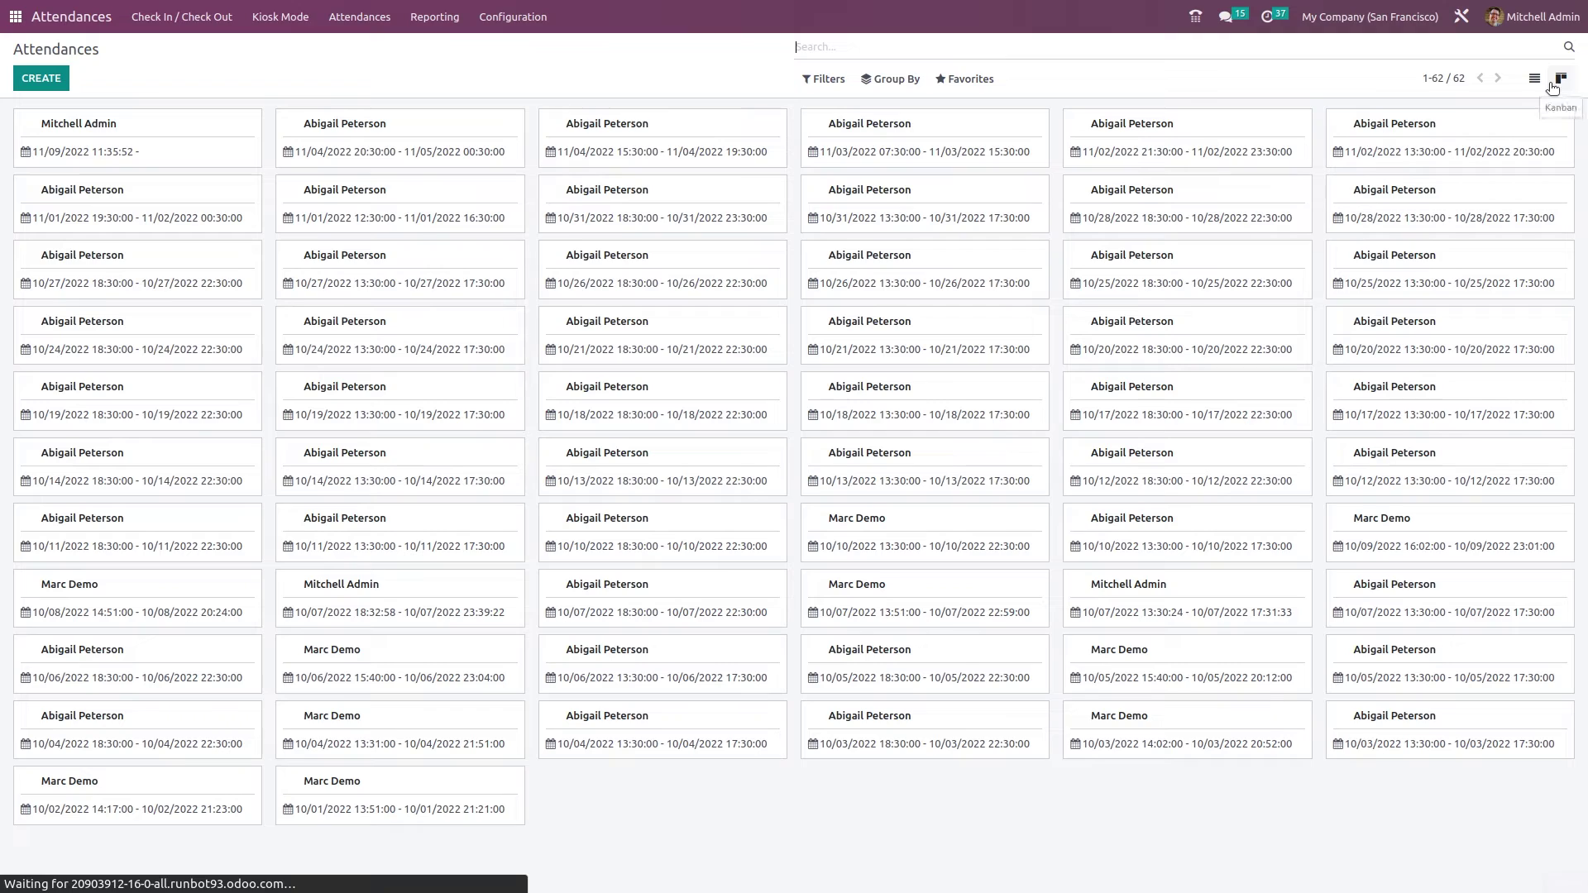
left_click(42, 81)
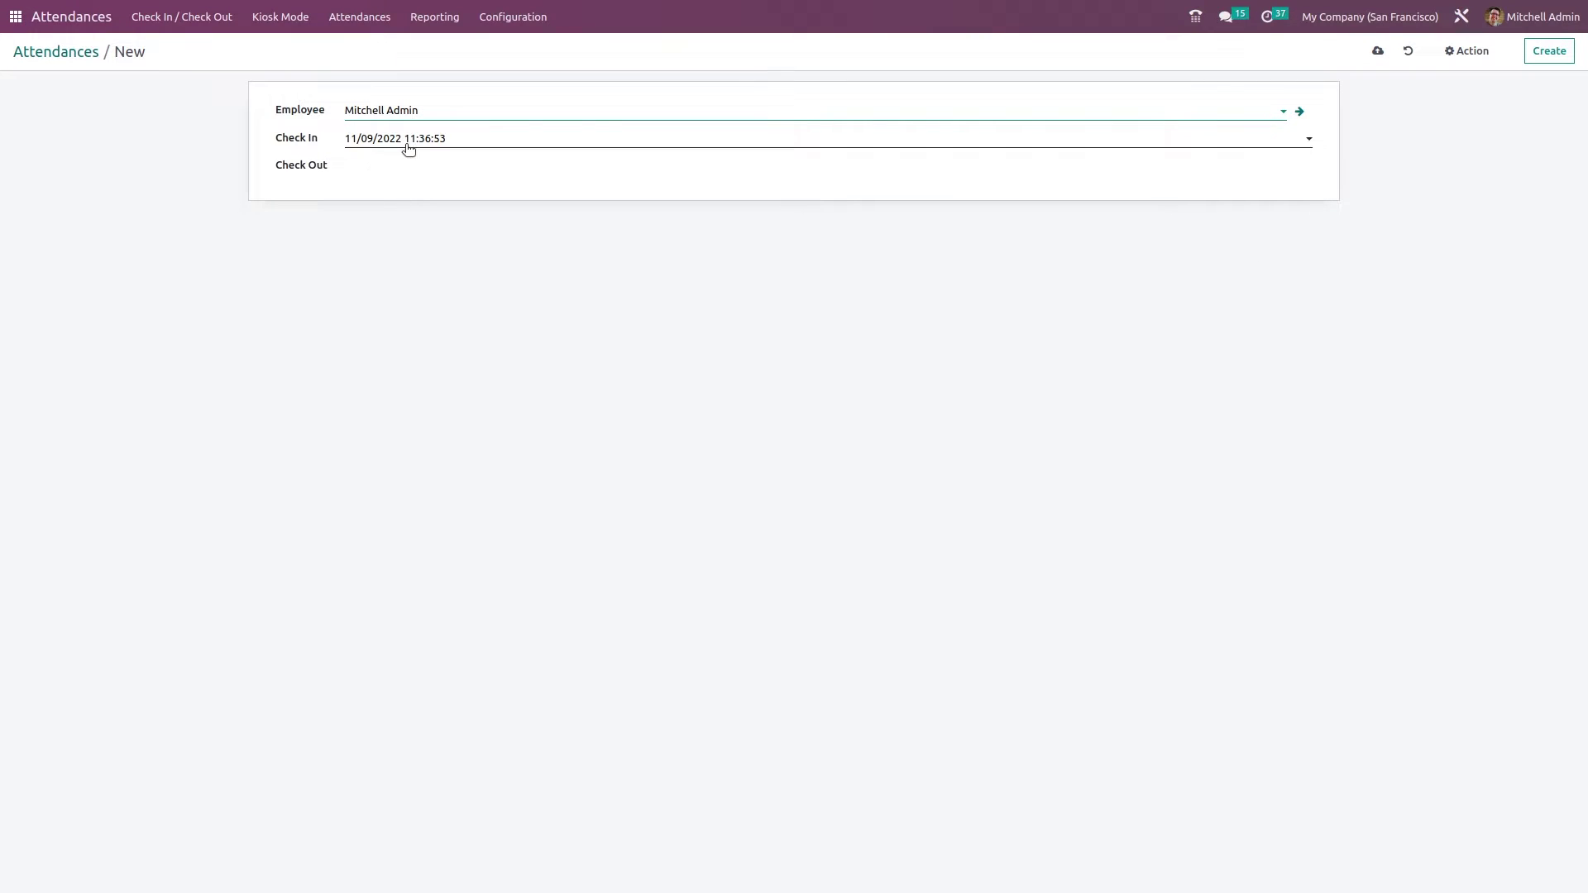
left_click(394, 167)
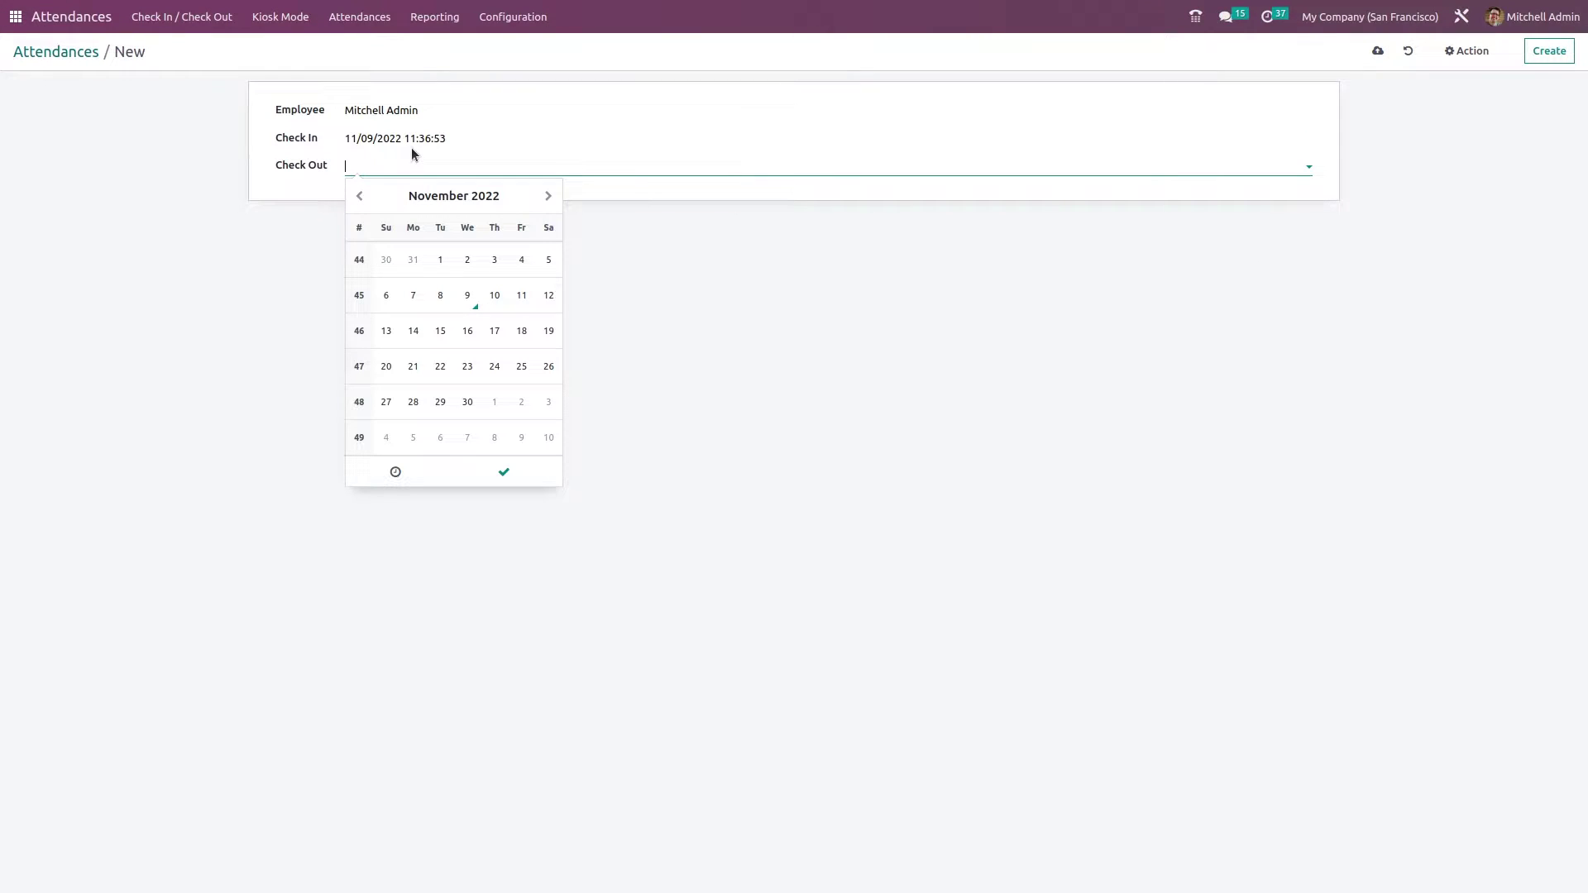
left_click(37, 53)
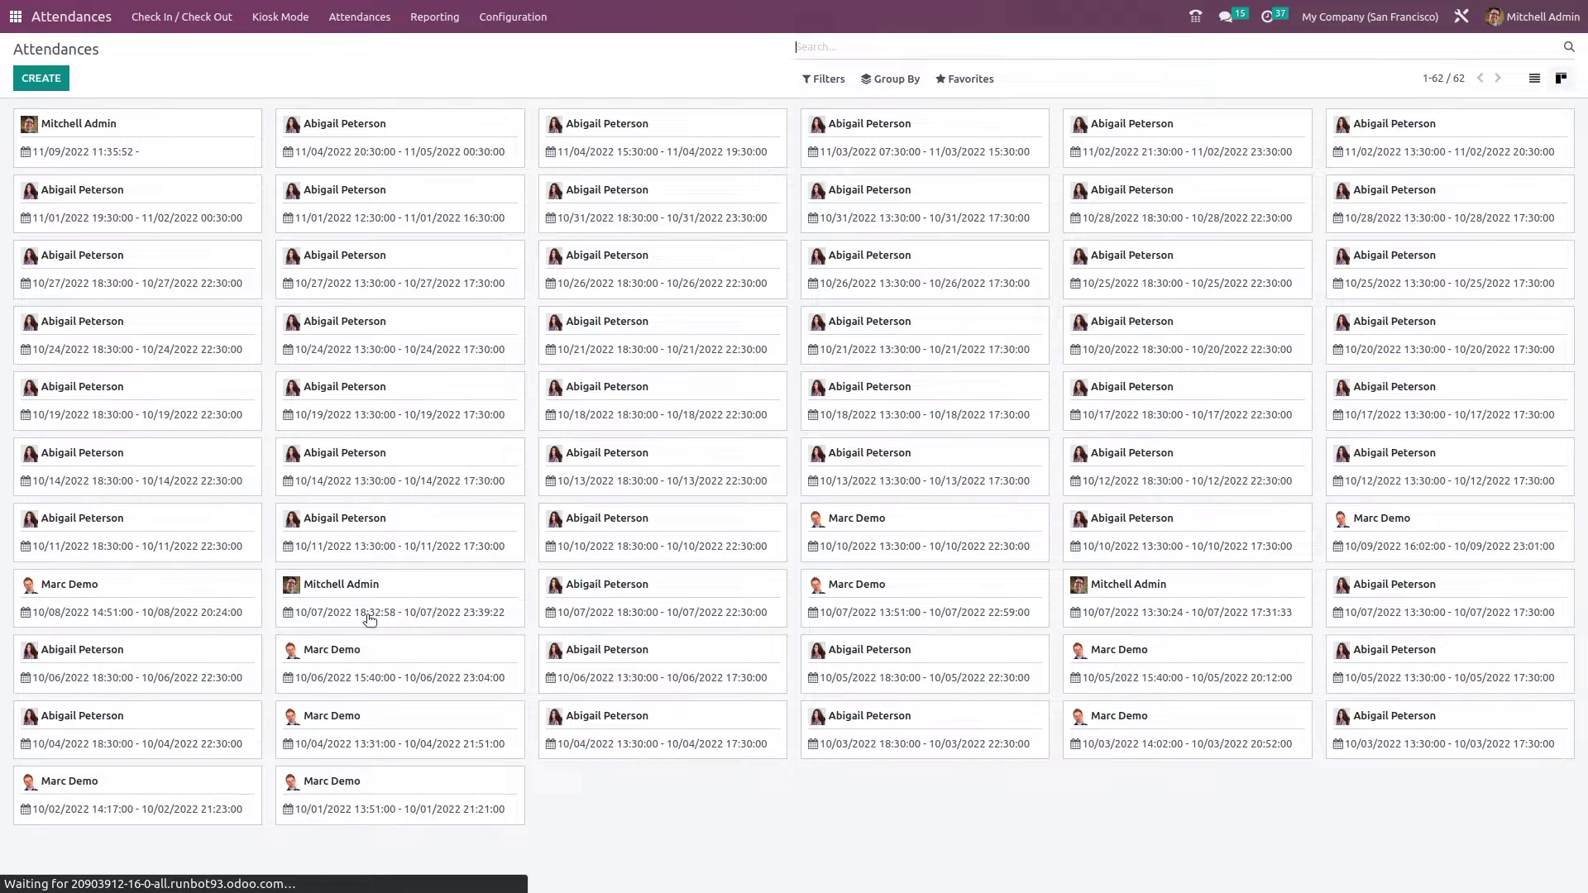
- Apply and then remove the My Attendances and No Check Out filters
left_click(836, 79)
left_click(838, 107)
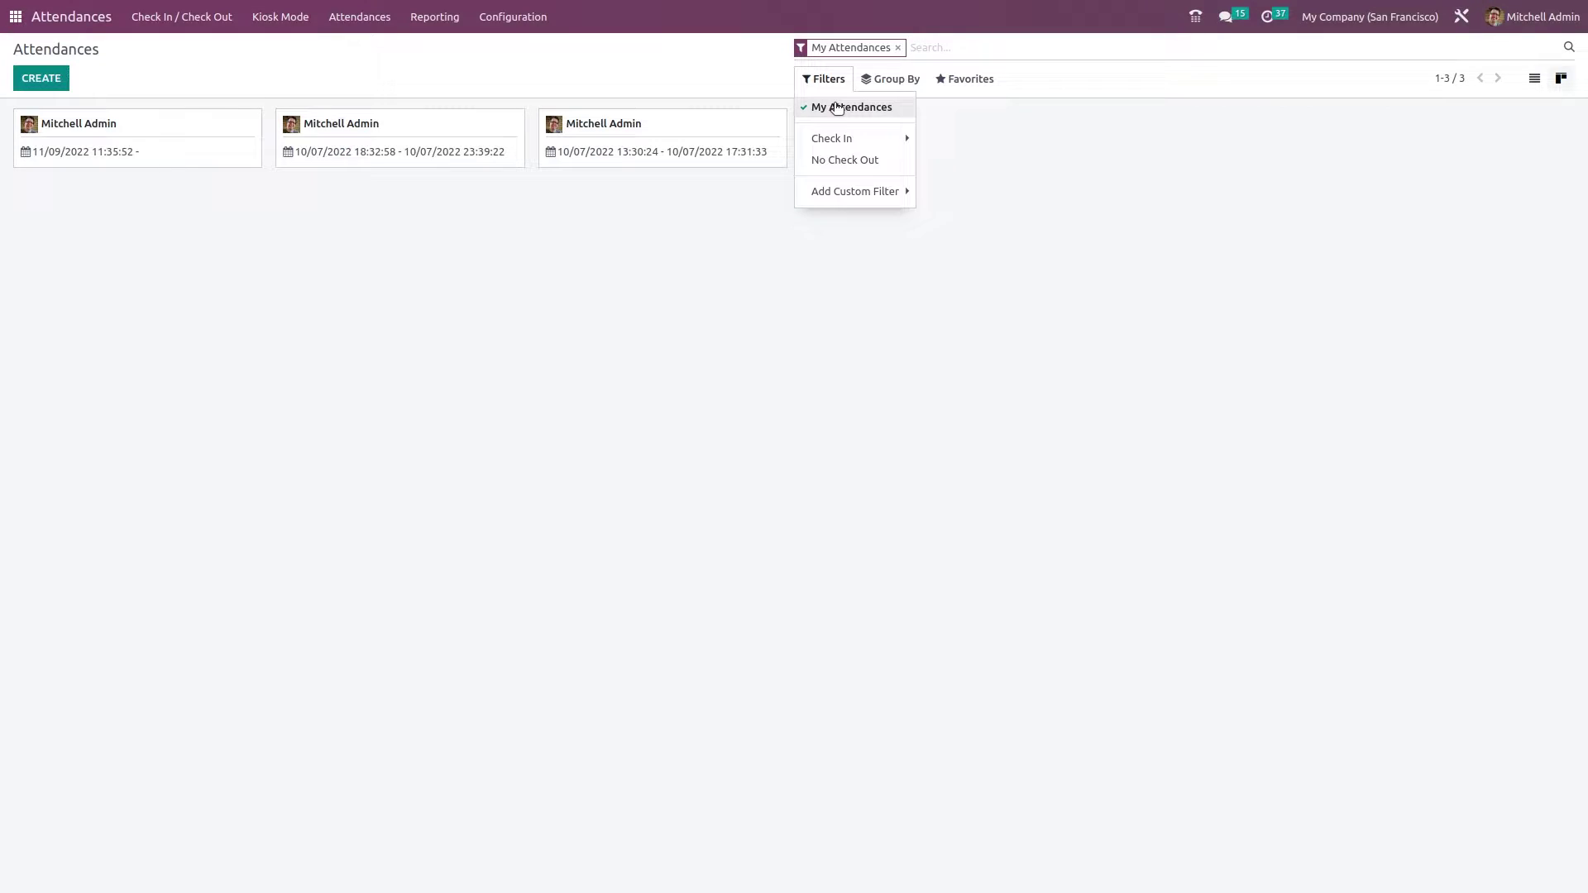
left_click(838, 107)
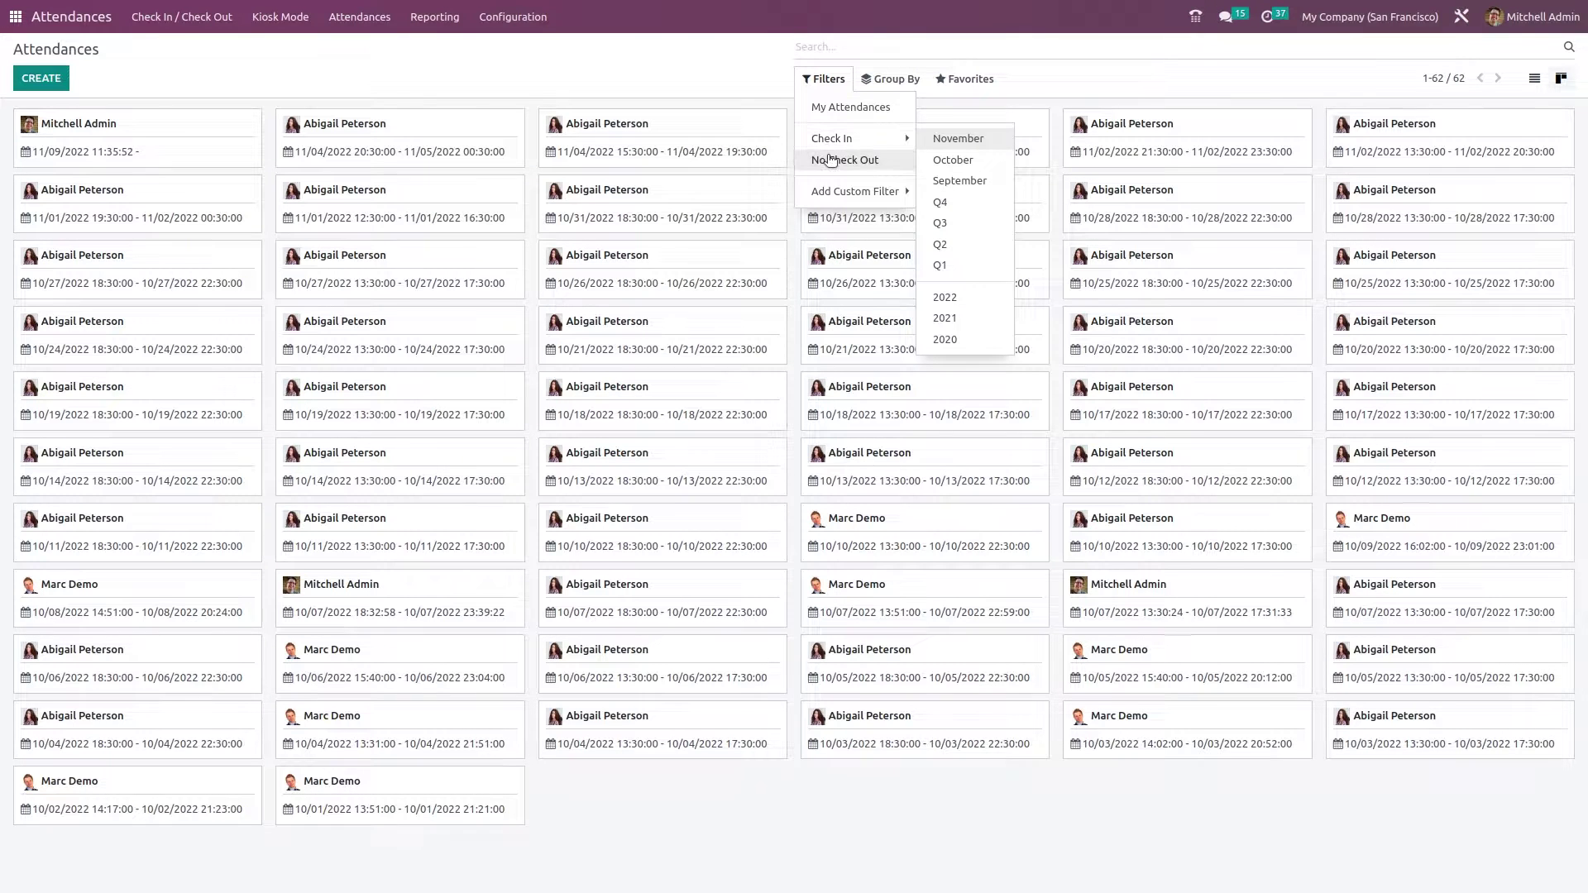
left_click(832, 160)
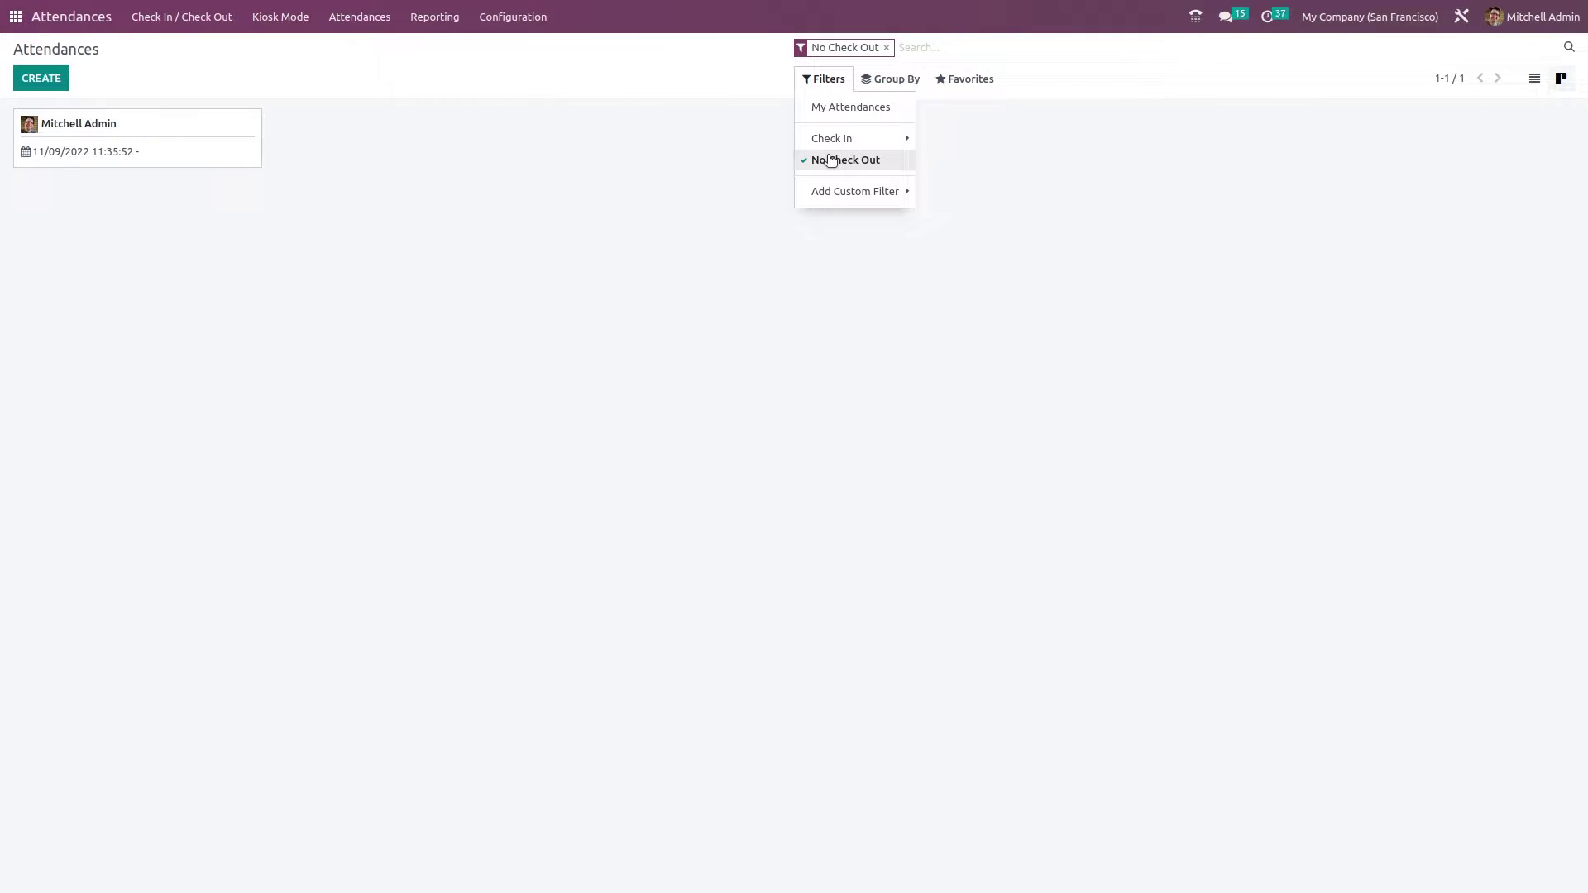
left_click(831, 159)
- Group by Employee, browse the Check In date and custom groupings, remove grouping, open Favorites
left_click(882, 79)
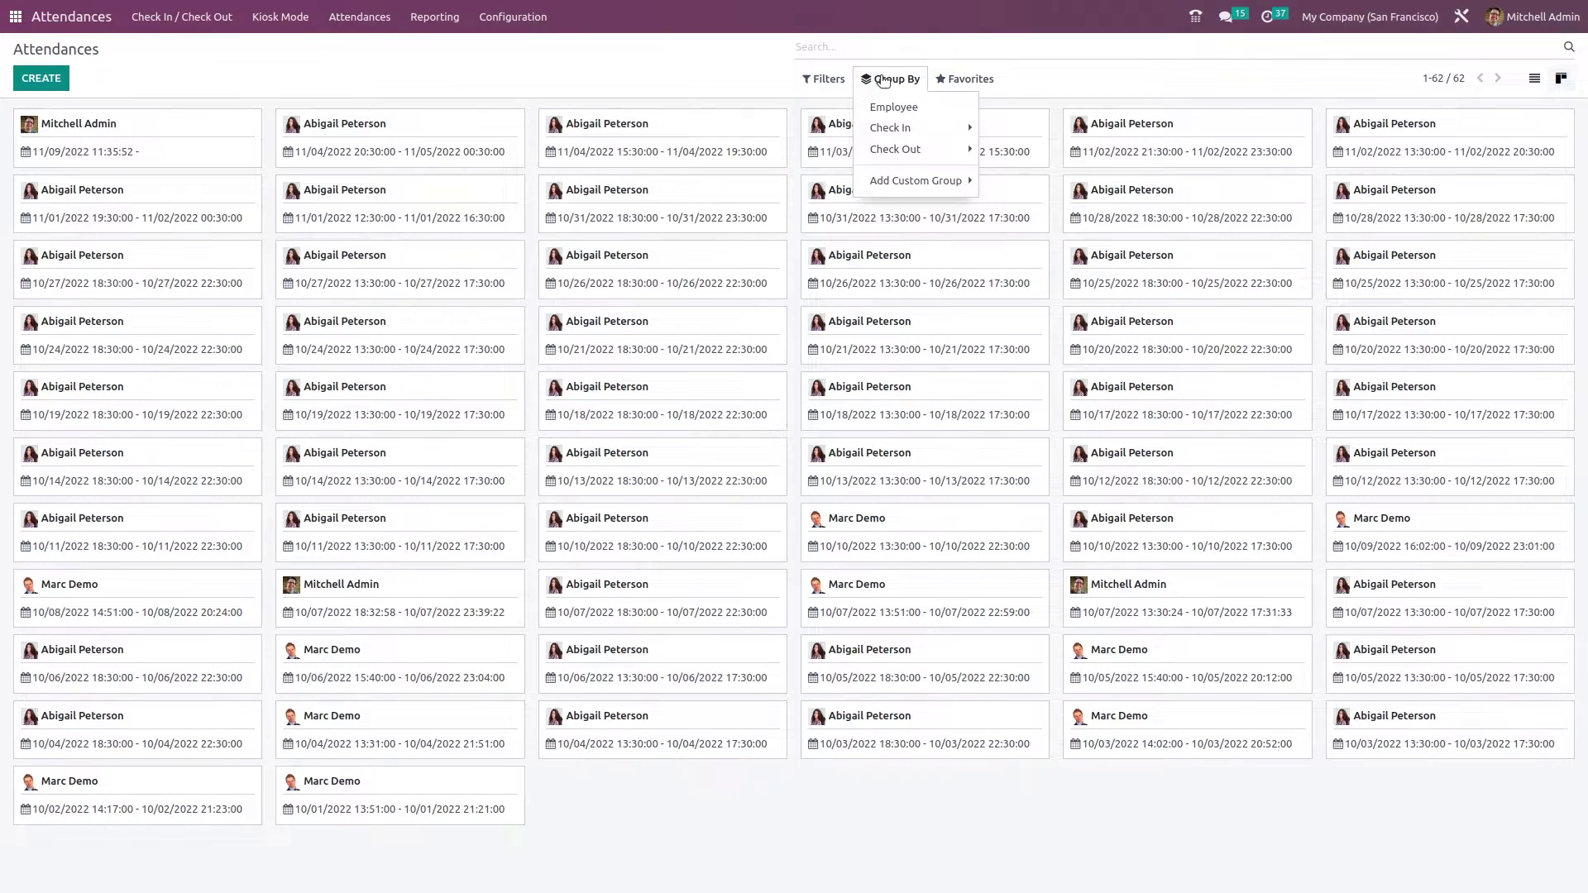
left_click(900, 110)
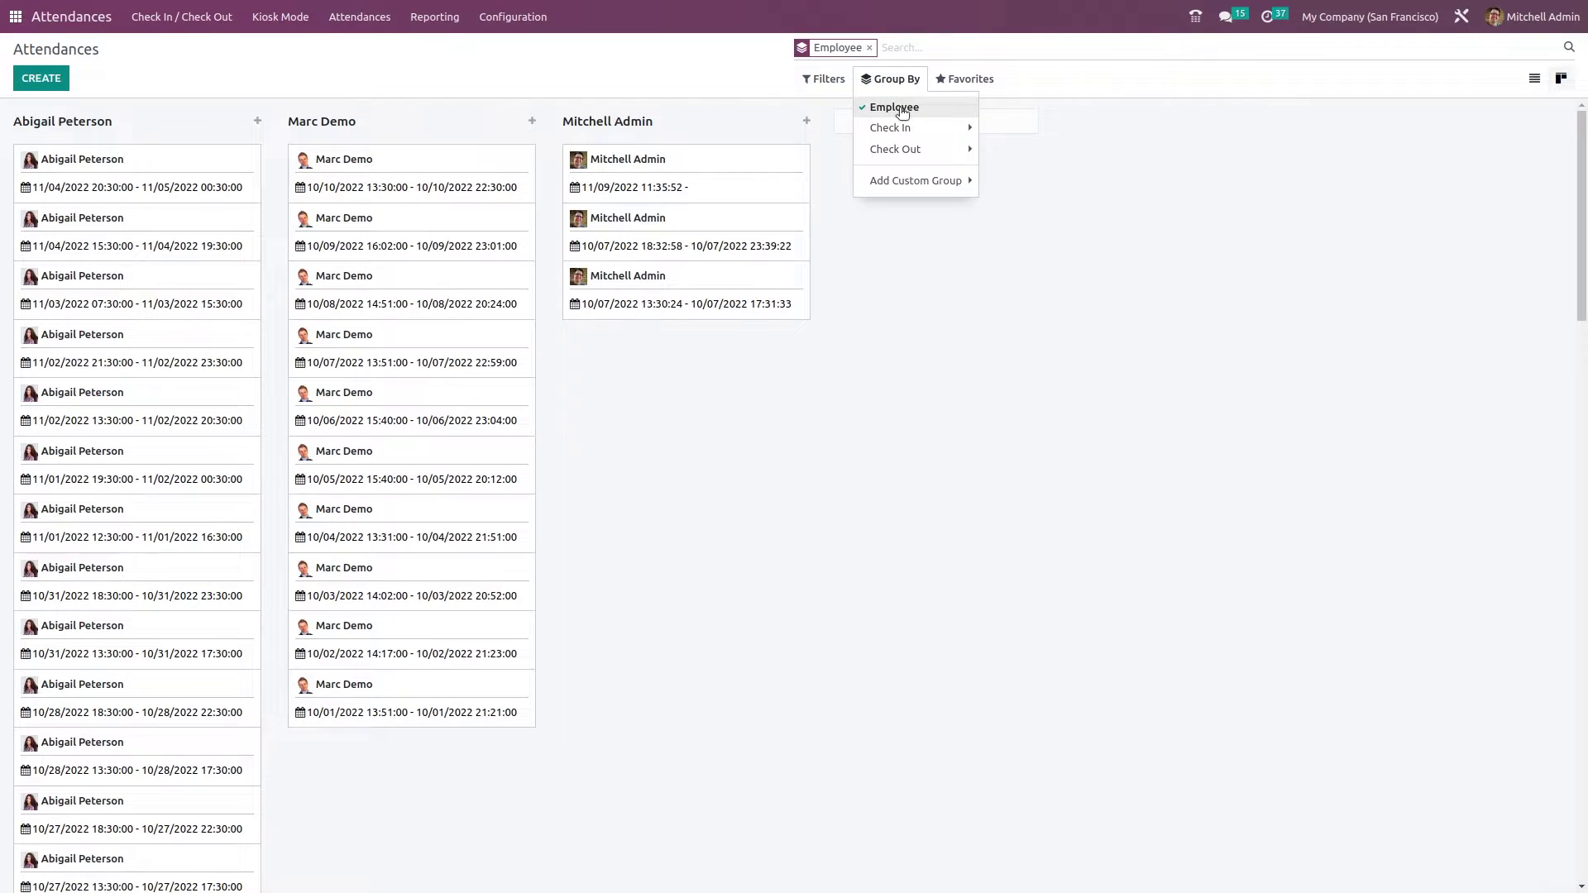
left_click(890, 127)
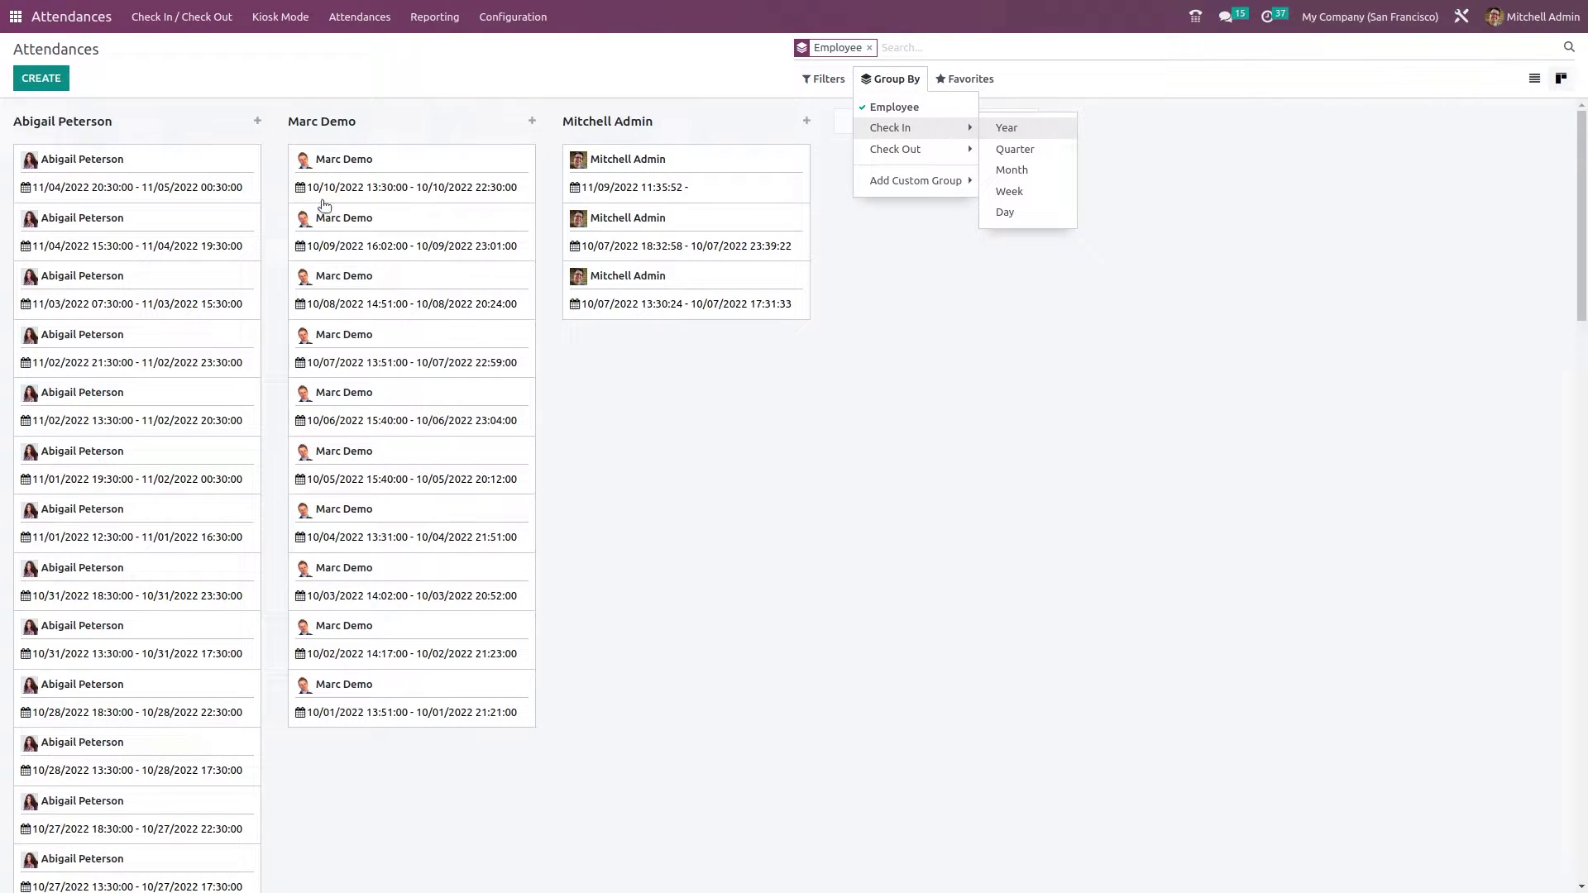
left_click(885, 108)
left_click(891, 129)
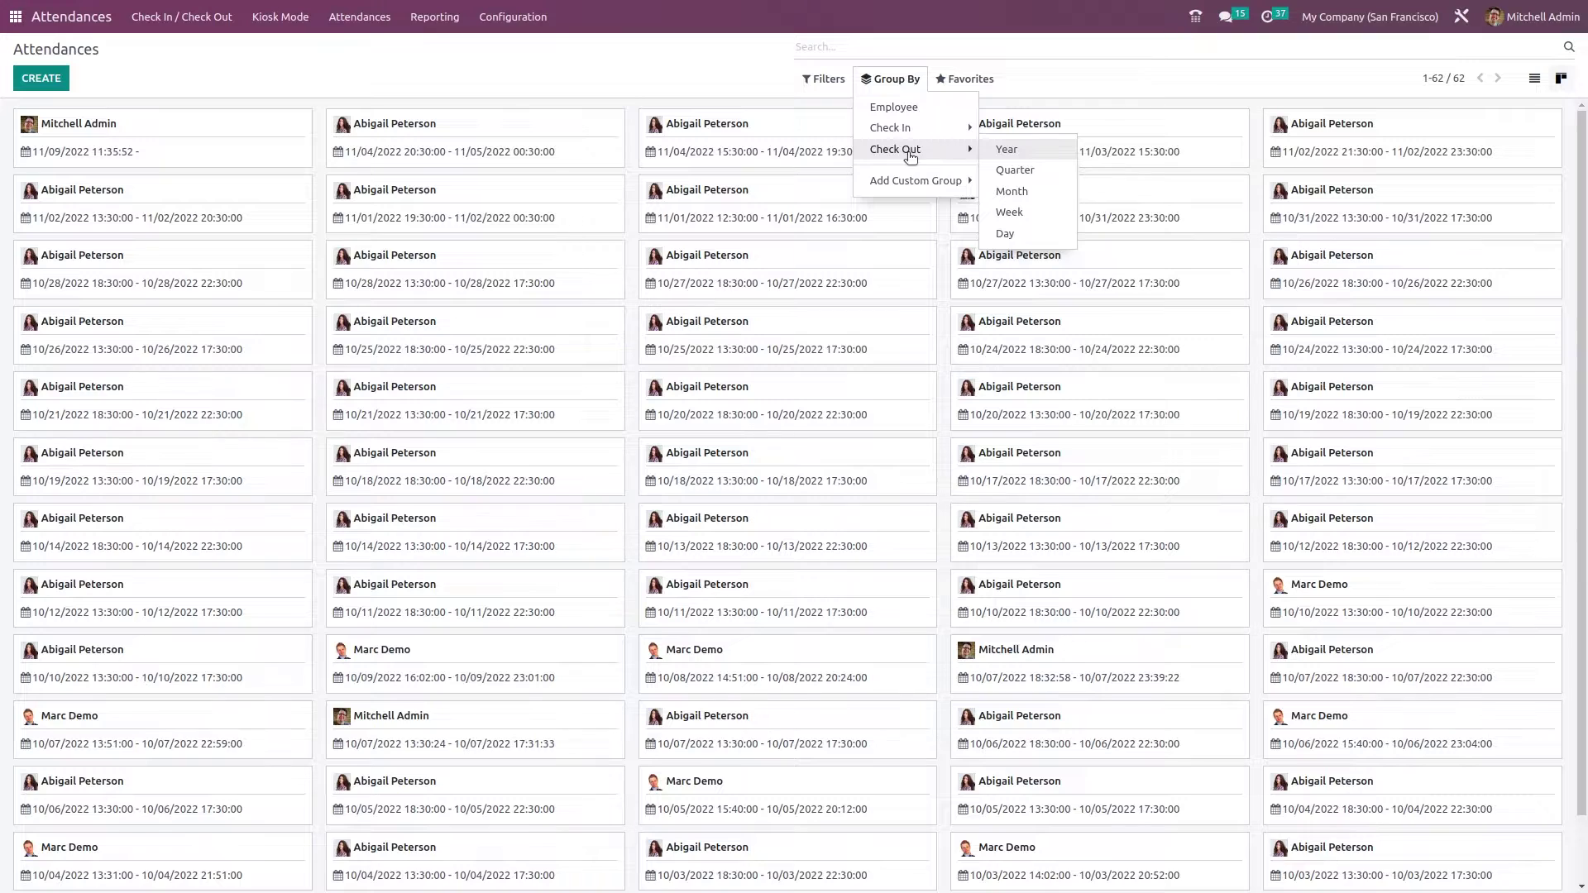
left_click(883, 181)
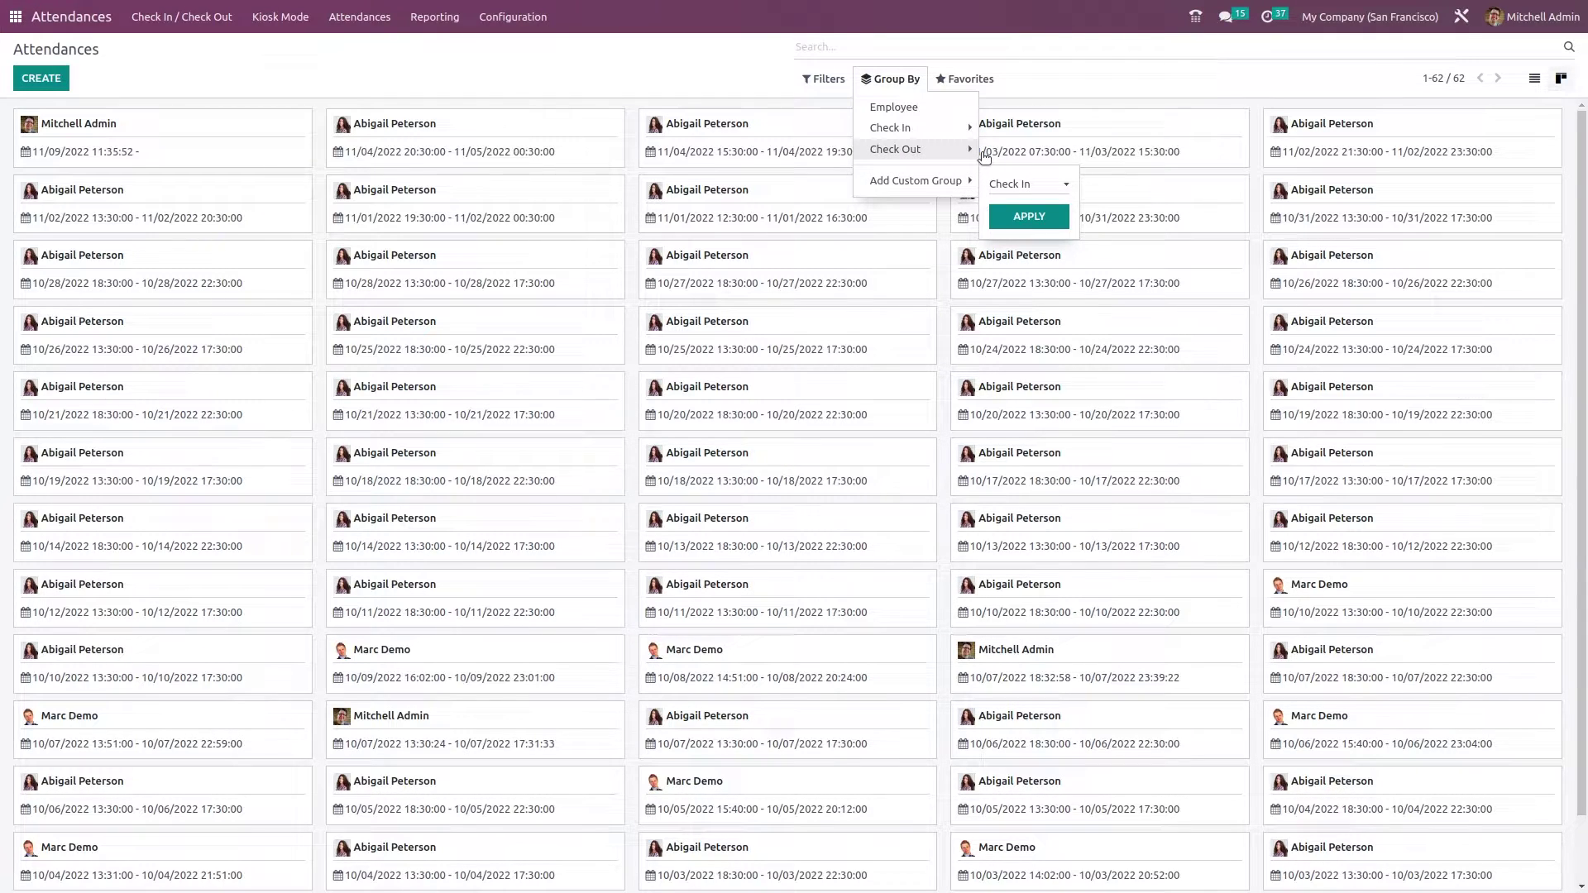
left_click(997, 79)
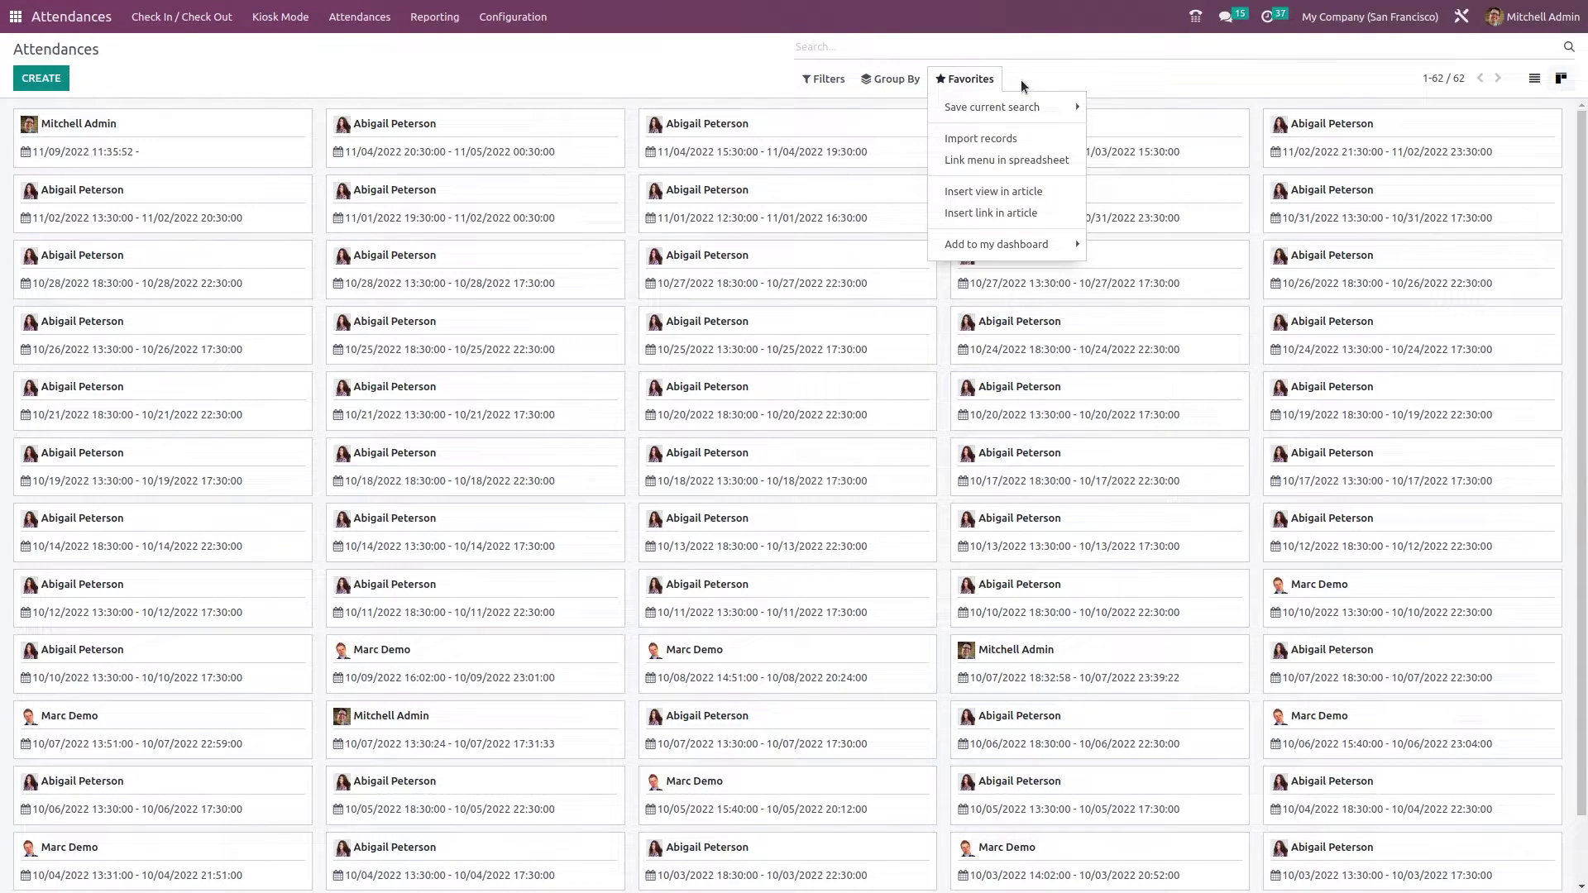
- Insert the attendance cards view into the welcome Knowledge article
left_click(959, 108)
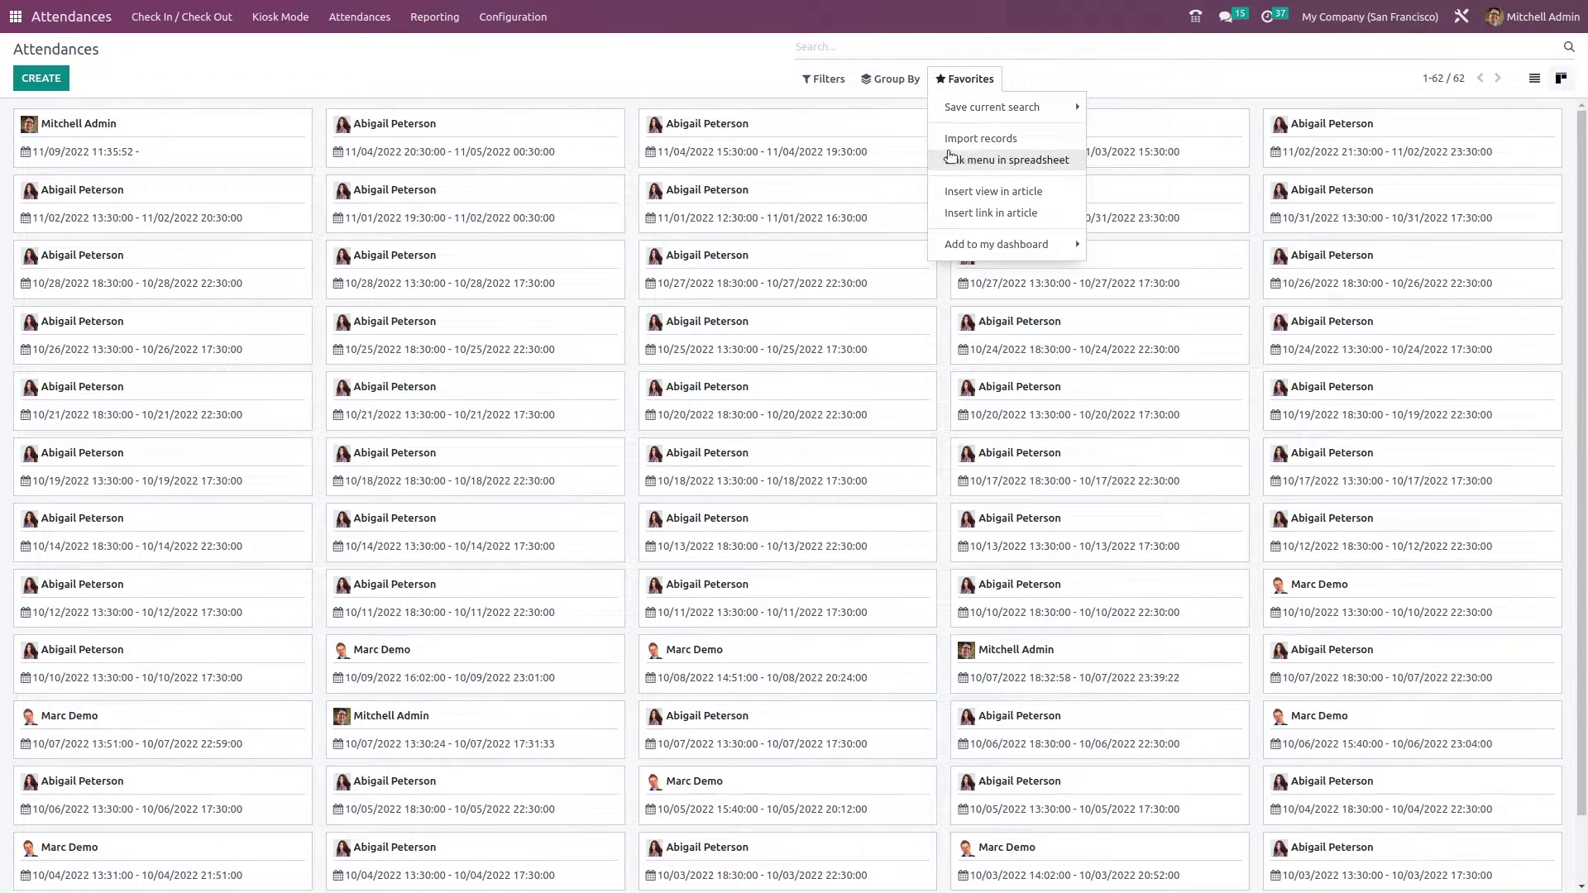
left_click(985, 242)
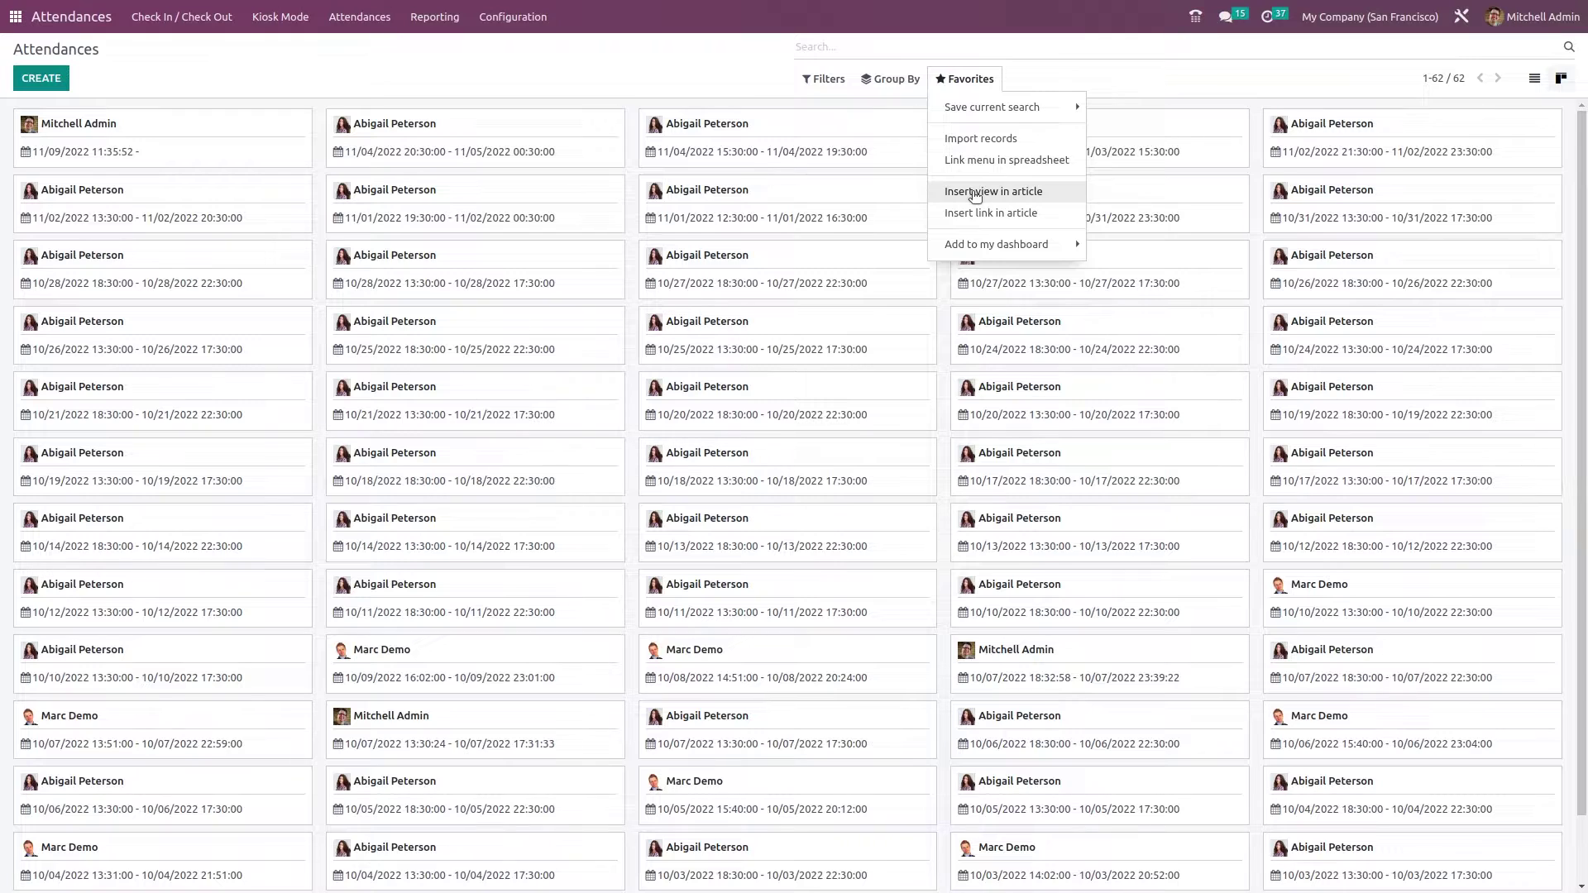
left_click(975, 194)
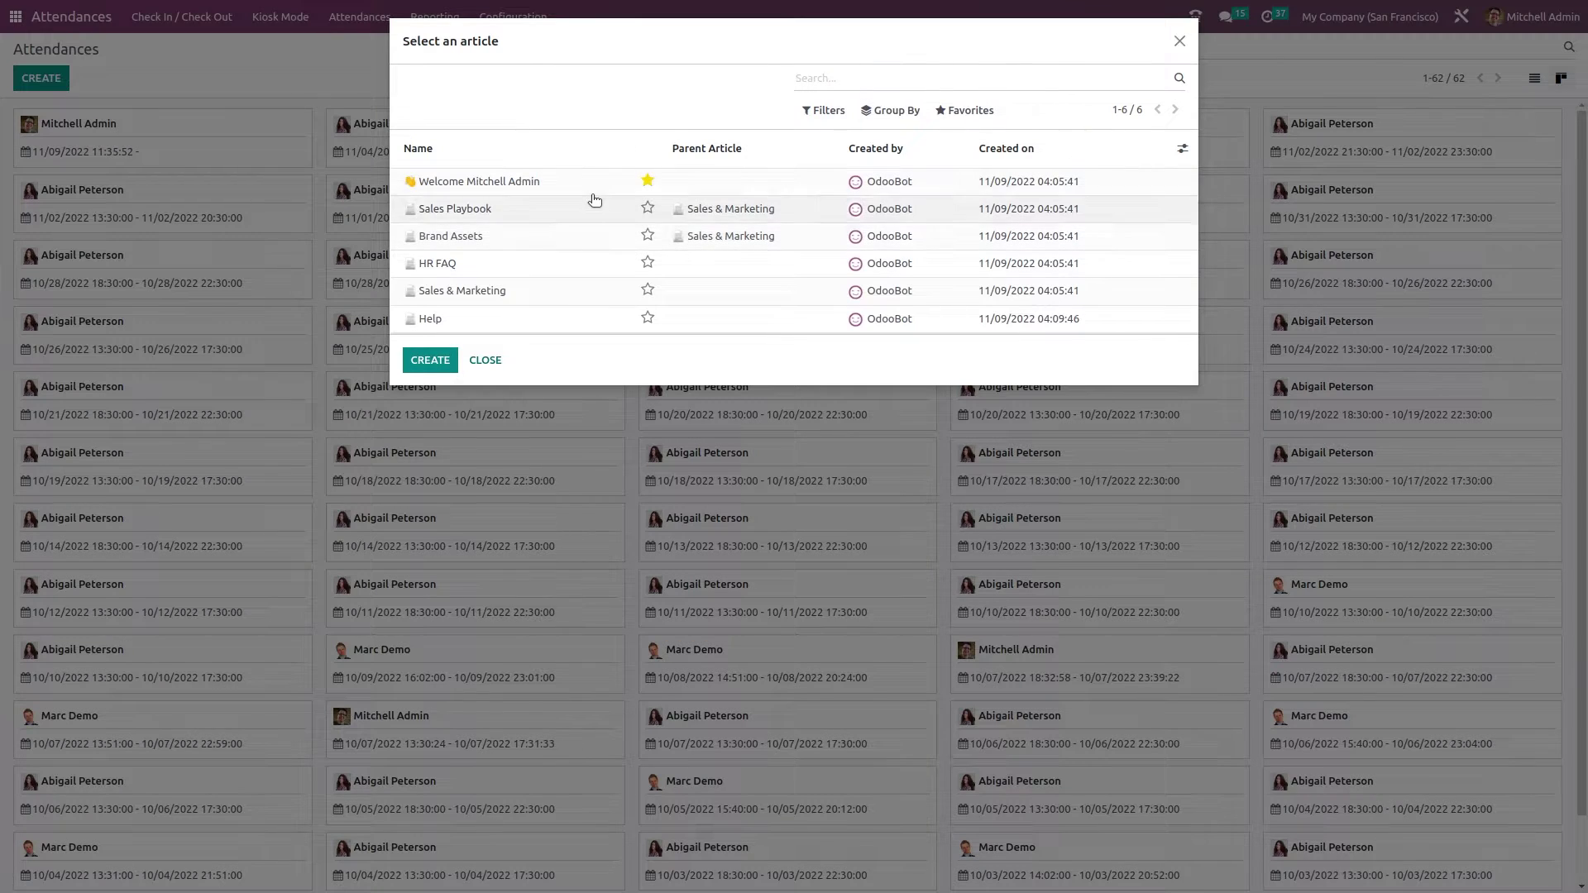
left_click(589, 193)
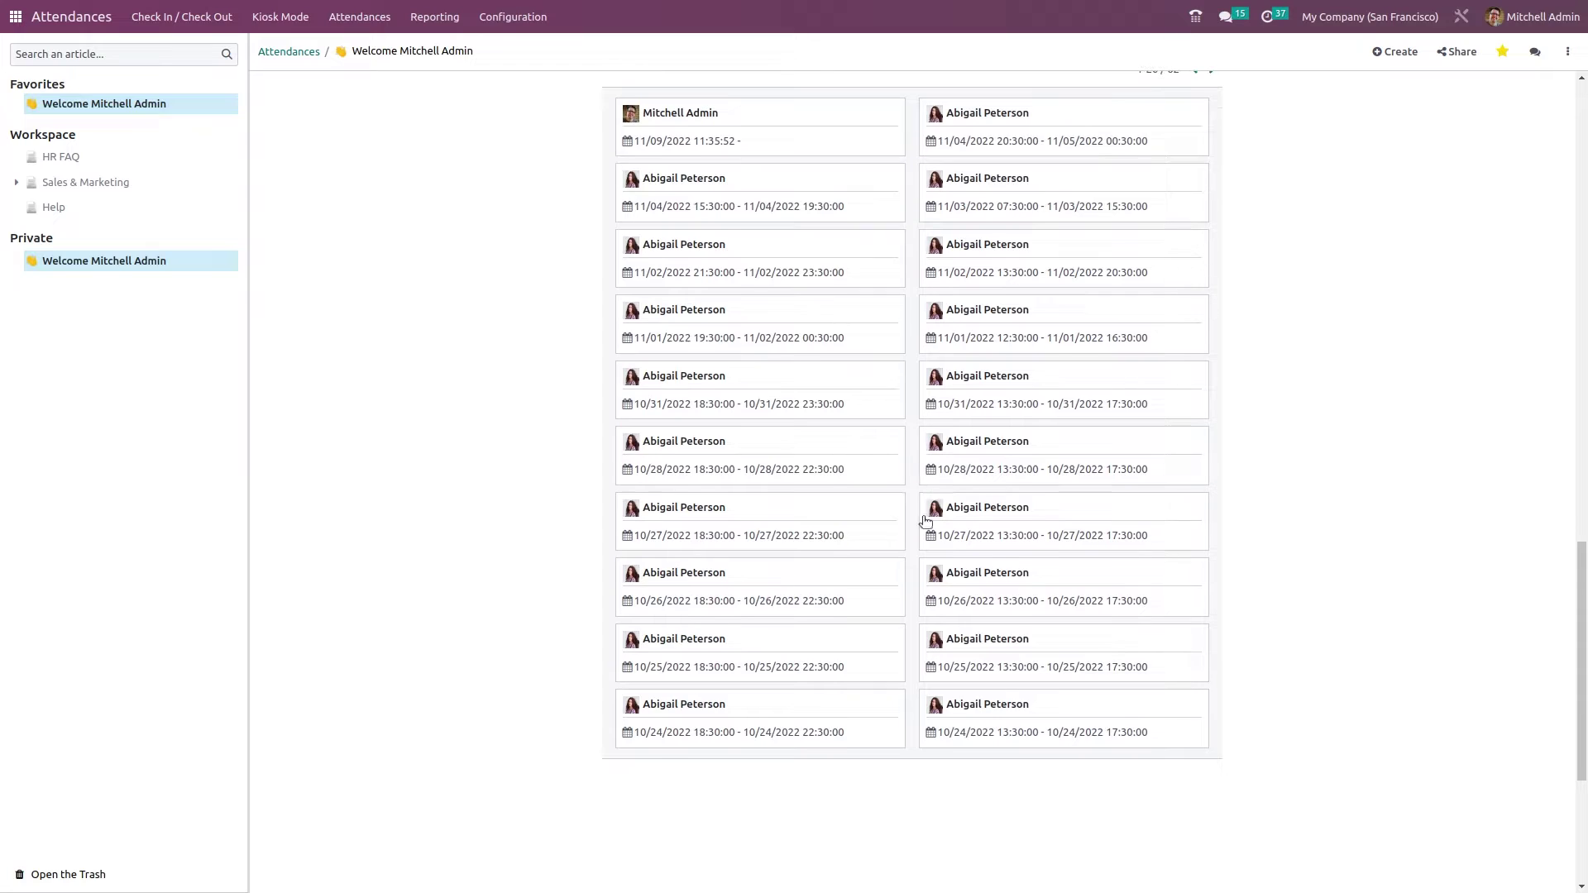
- Return to the attendance cards and check the Add to Dashboard favorites option
left_click(305, 54)
left_click(976, 79)
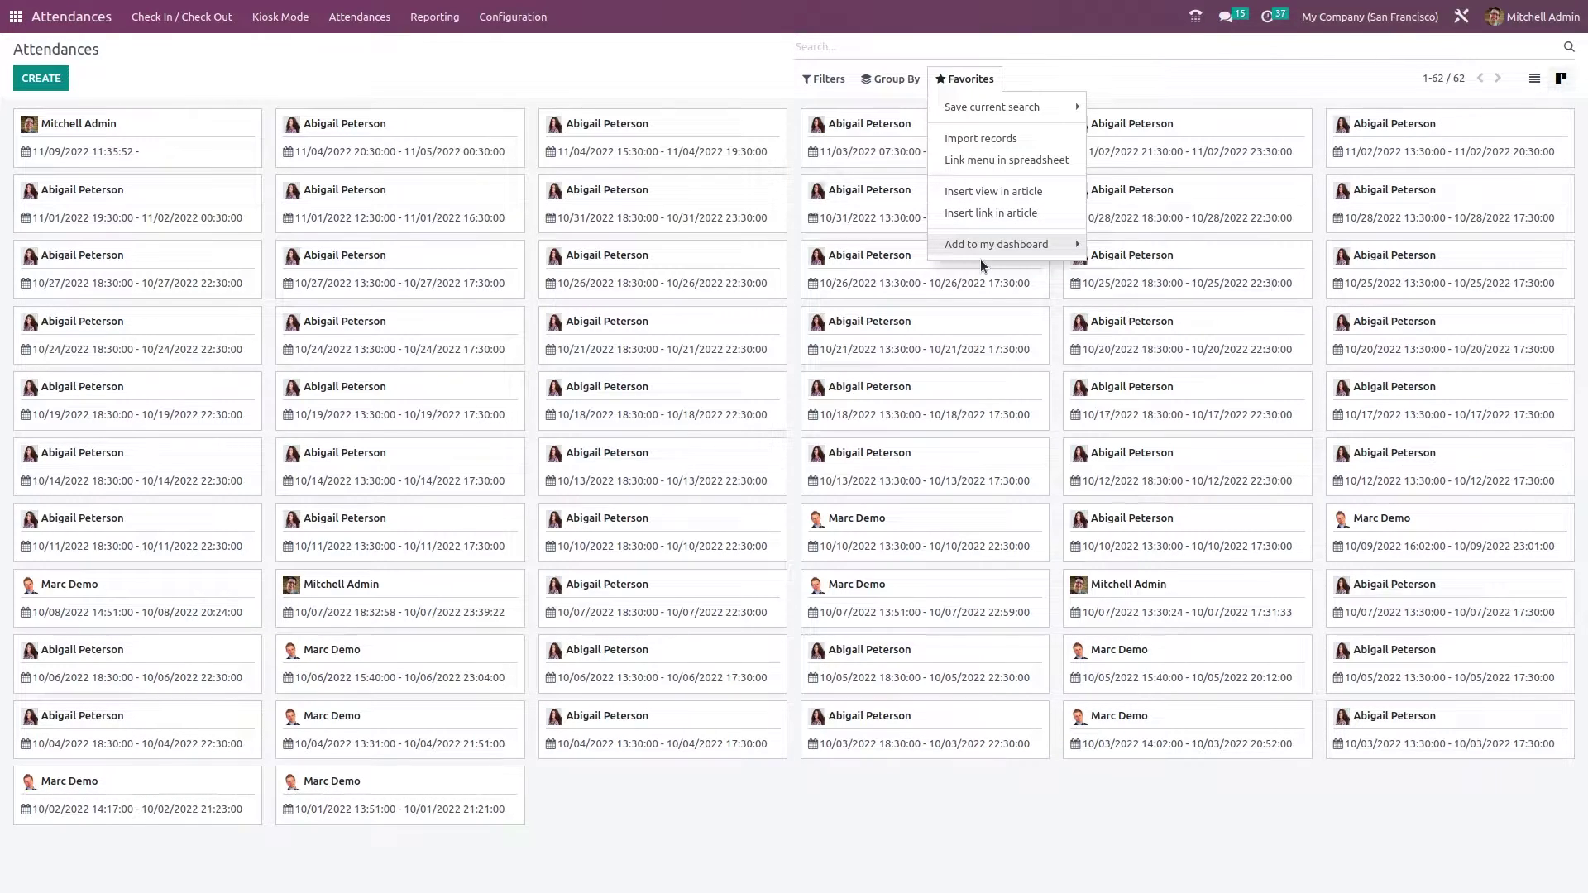
left_click(488, 62)
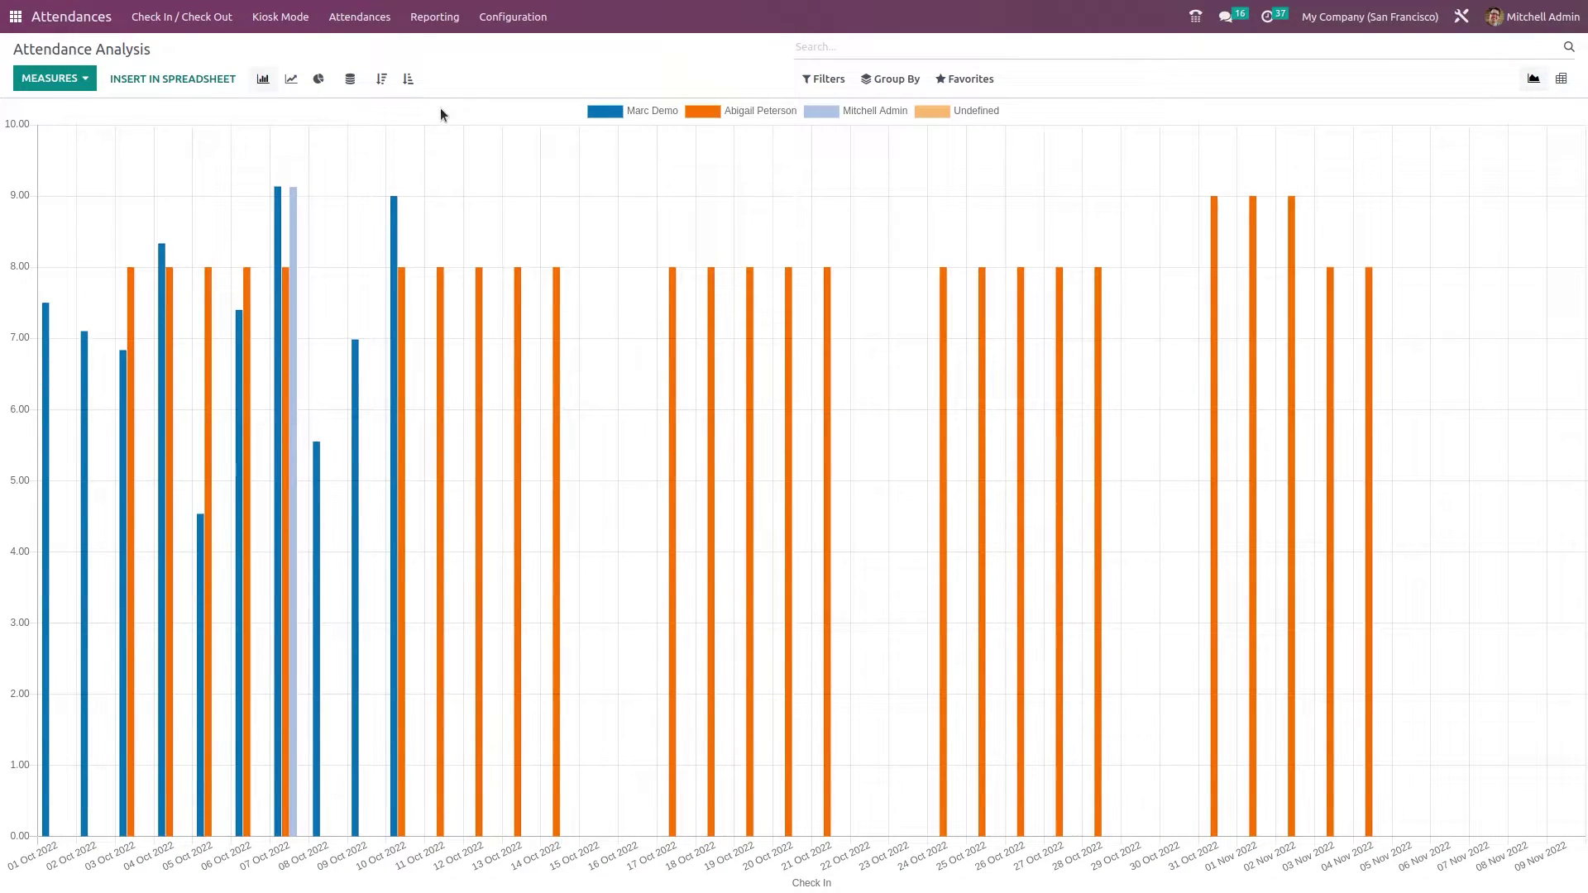
- Switch the measure to Extra Hours and back to Hours Worked, then show it as a pie chart
mouse_move(280, 196)
left_click(73, 76)
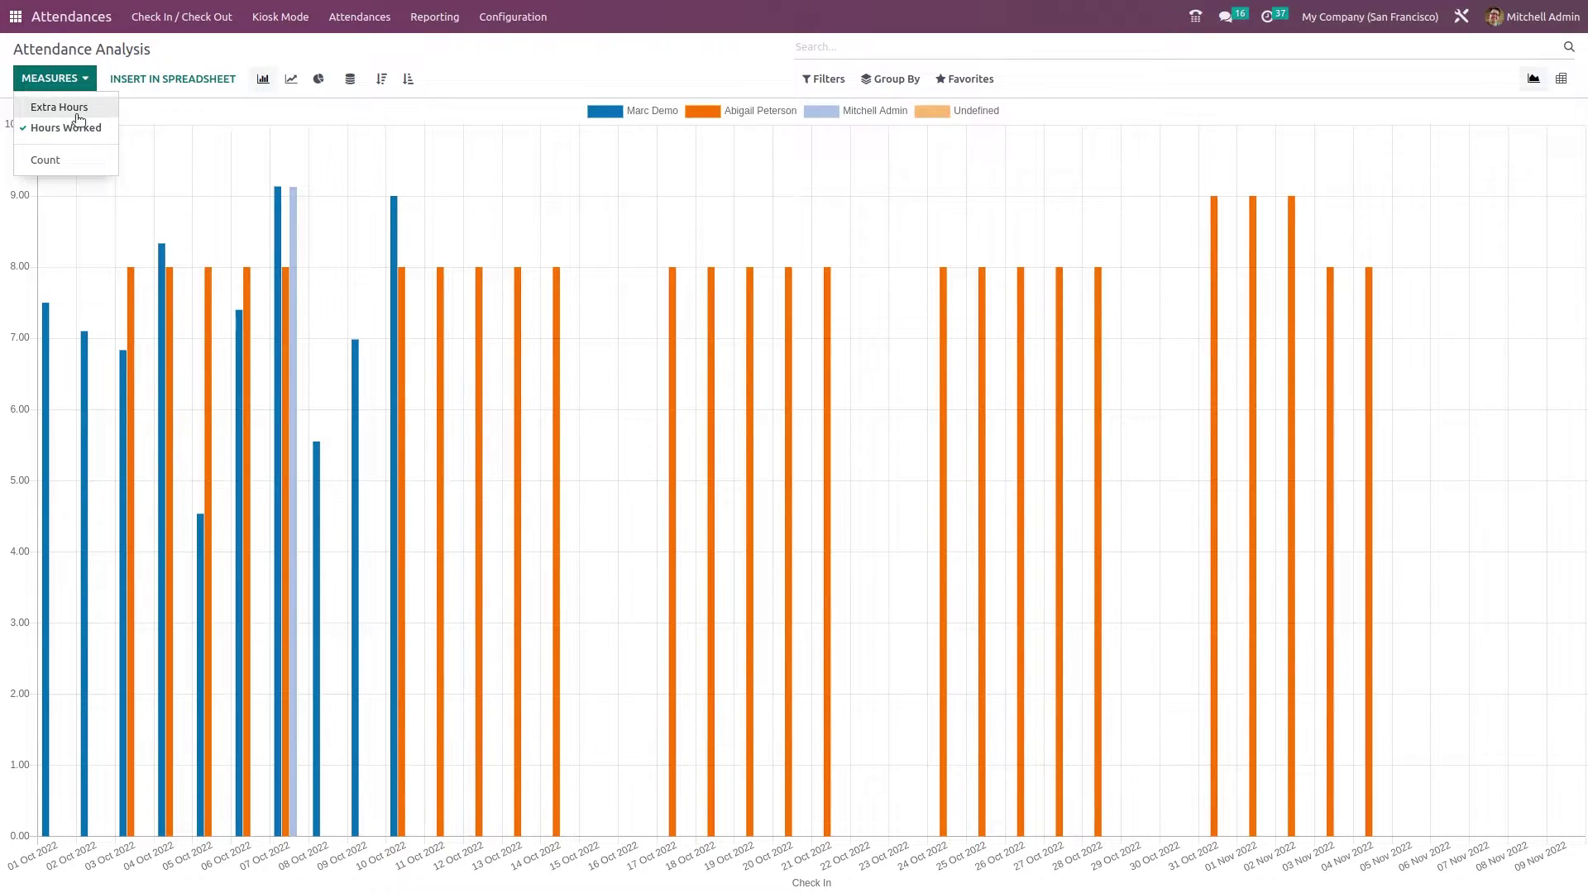
left_click(78, 112)
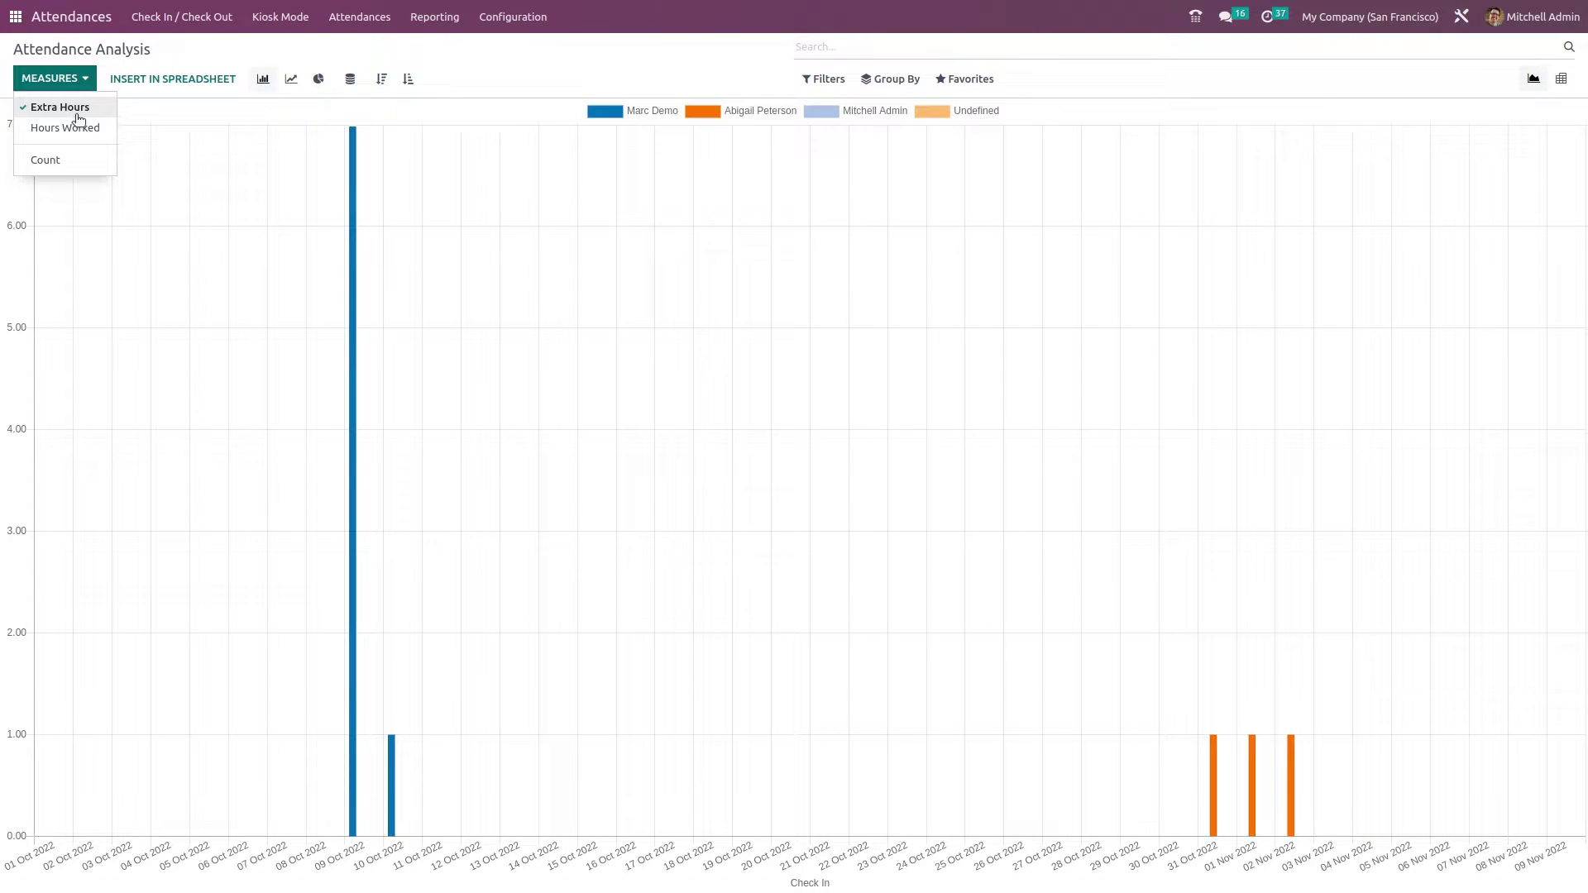
left_click(73, 128)
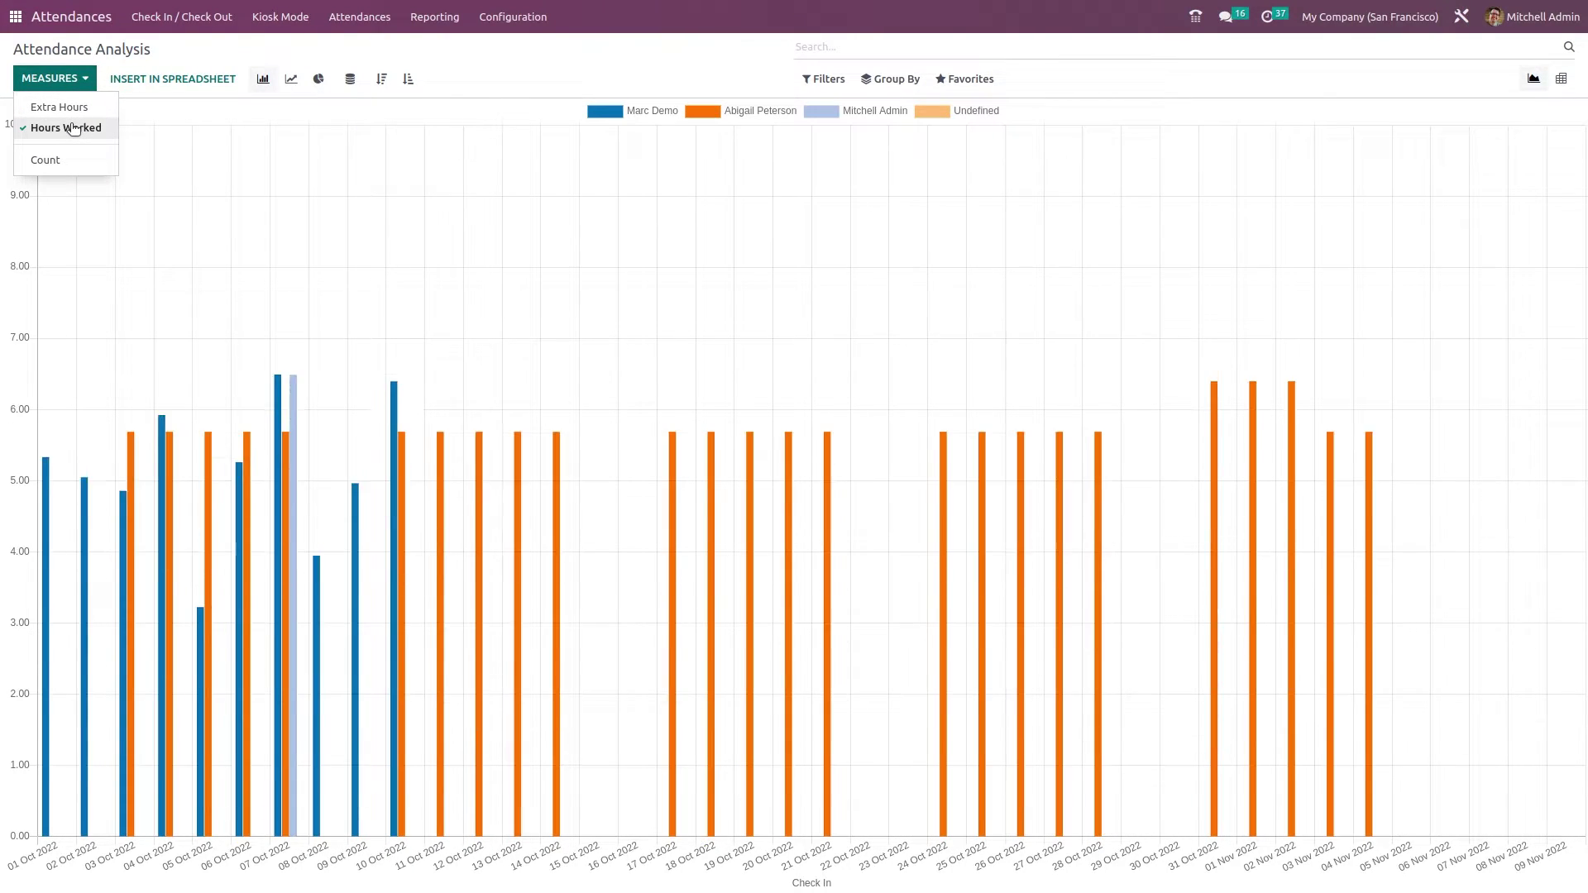
left_click(165, 96)
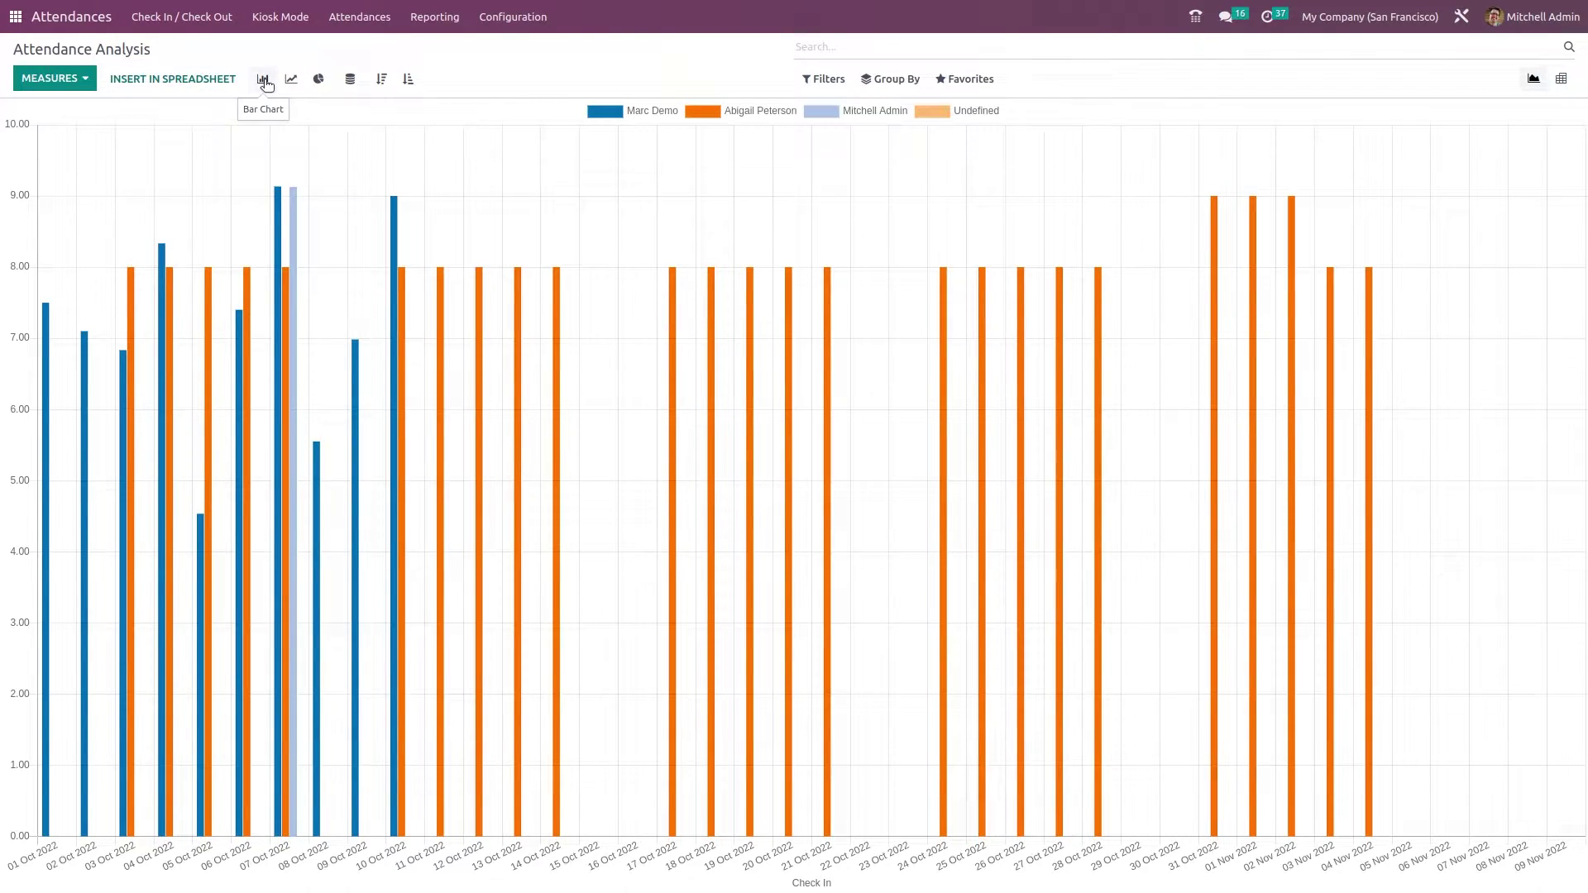
left_click(291, 80)
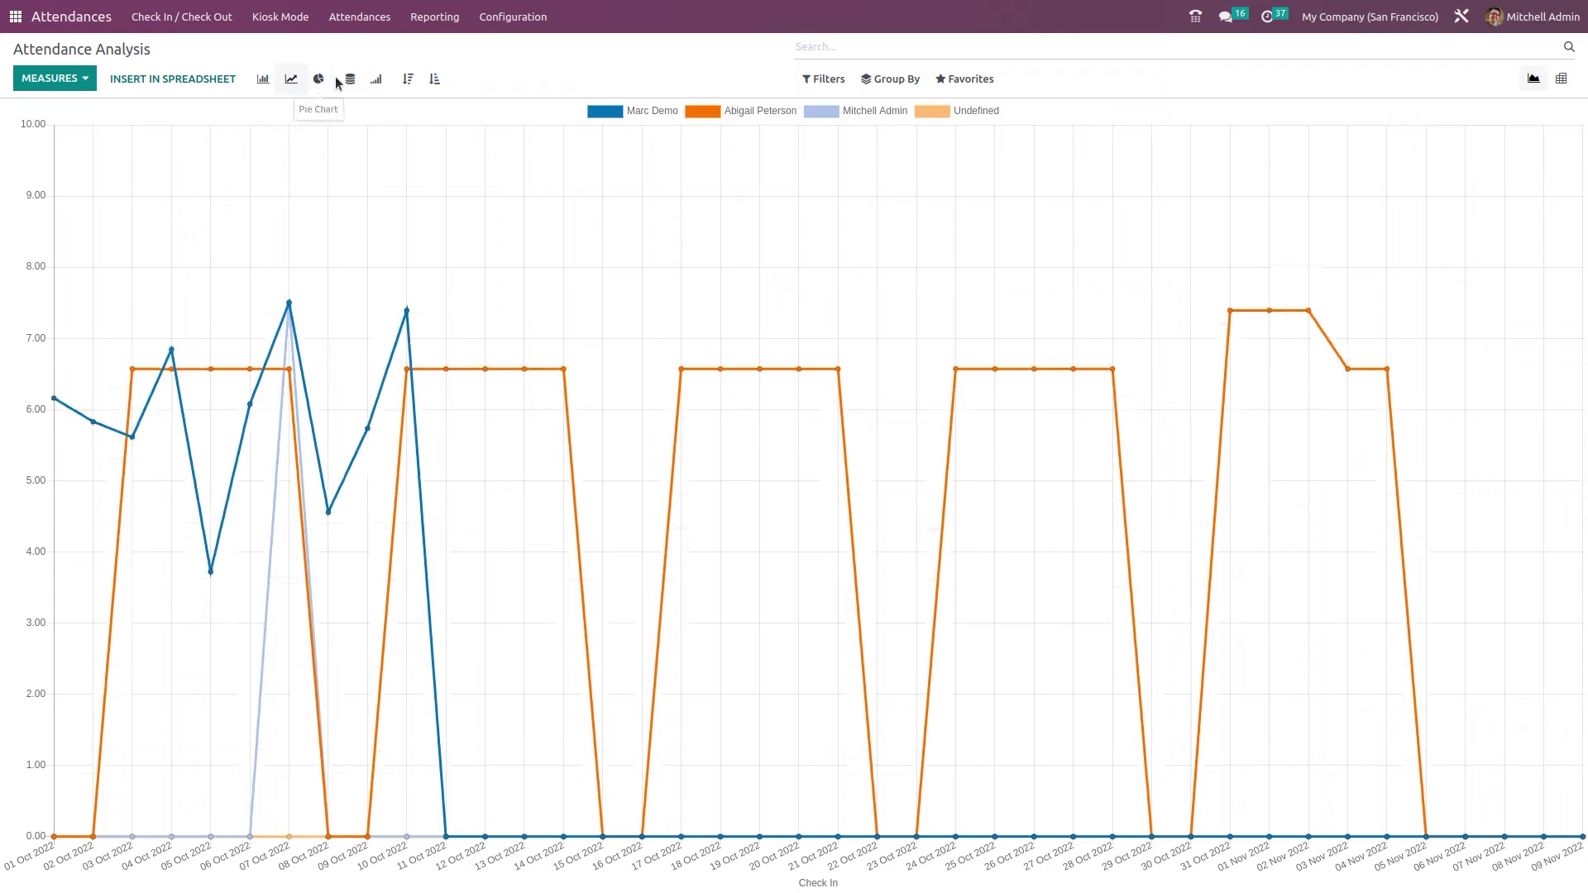
left_click(318, 79)
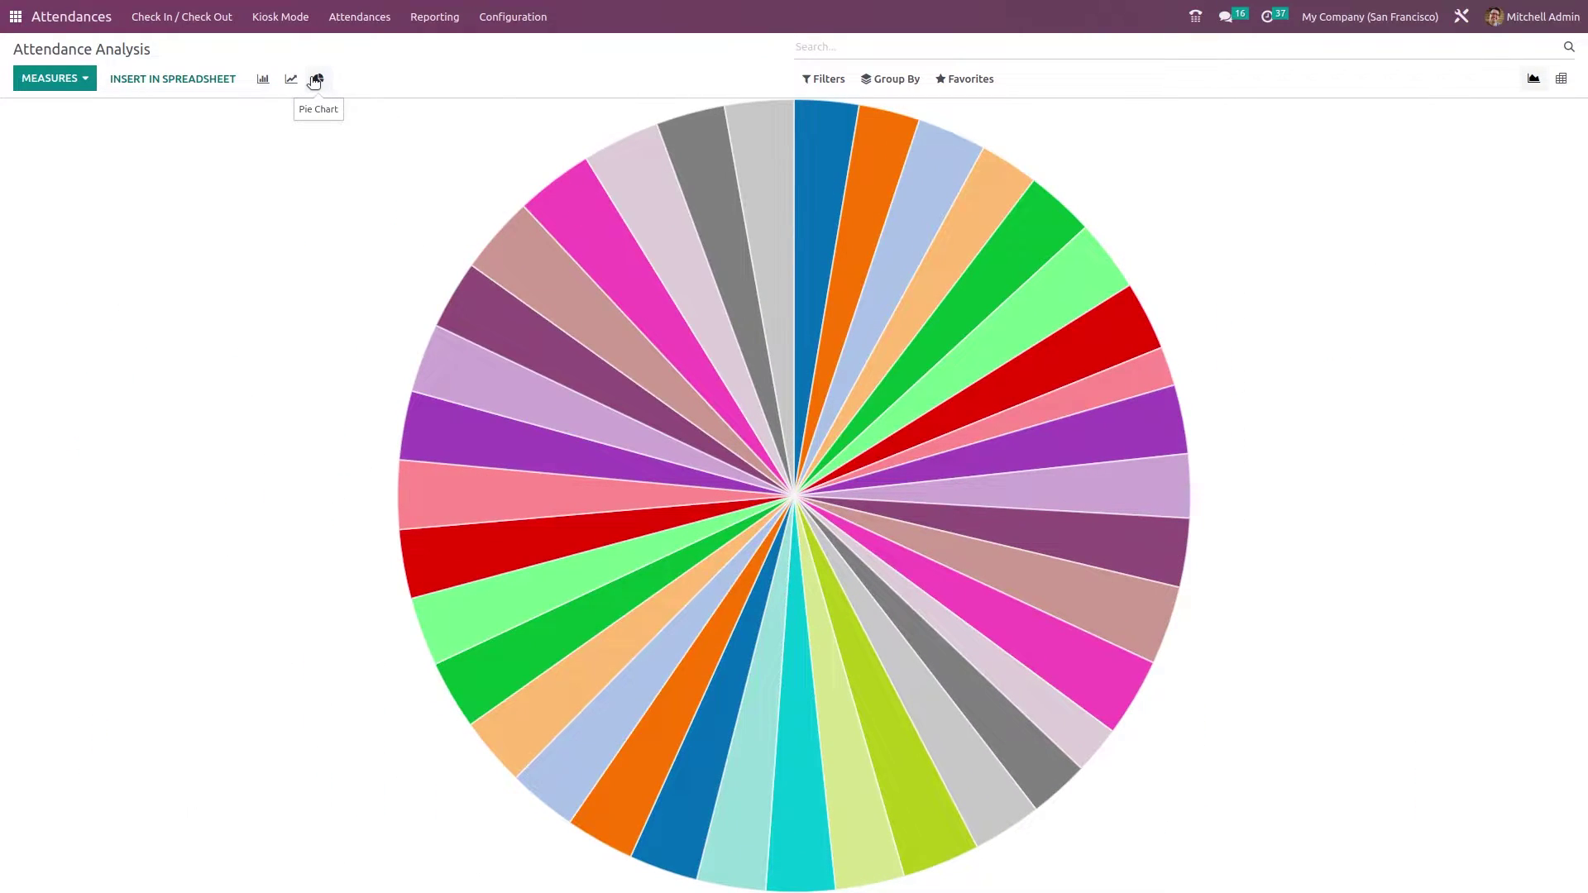
left_click(1563, 77)
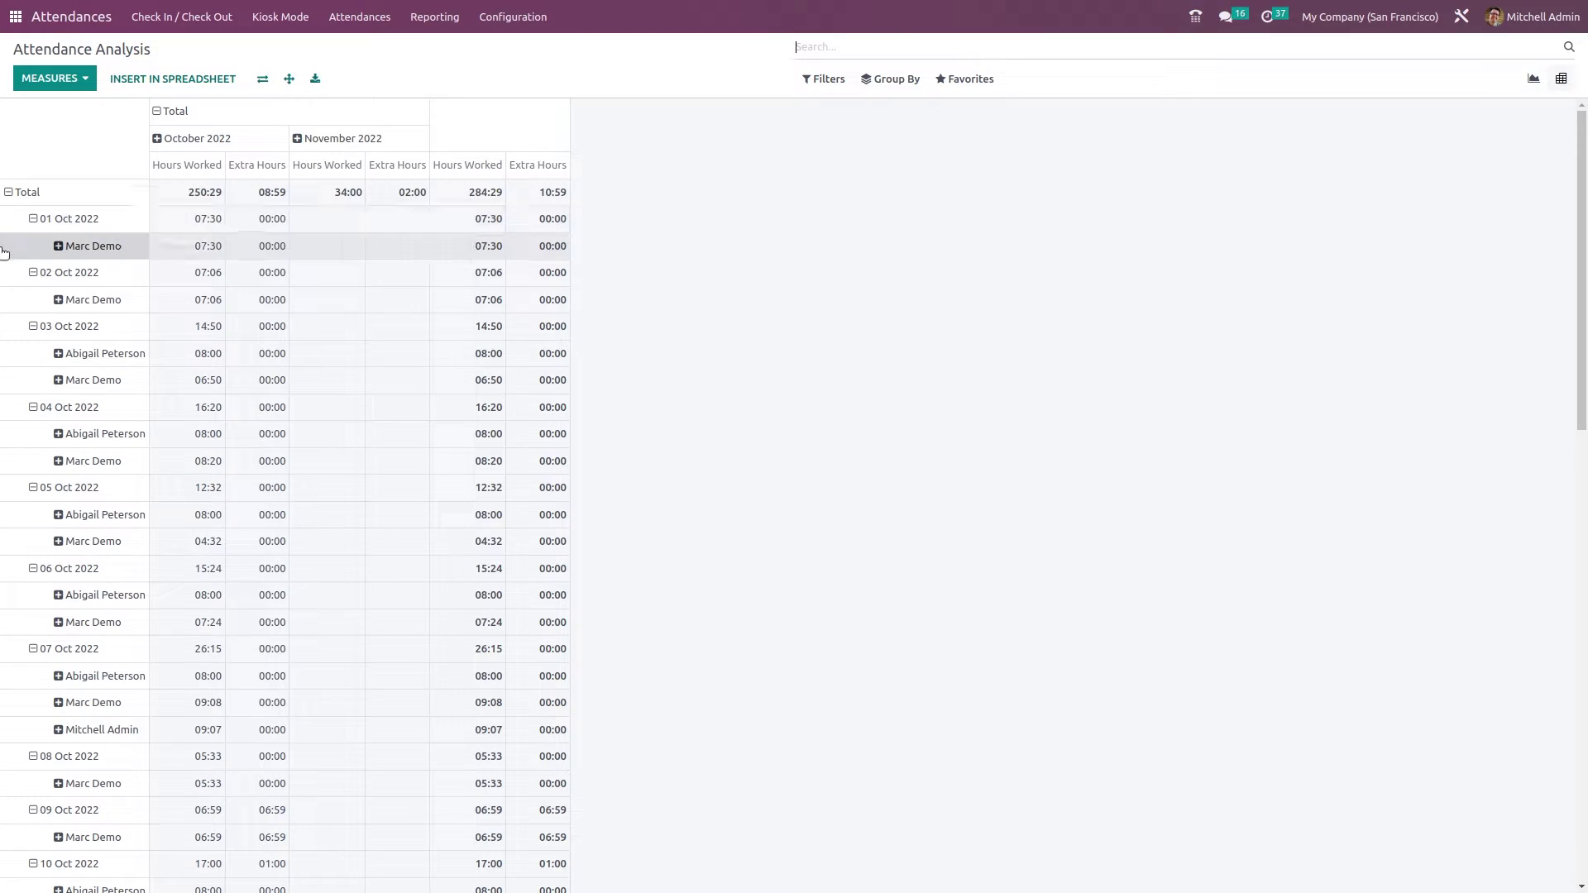
left_click(261, 83)
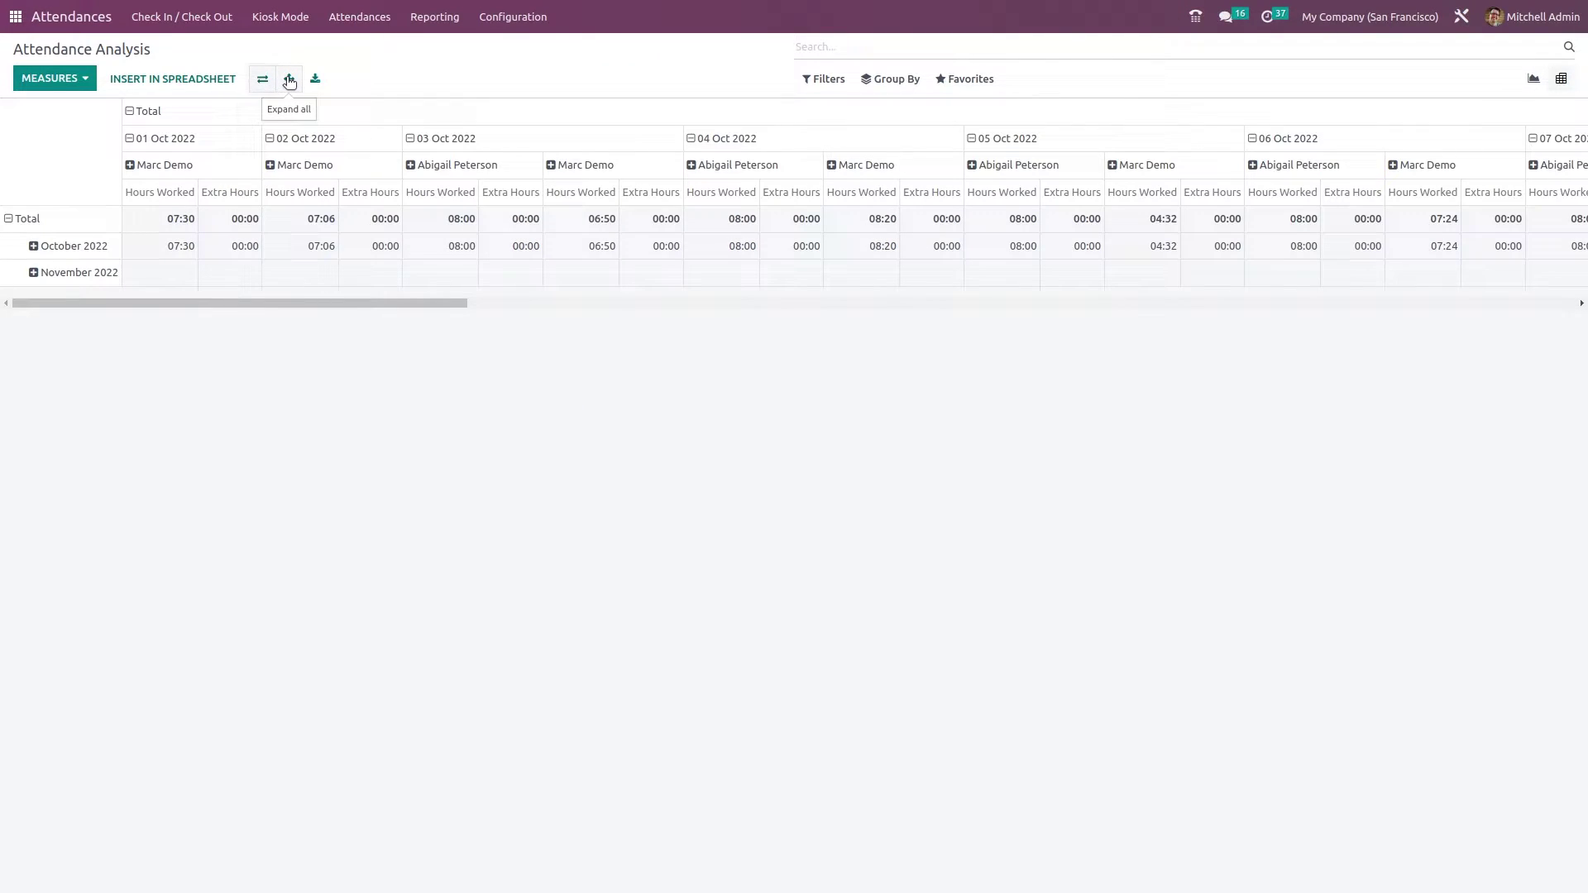
left_click(288, 80)
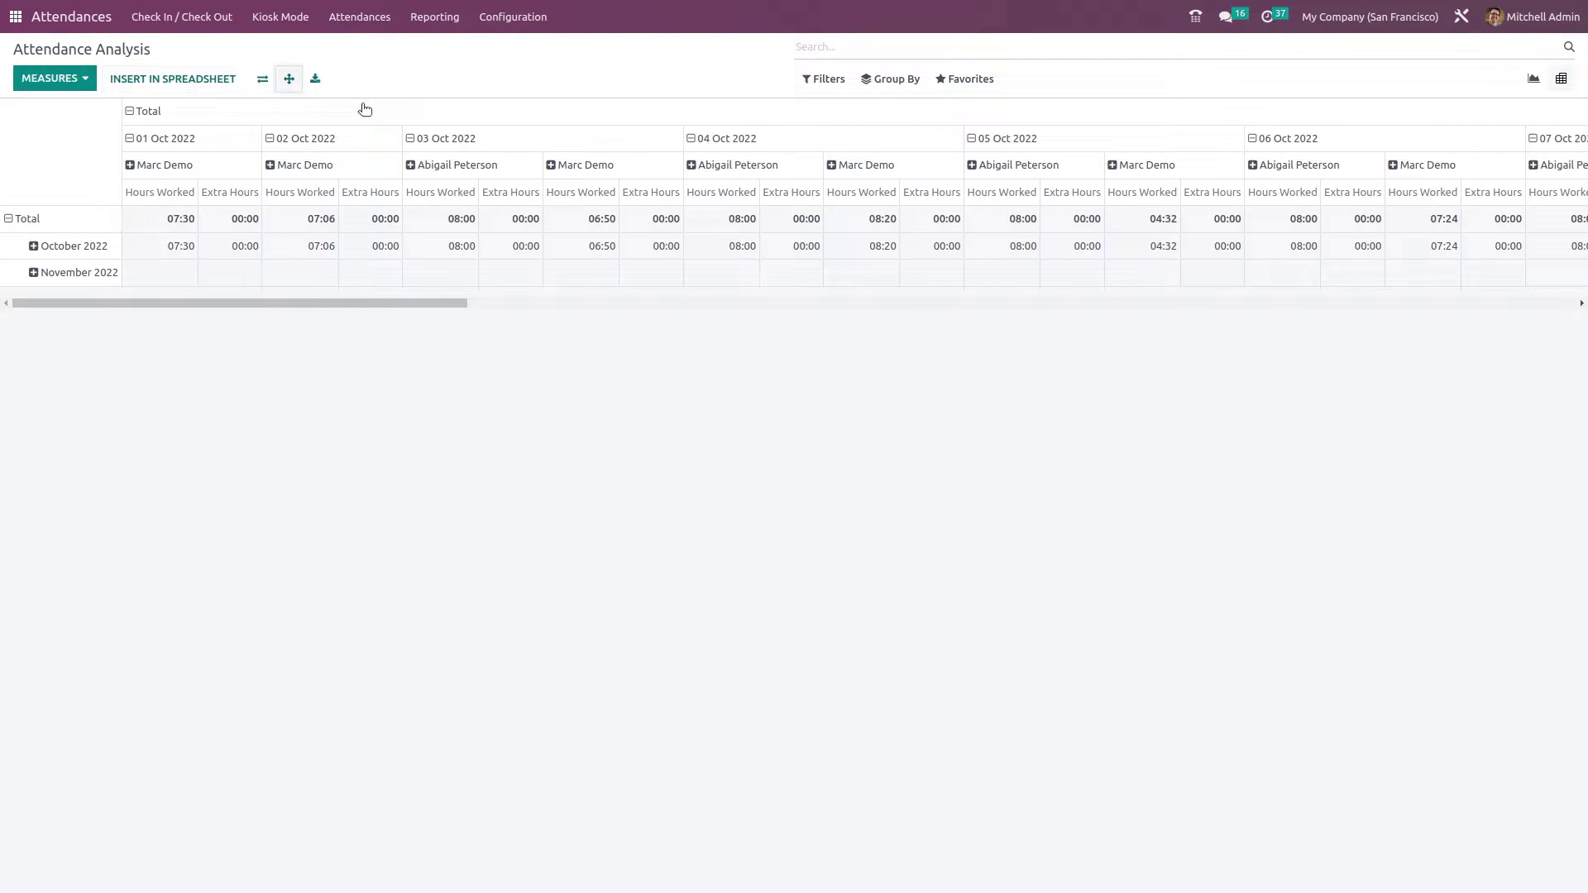
left_click(1532, 80)
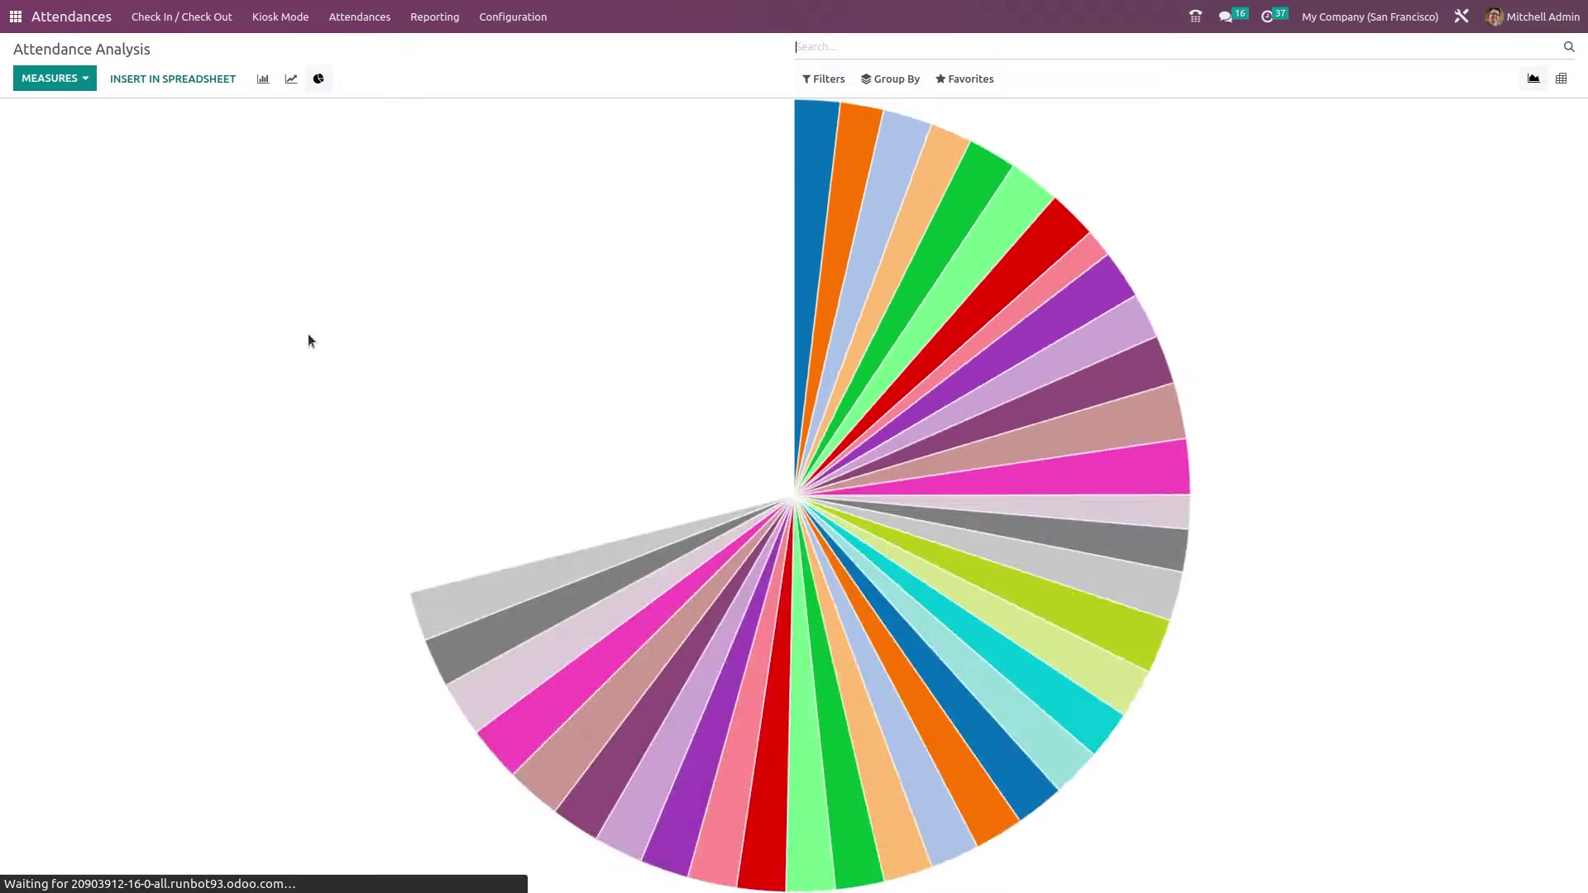
left_click(261, 81)
left_click(290, 78)
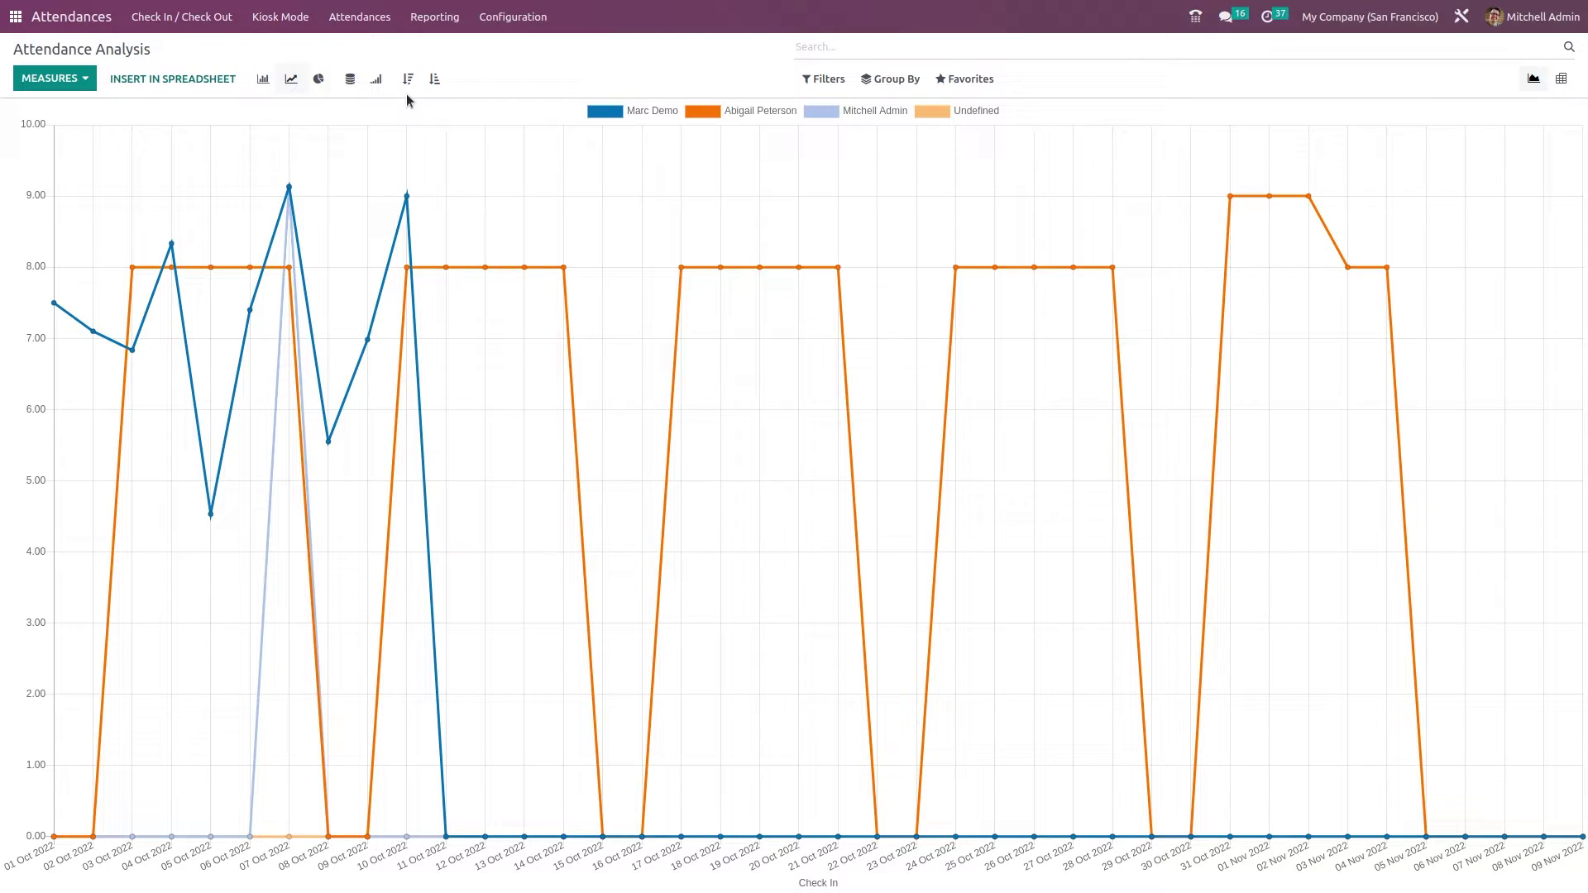
left_click(408, 91)
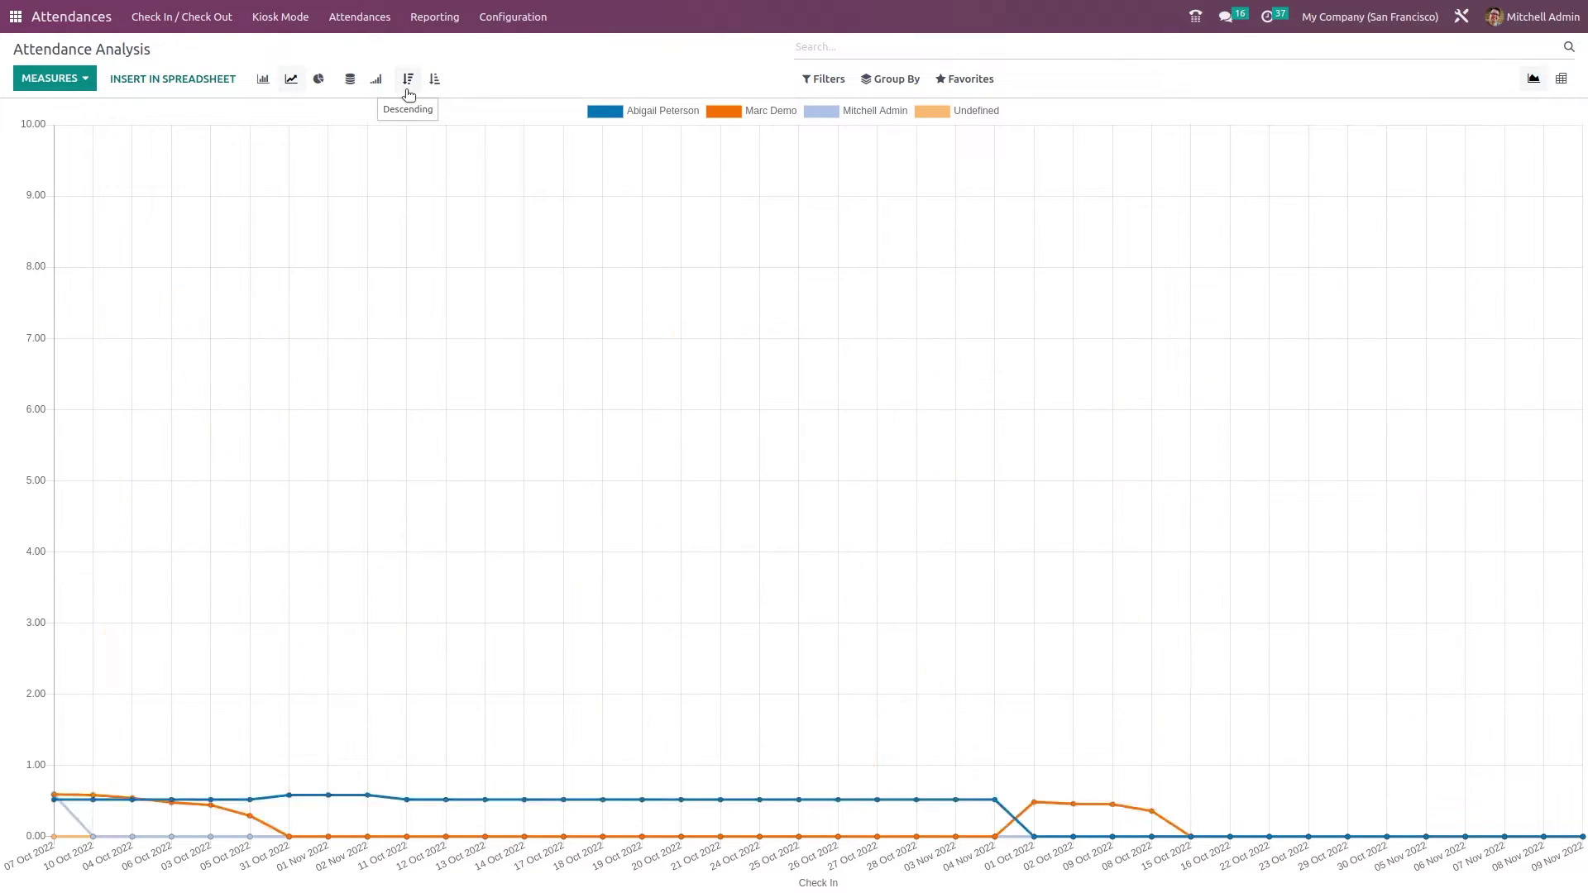
left_click(429, 80)
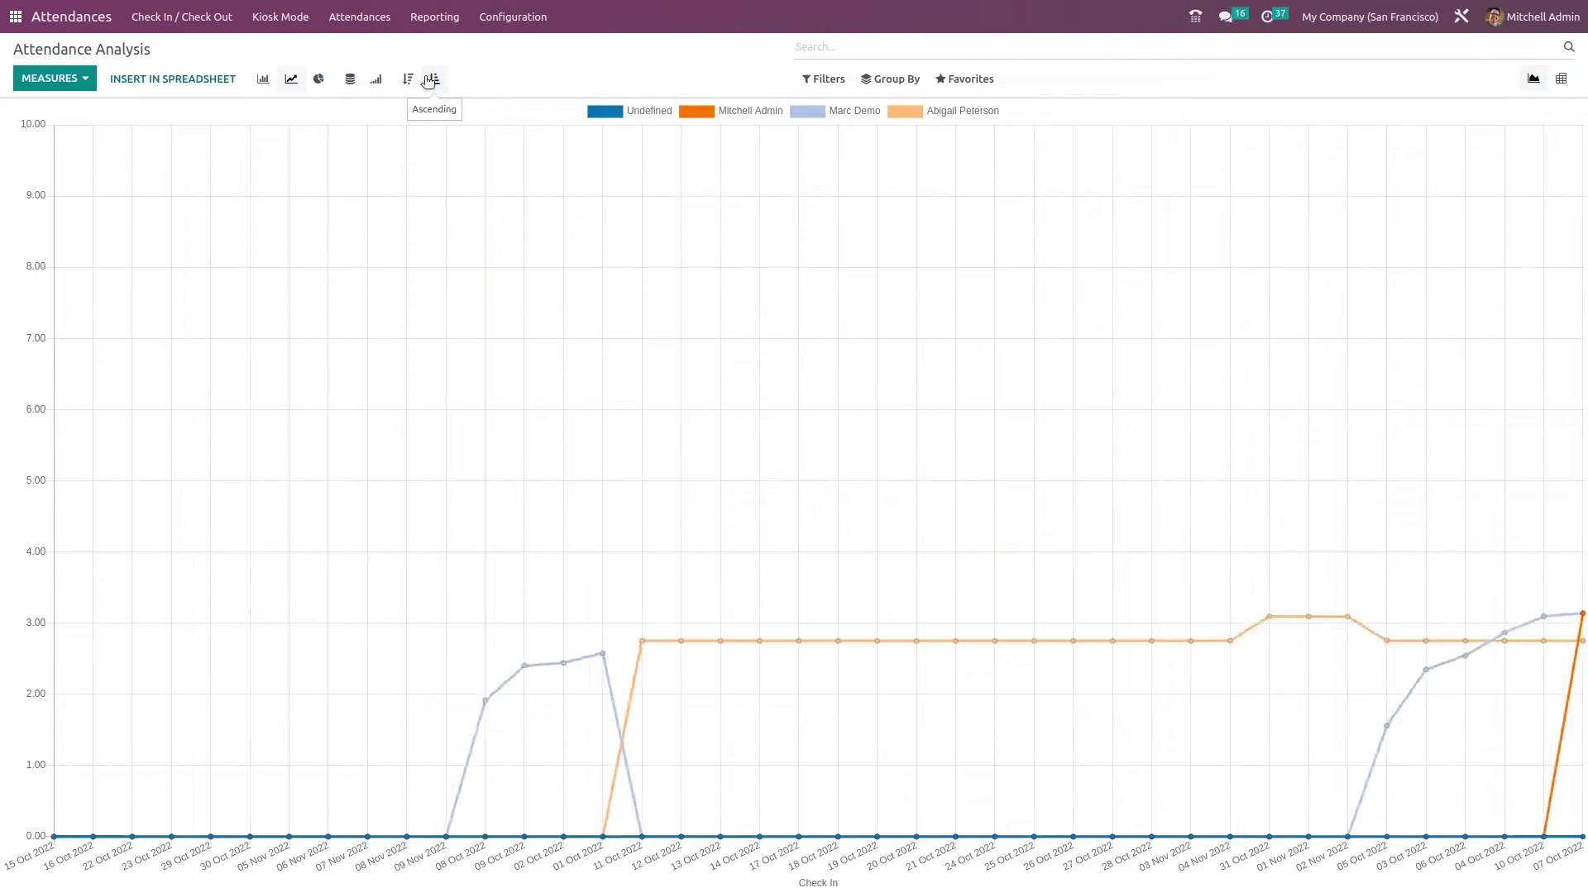
left_click(378, 79)
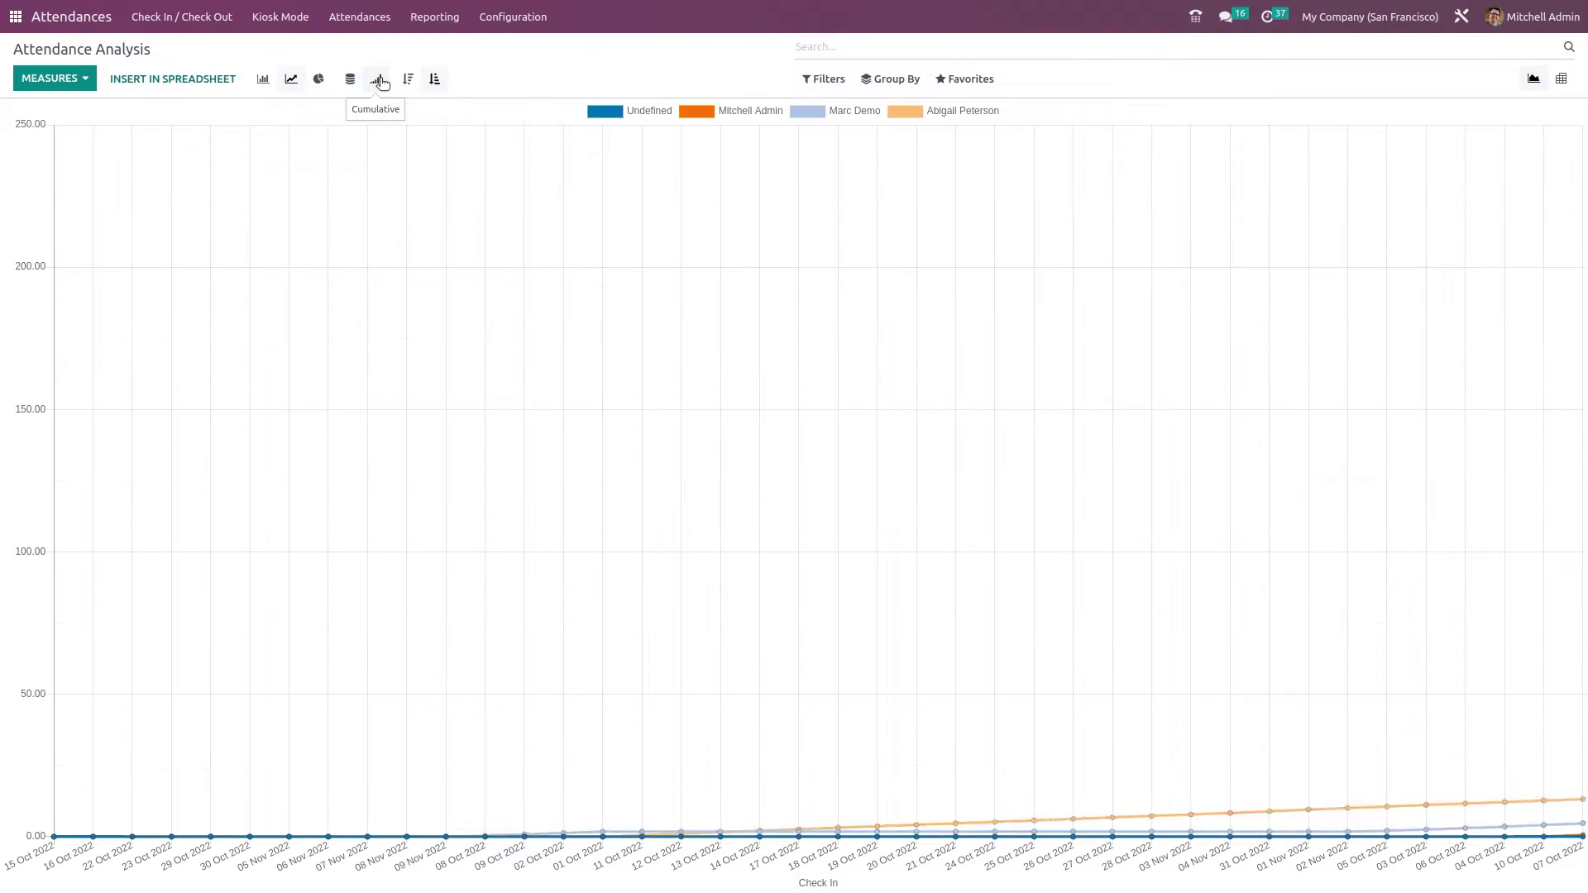
left_click(350, 79)
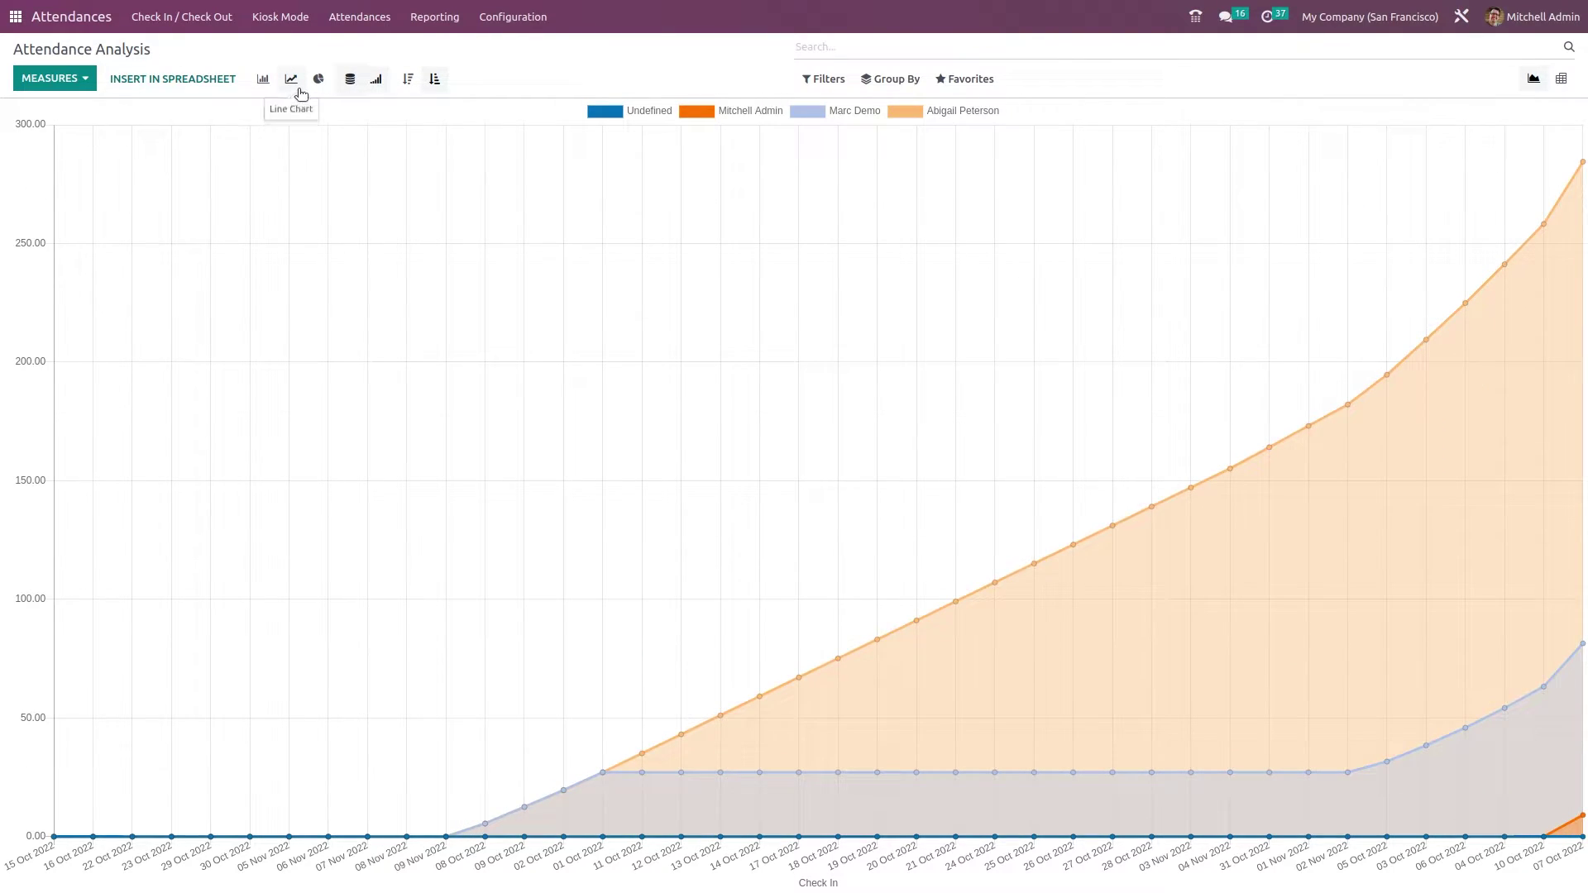
left_click(263, 78)
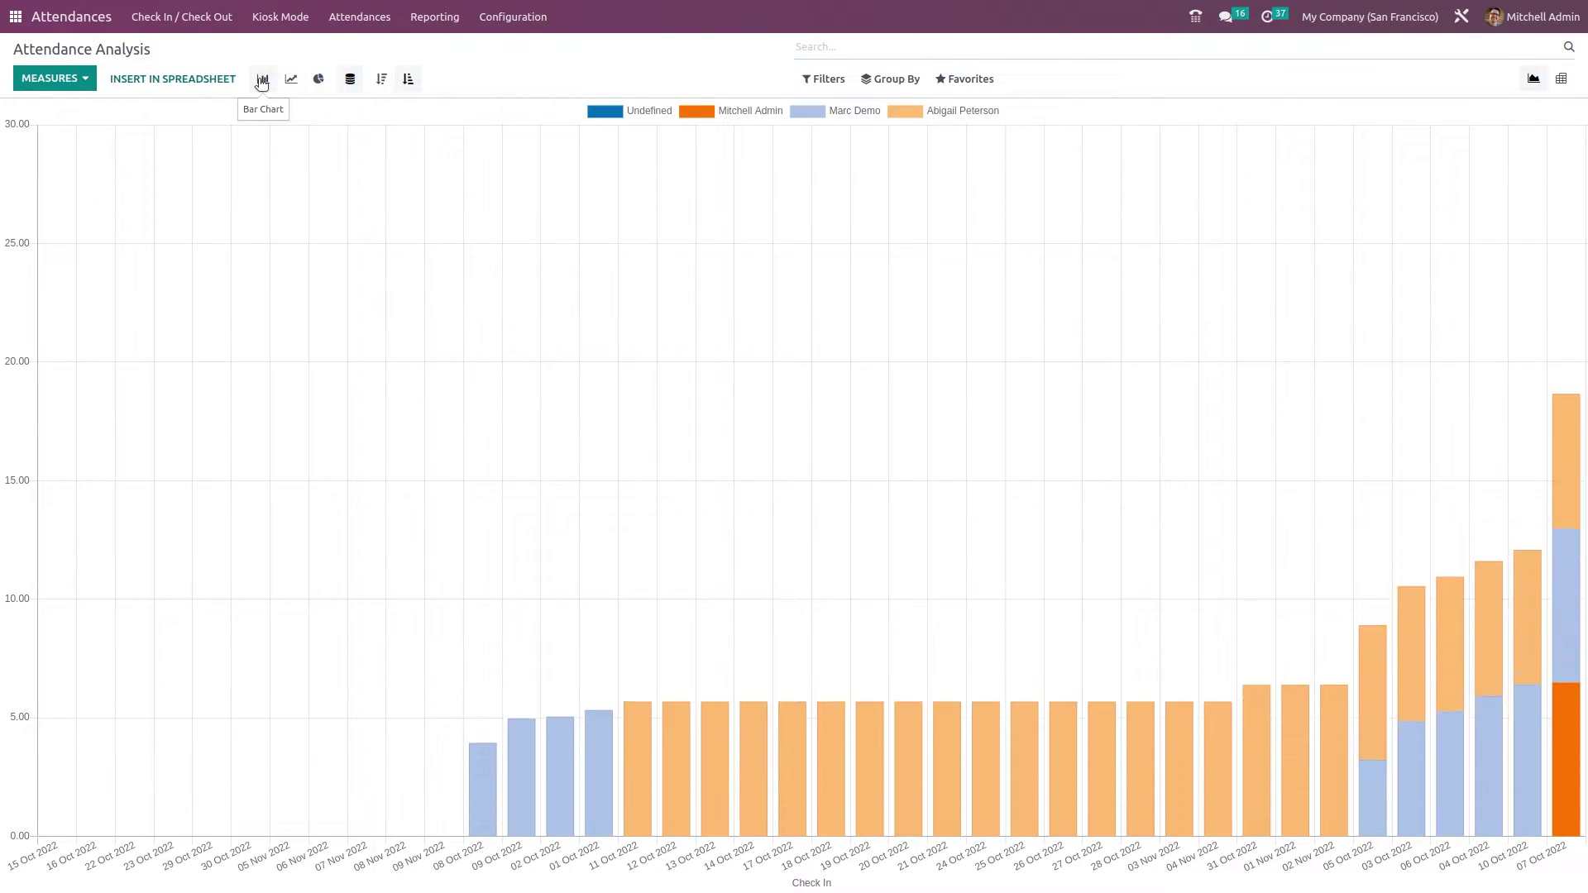
left_click(349, 79)
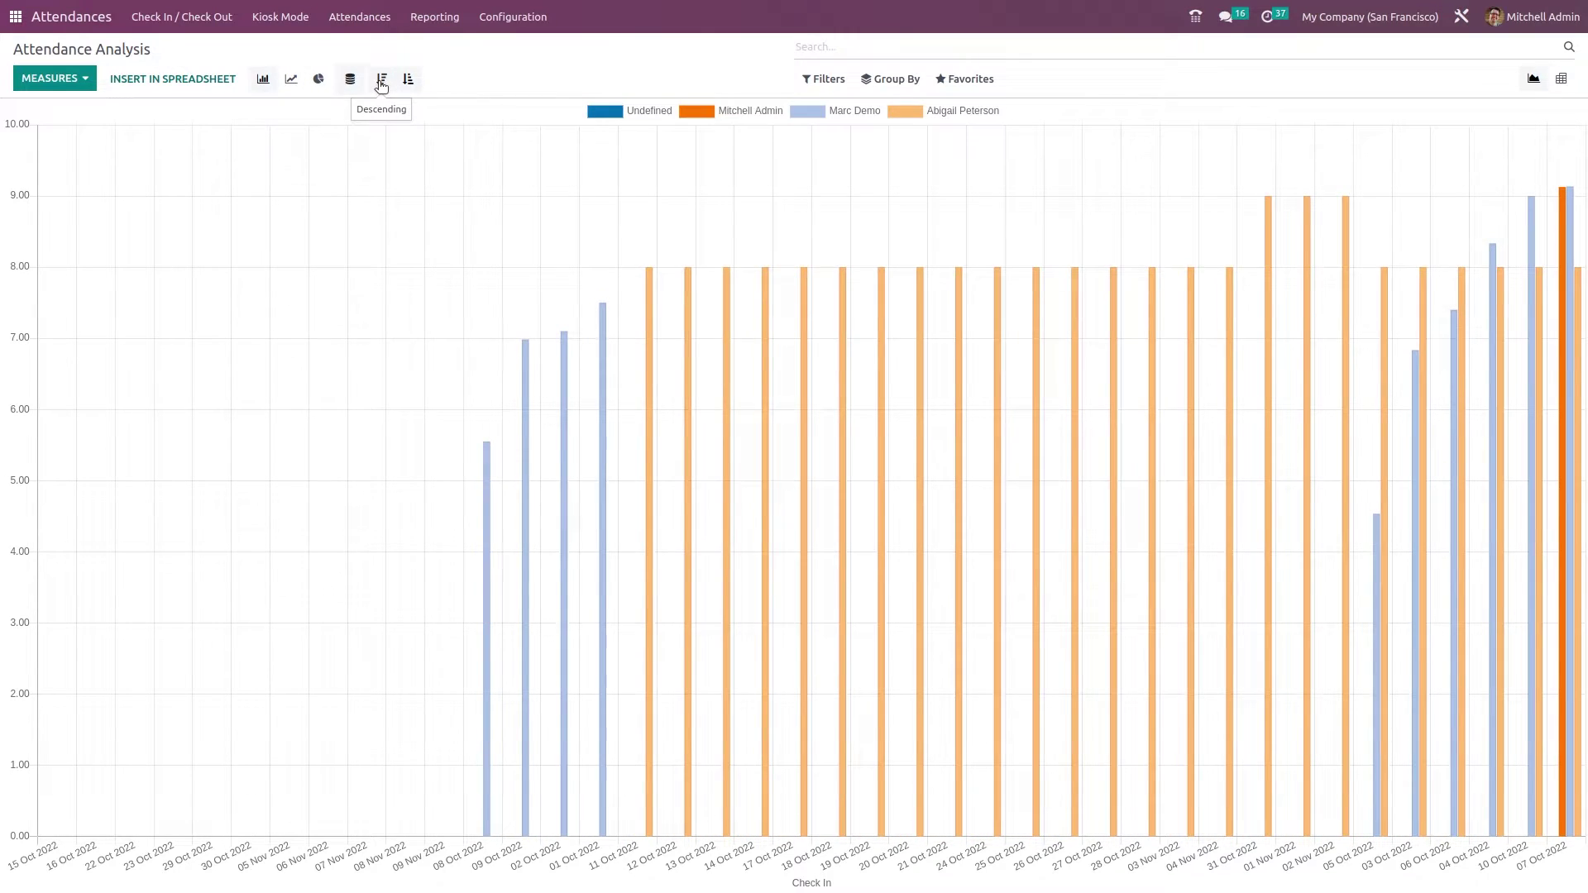
left_click(381, 79)
left_click(407, 79)
left_click(263, 79)
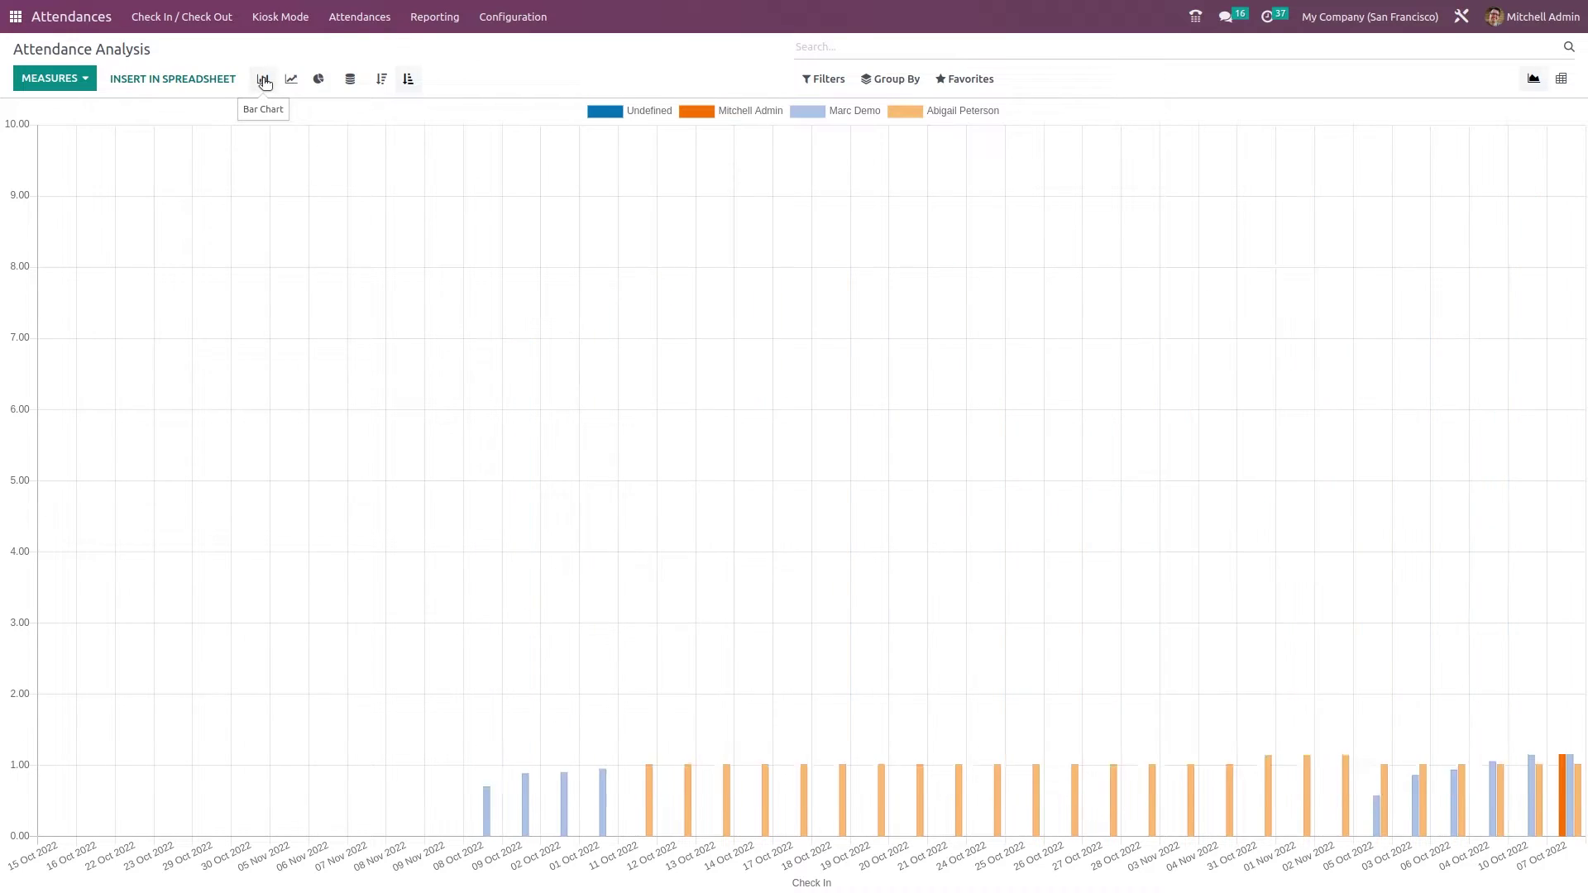
left_click(318, 78)
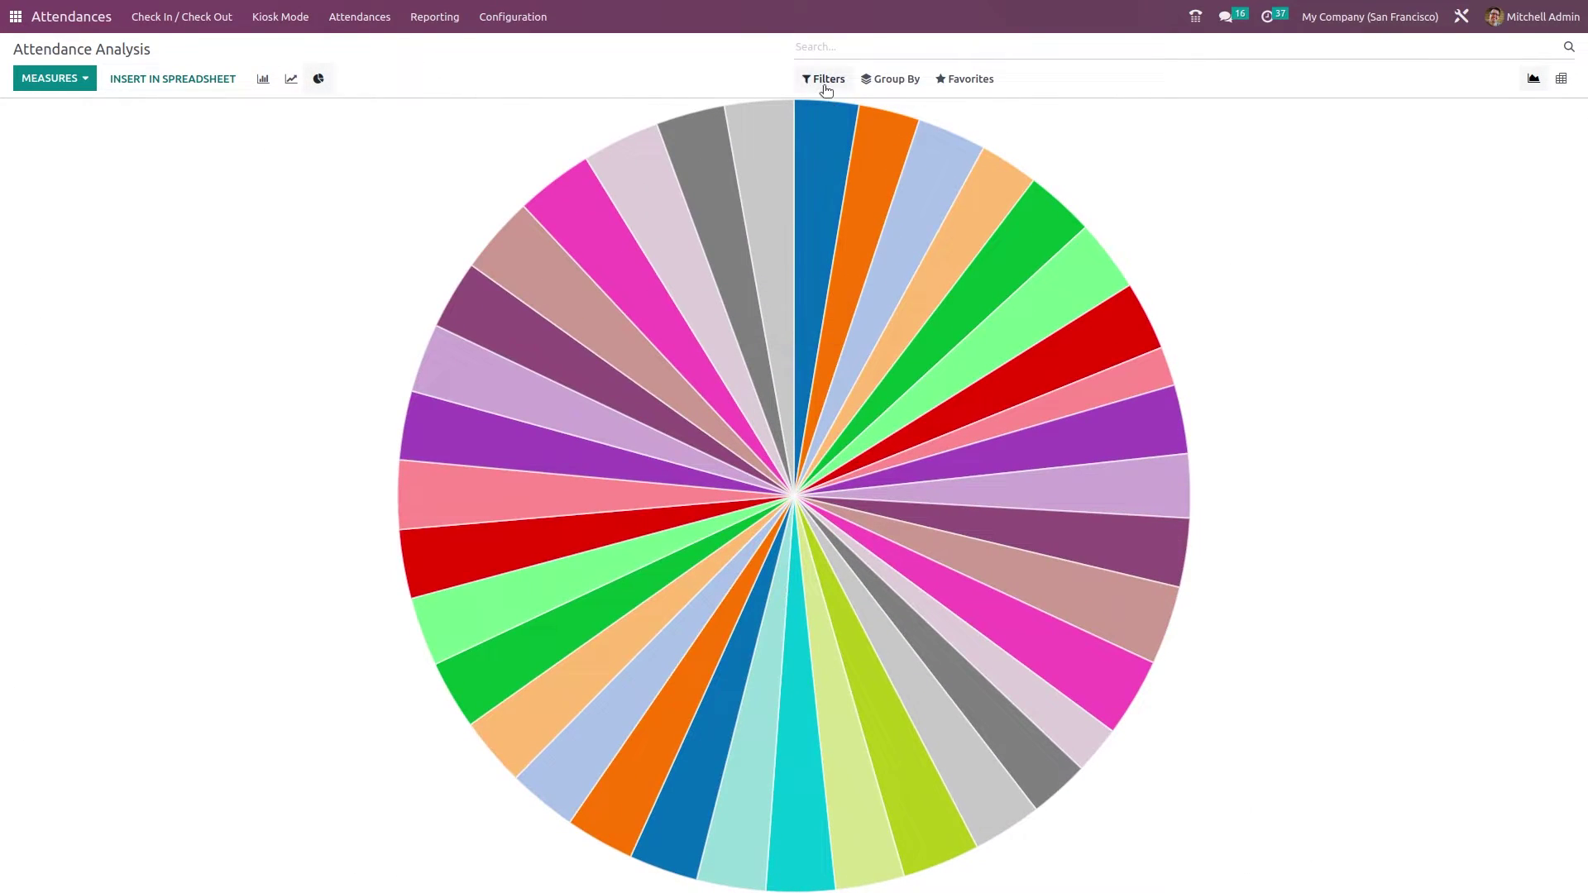
left_click(824, 79)
left_click(817, 110)
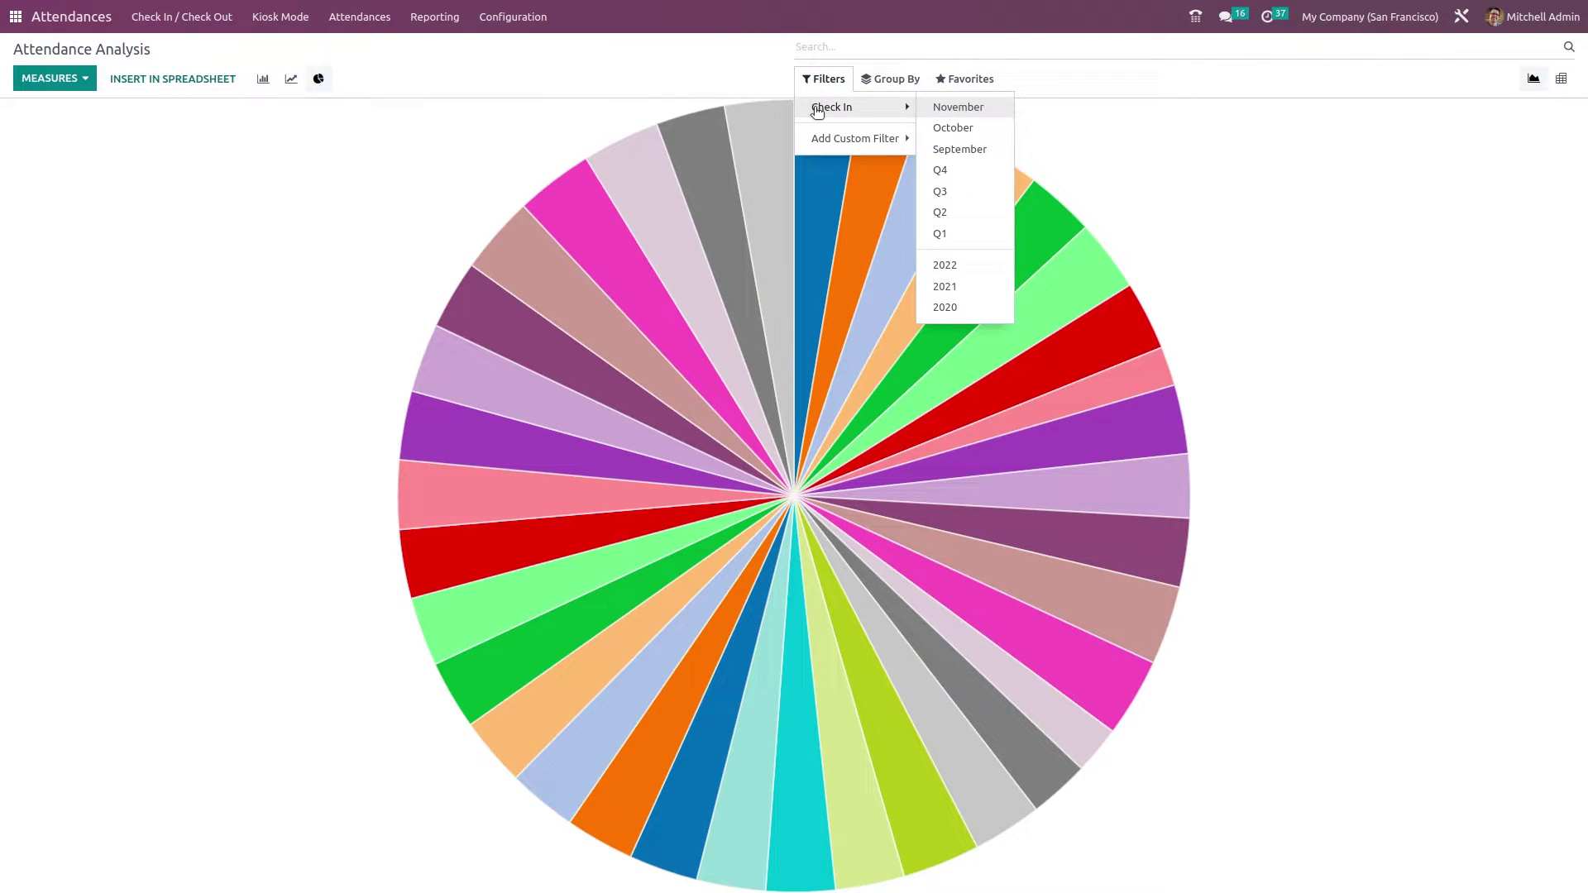
left_click(848, 138)
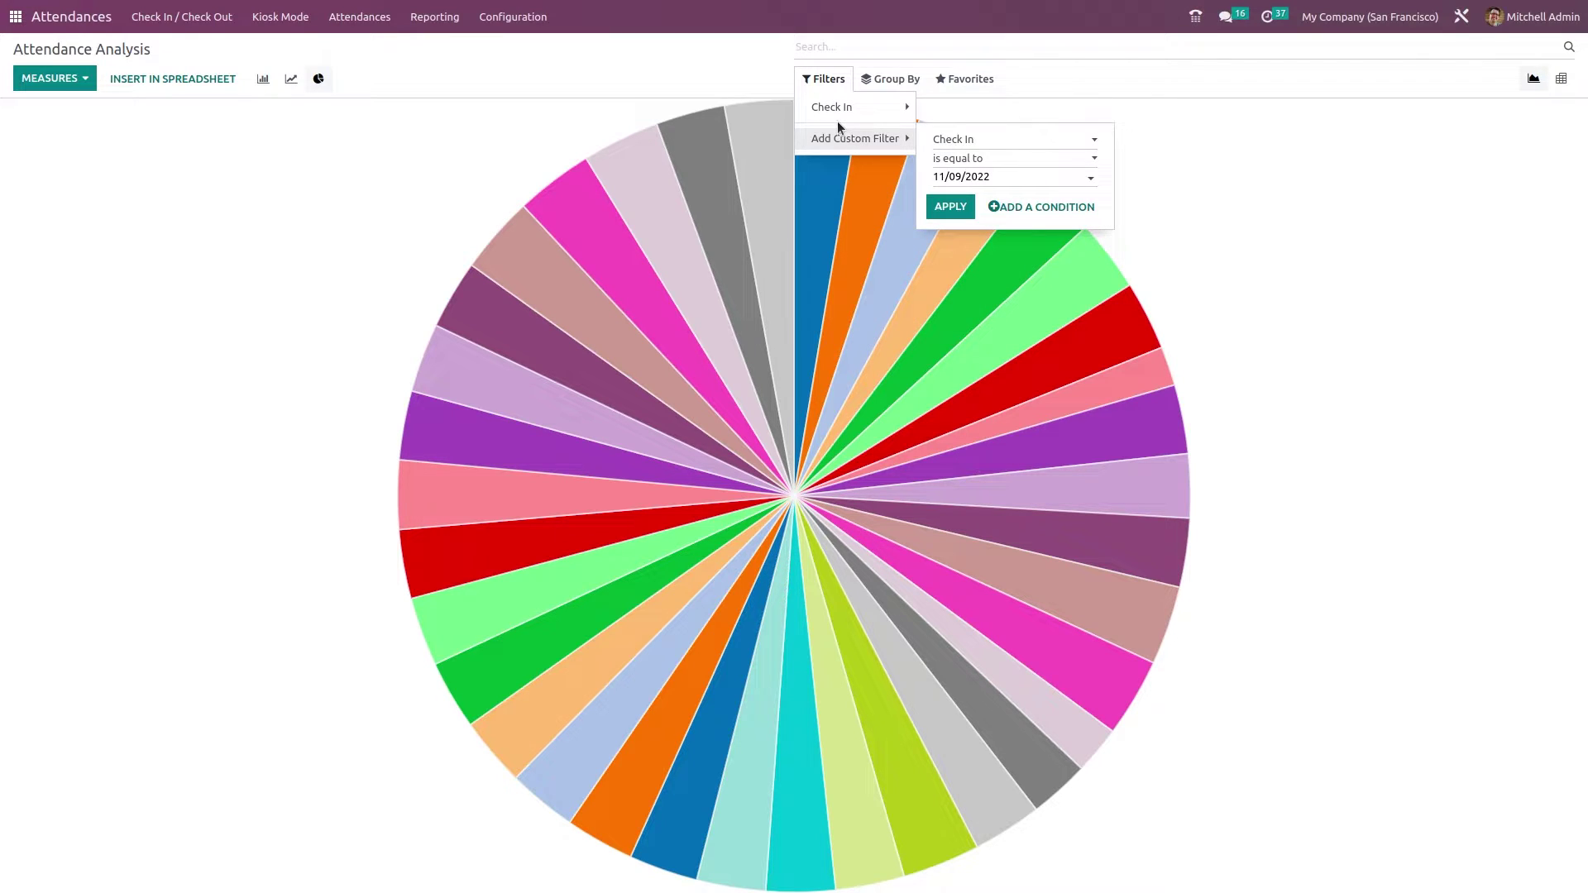
left_click(870, 88)
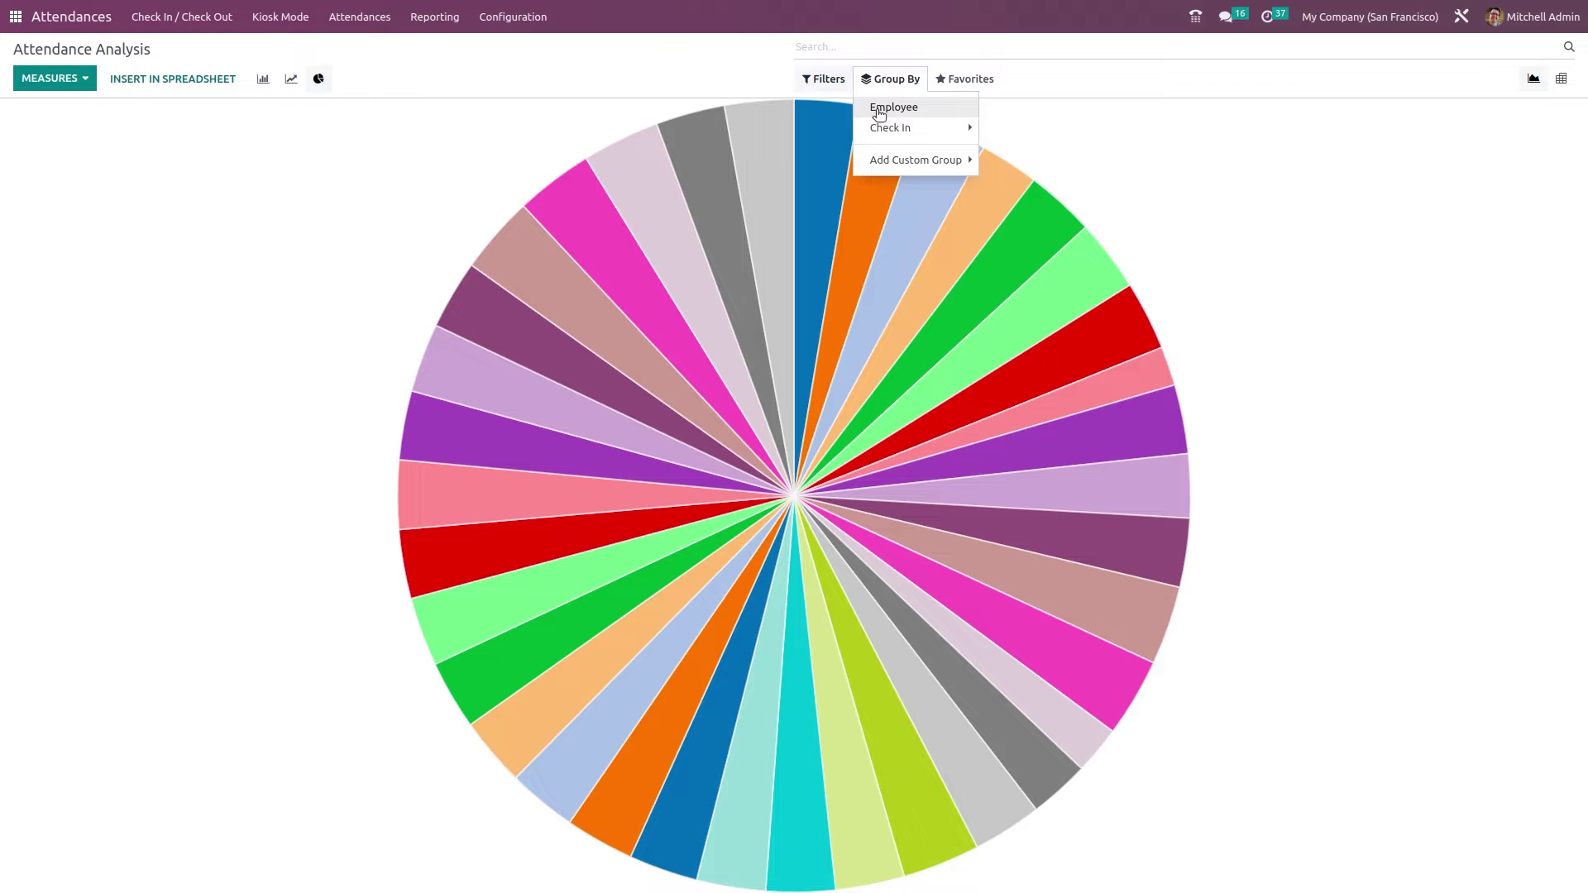
left_click(879, 109)
mouse_move(874, 138)
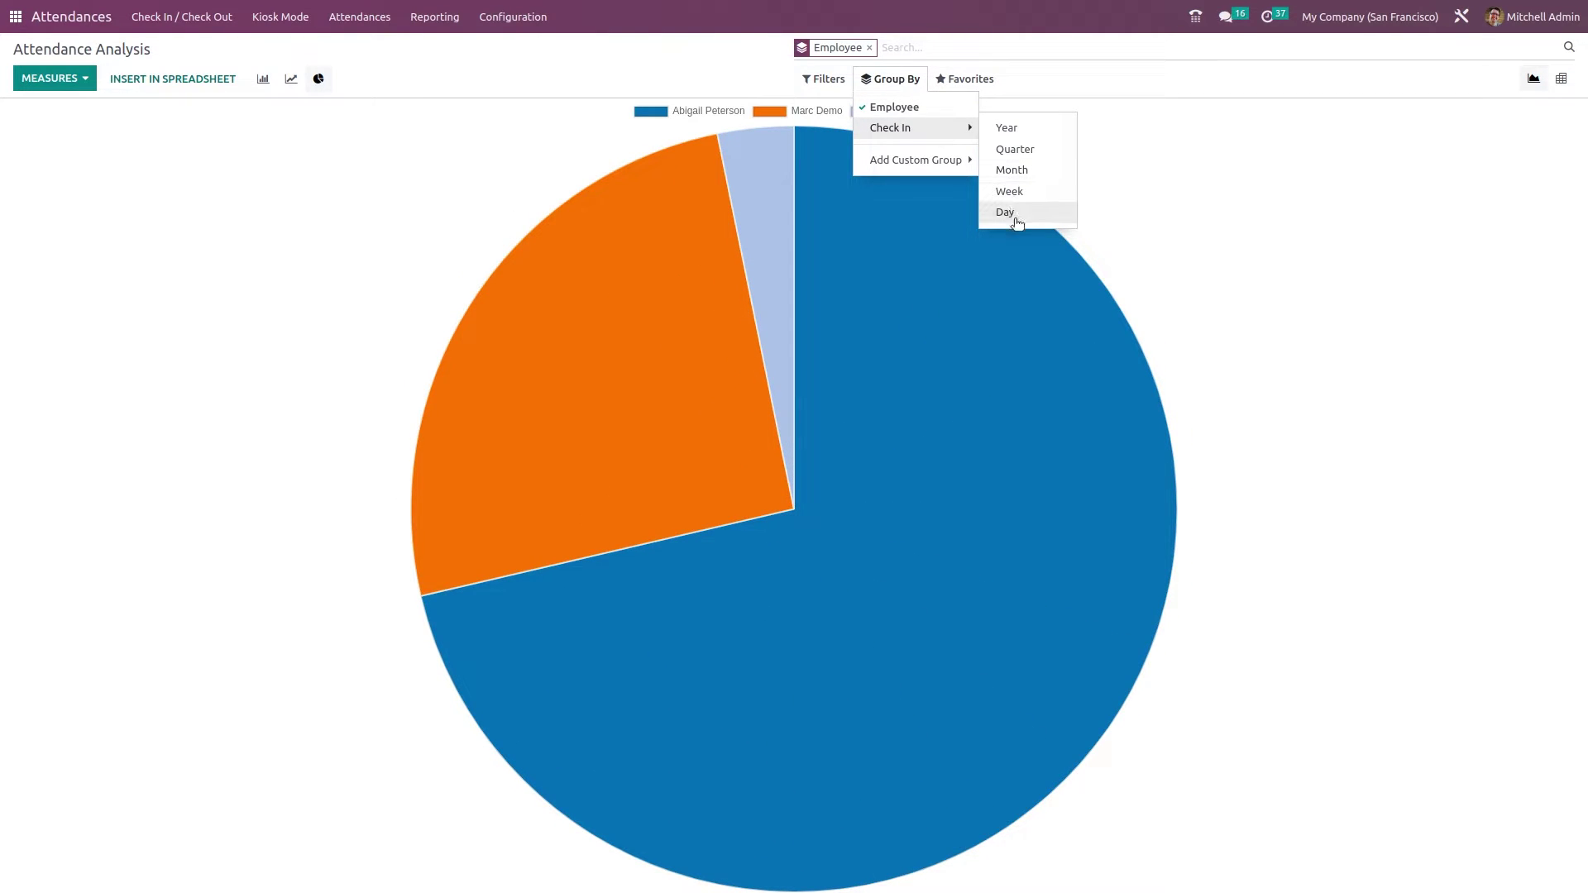
left_click(891, 107)
left_click(964, 79)
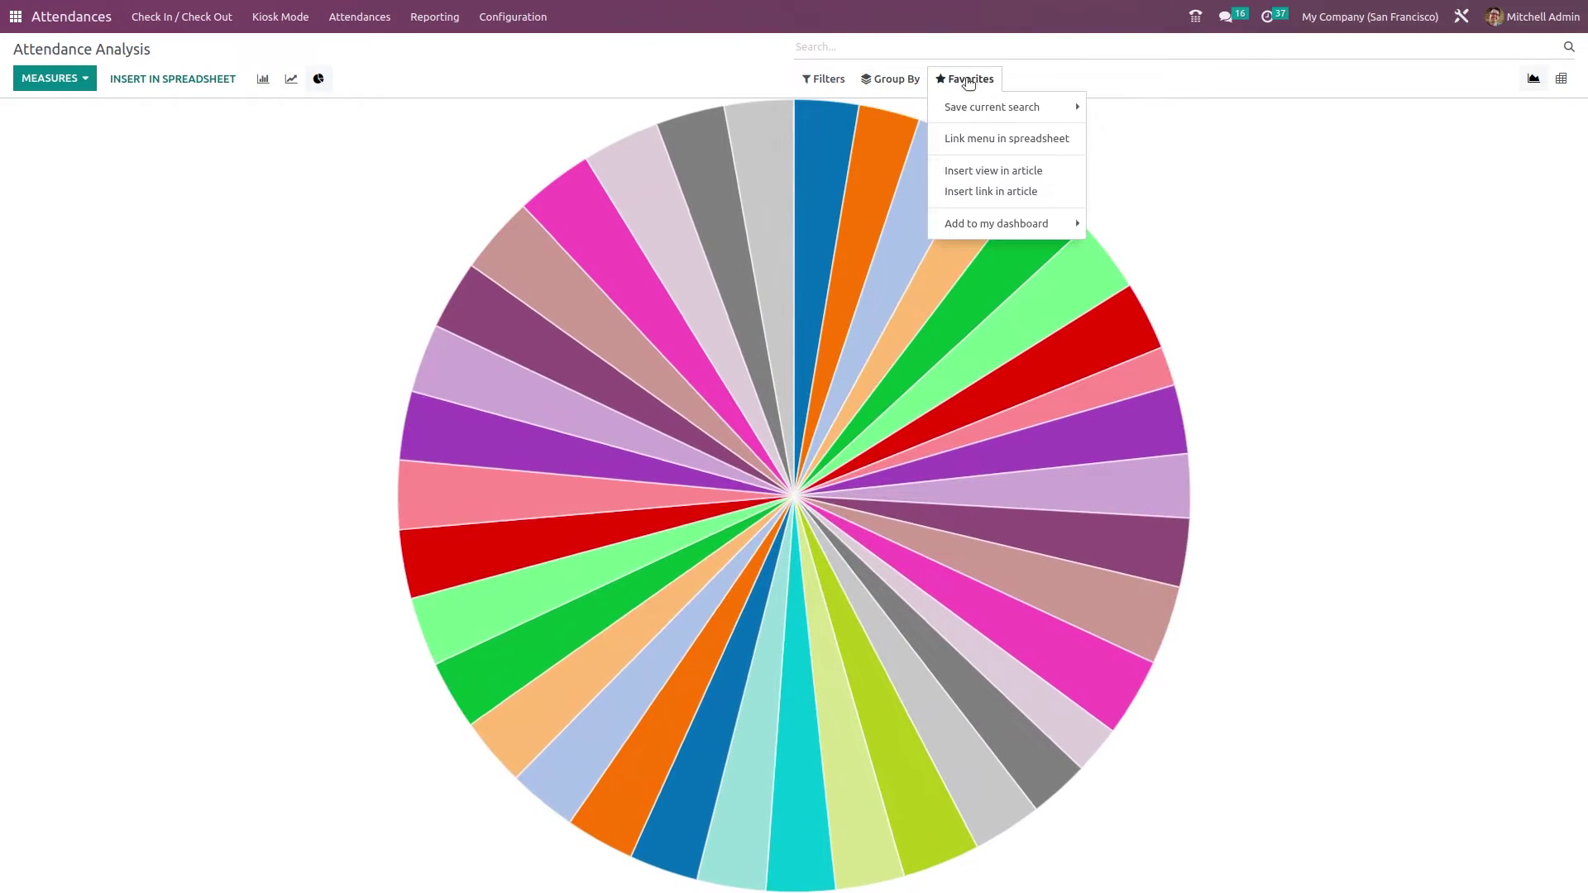
mouse_move(967, 114)
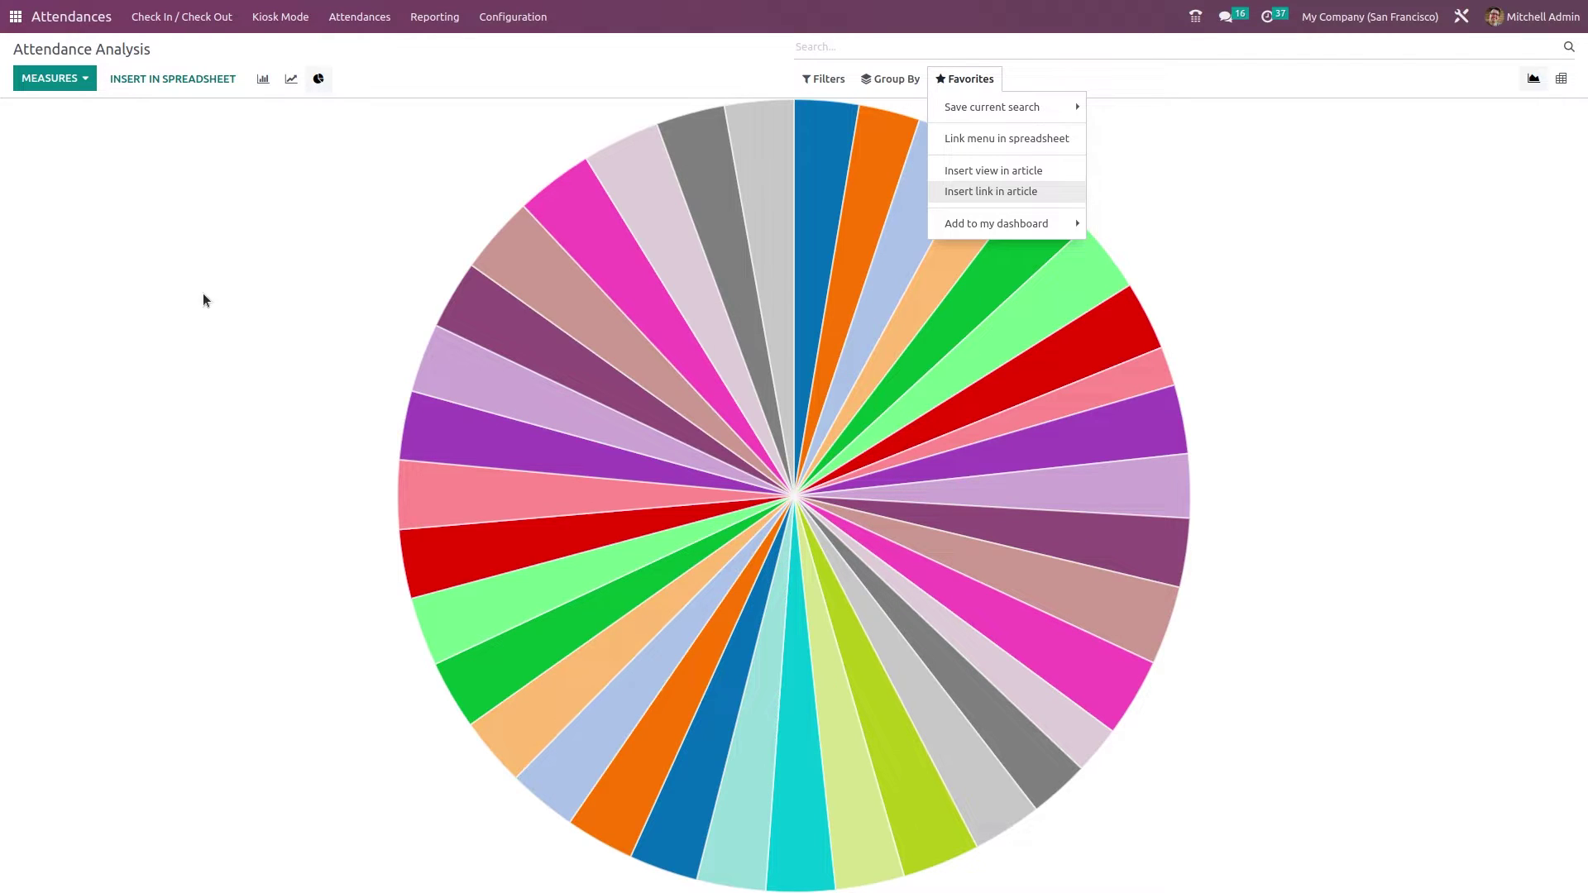
left_click(249, 226)
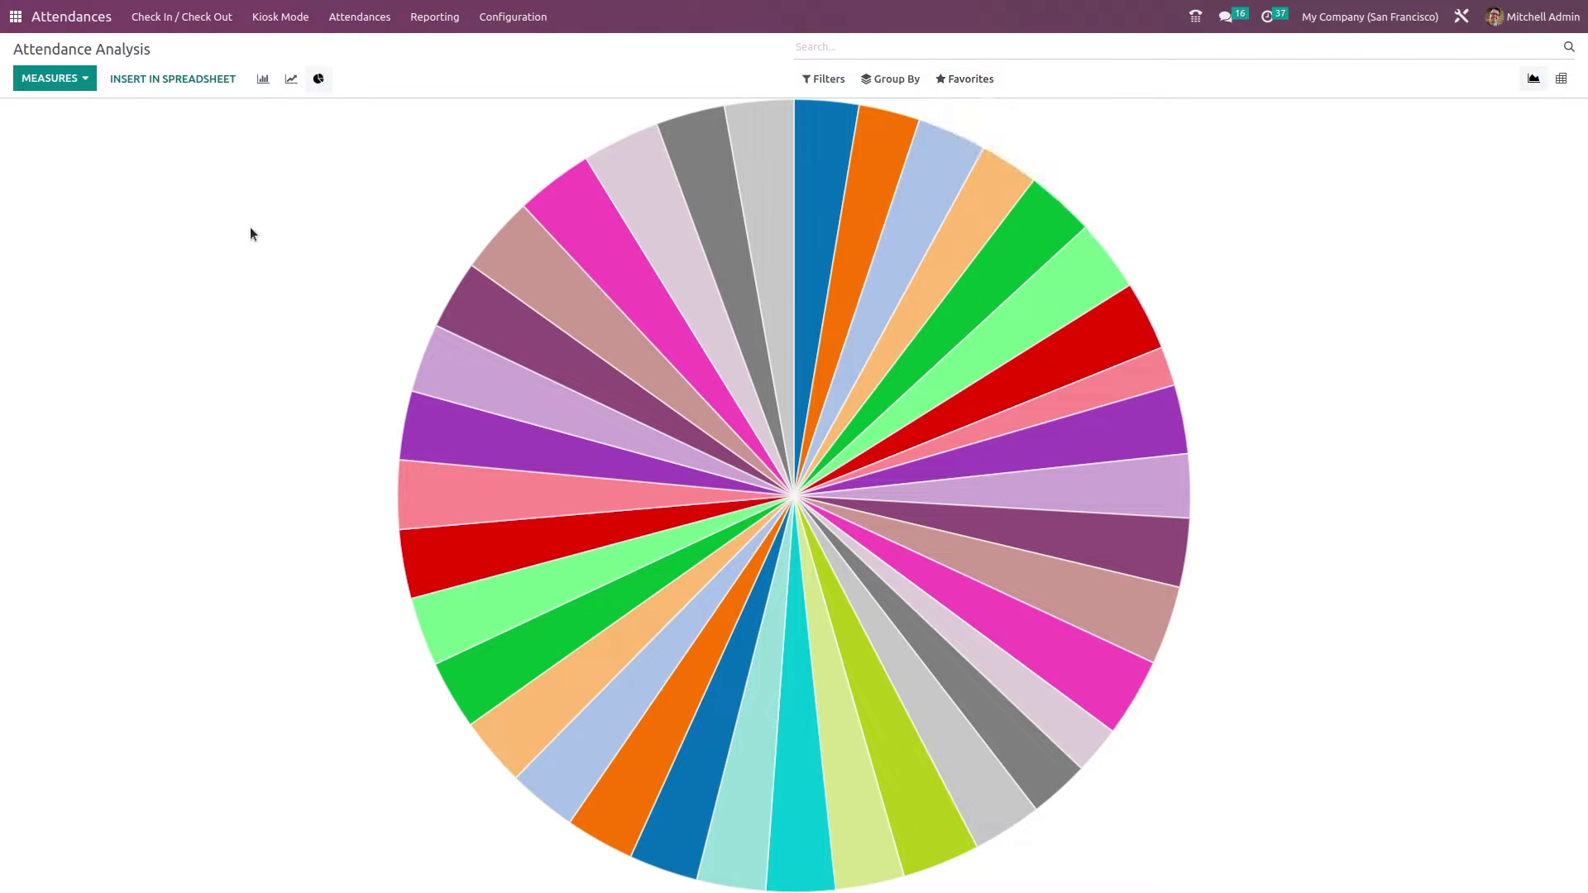
- Open Configuration > Settings and inspect the Extra Hours Start from date picker
left_click(531, 18)
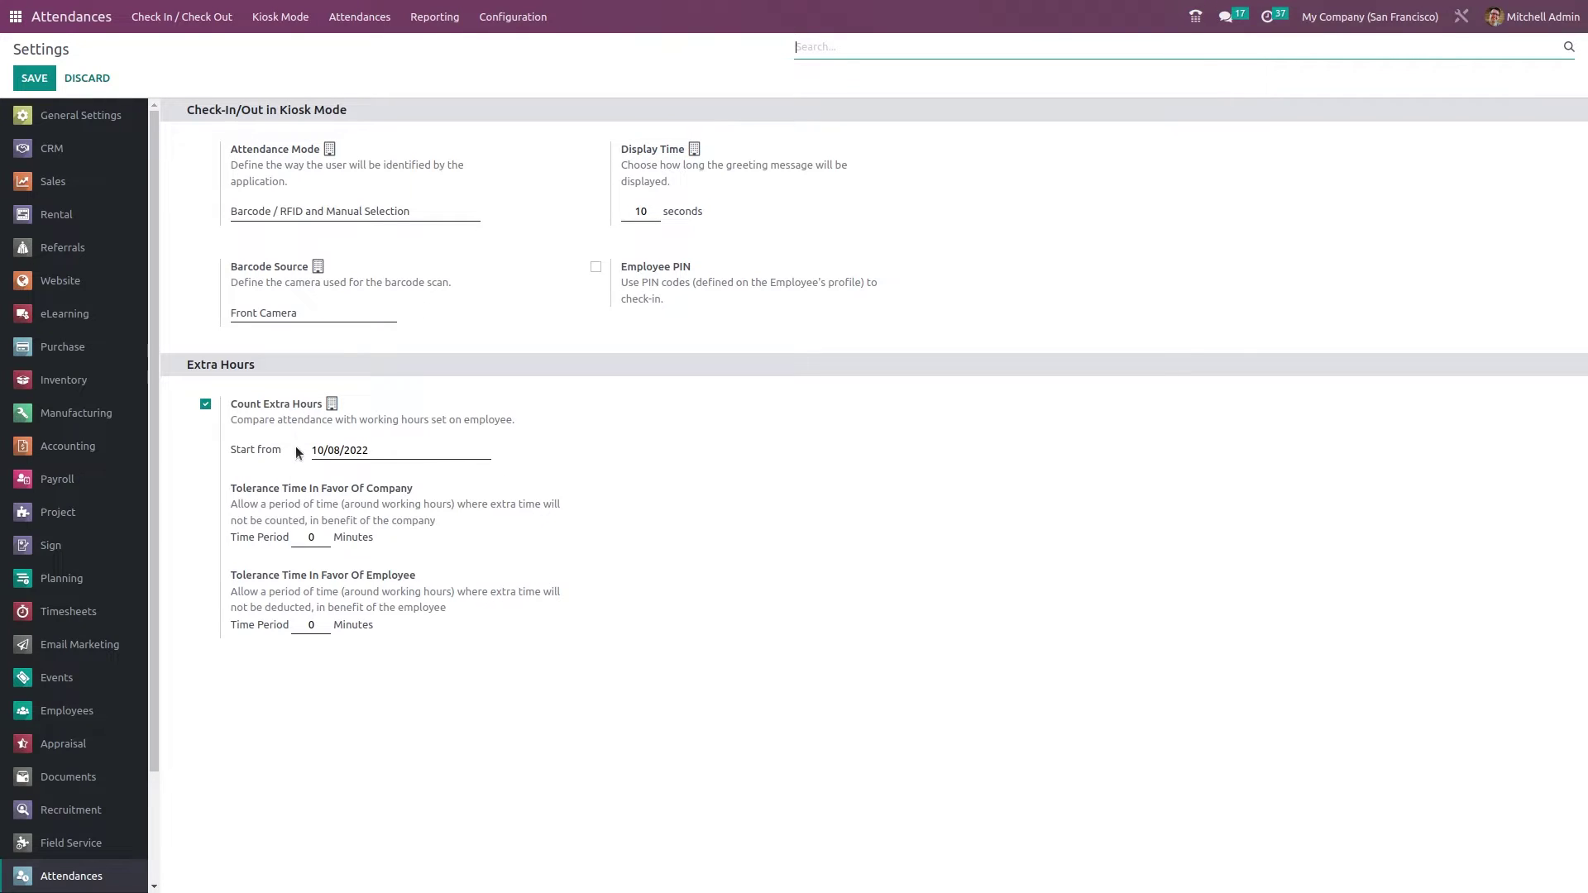
left_click(378, 453)
left_click(381, 451)
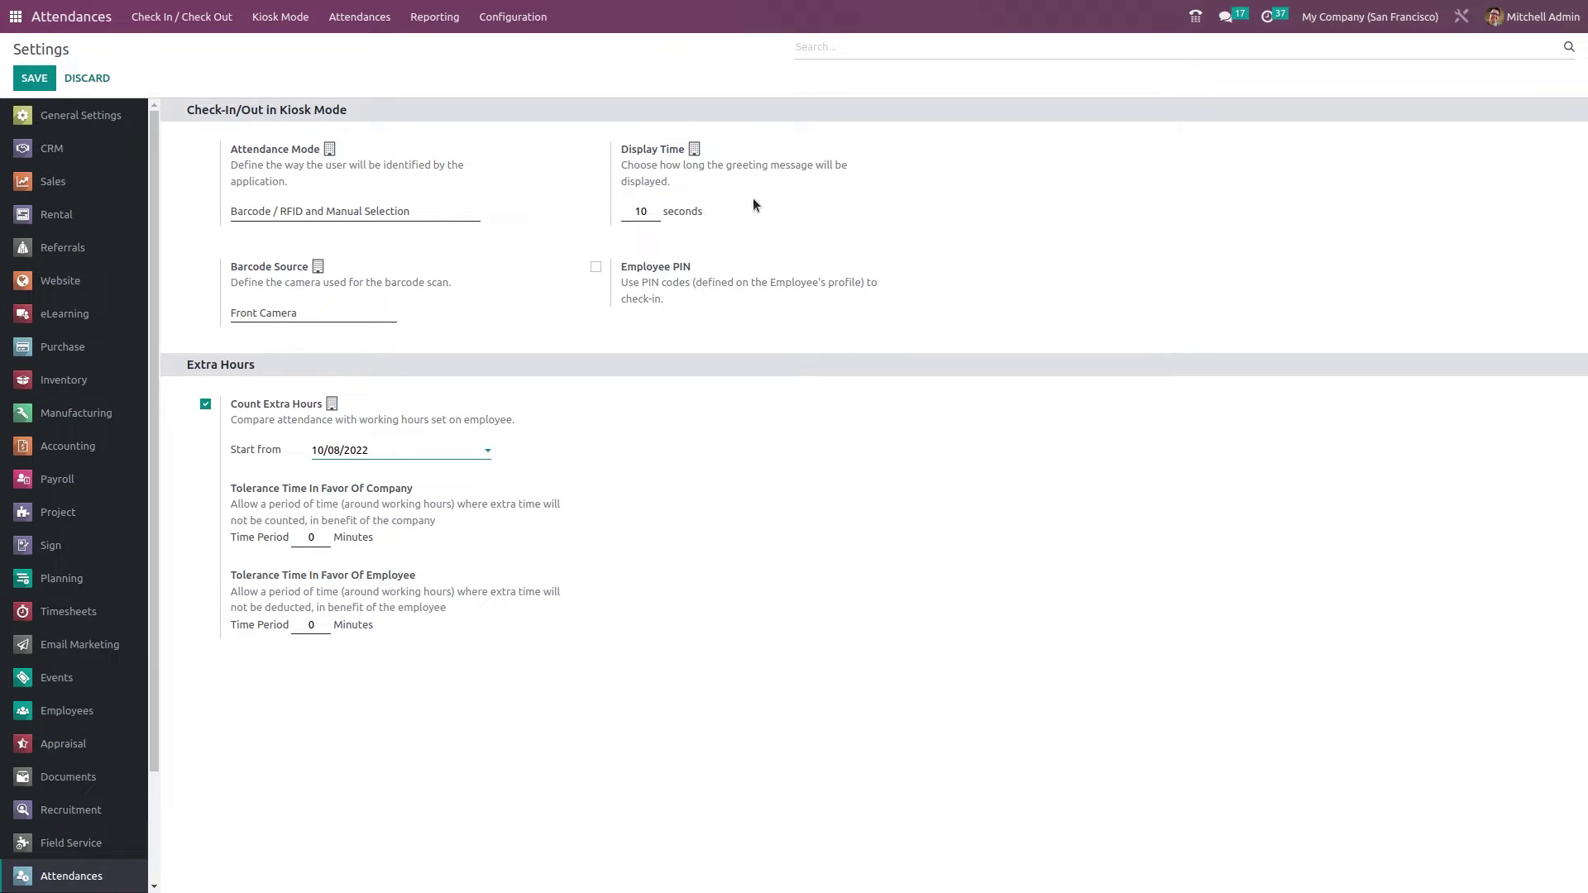
mouse_move(657, 292)
- Tick Employee PIN, leaving Attendance Mode unchanged, and save the Attendances settings
left_click(640, 207)
left_click(388, 216)
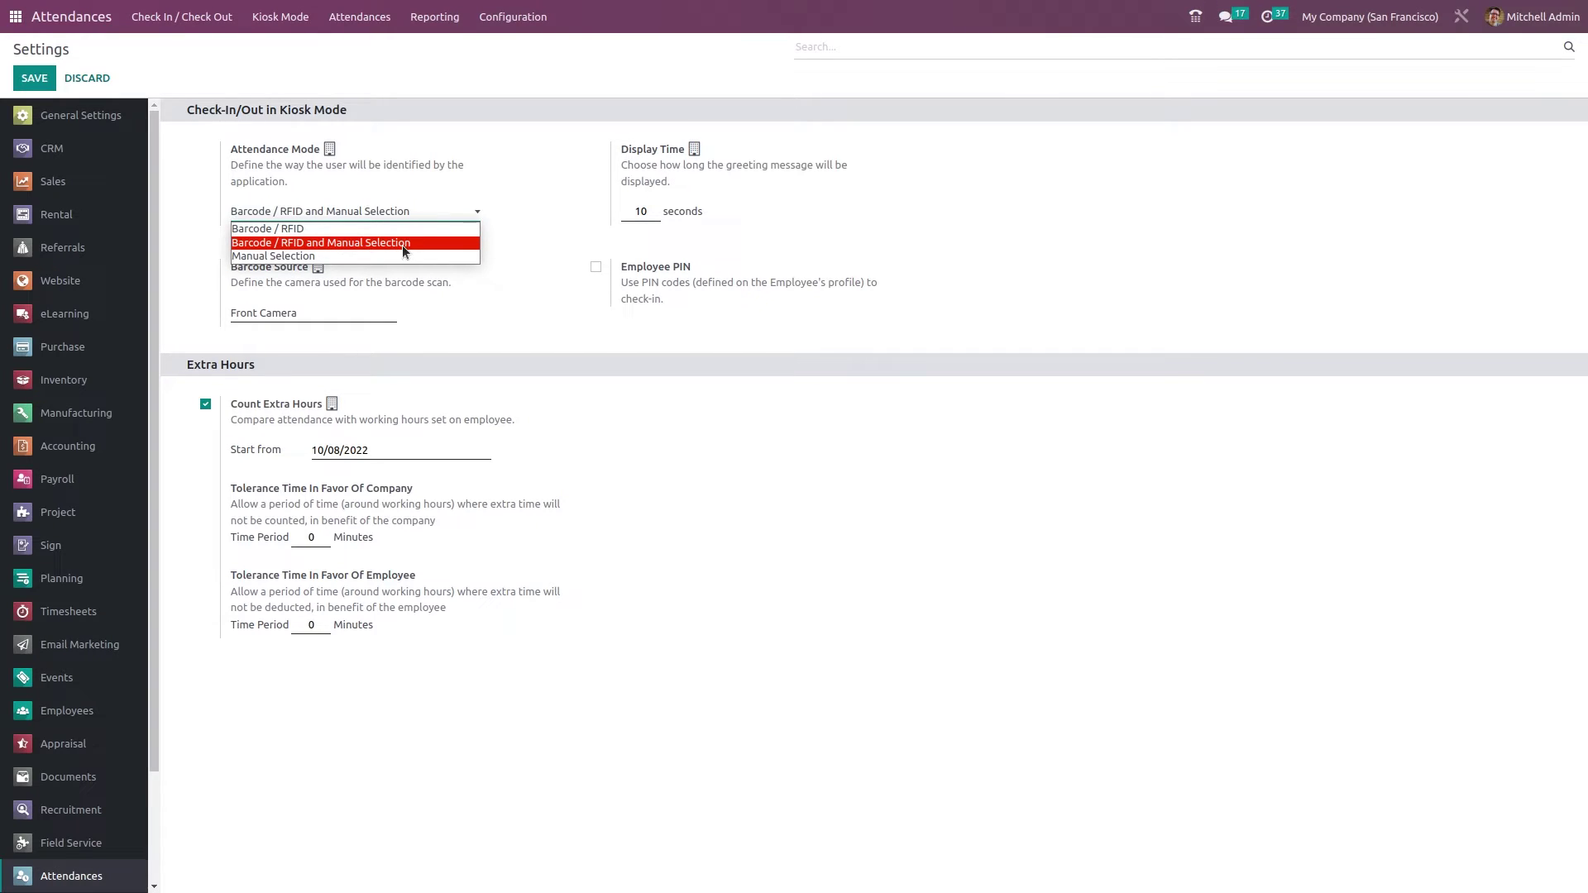
left_click(519, 241)
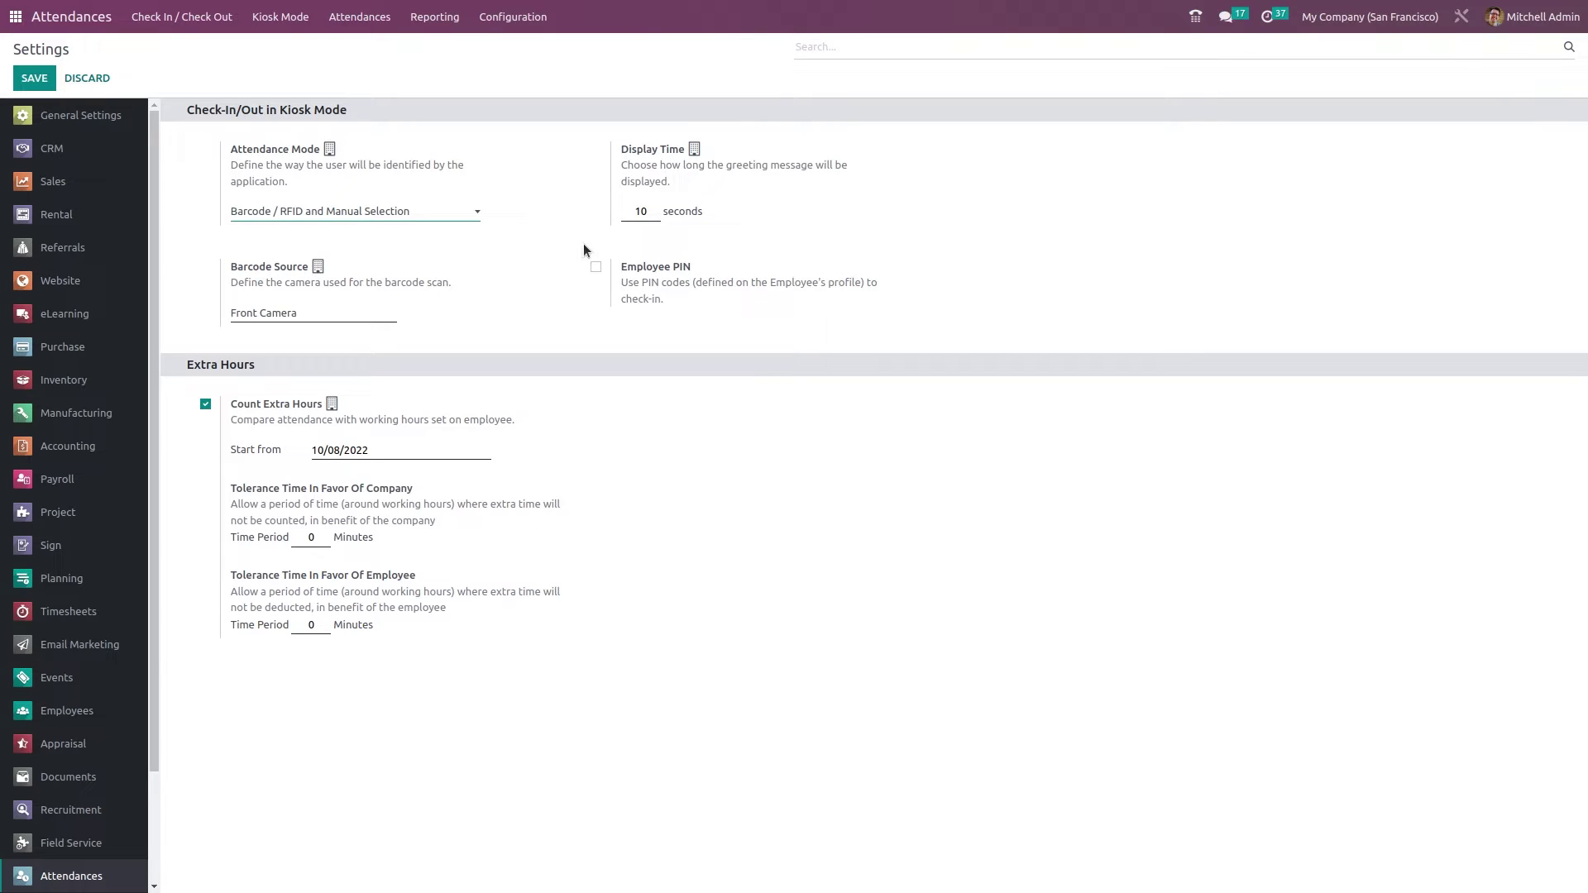
left_click(596, 269)
left_click(34, 78)
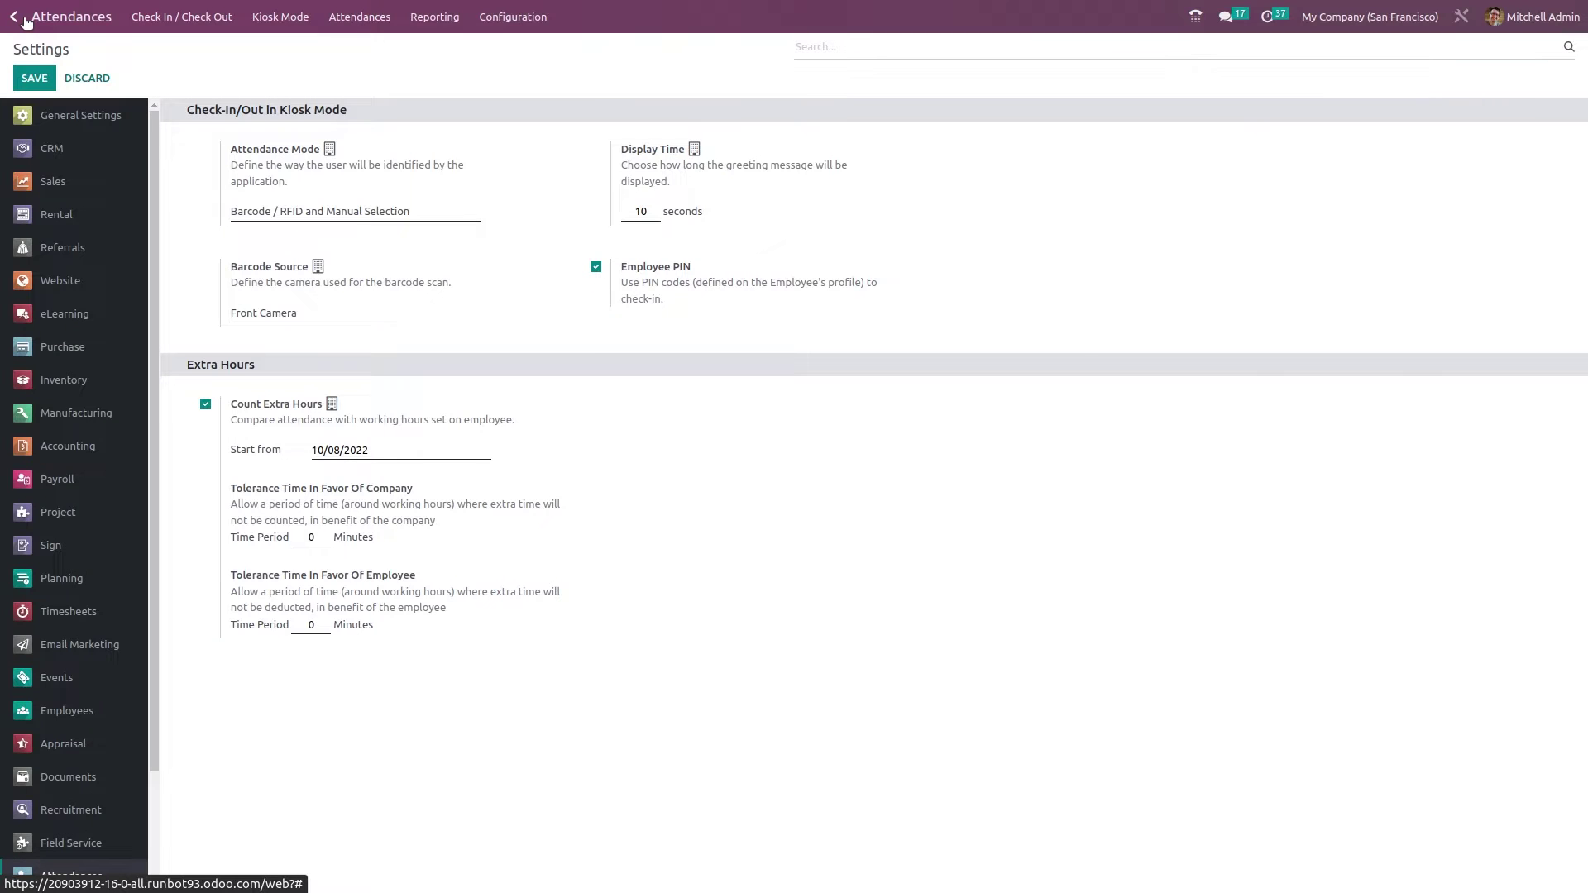
- Launch the Employees app from the apps overview
left_click(23, 21)
scroll(761, 295, "down", 1)
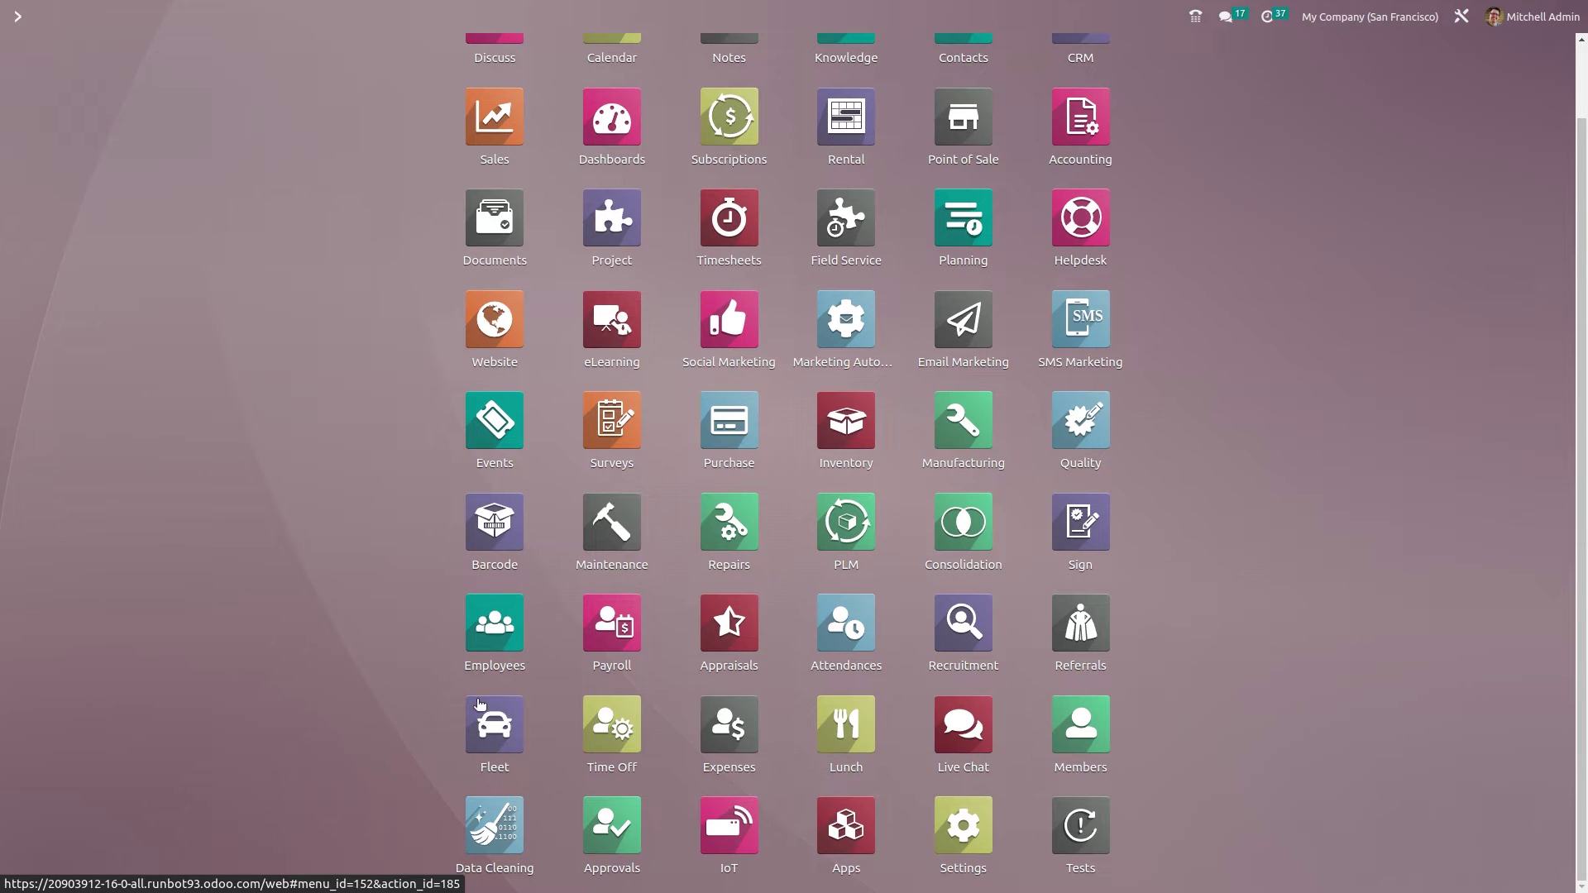
left_click(484, 616)
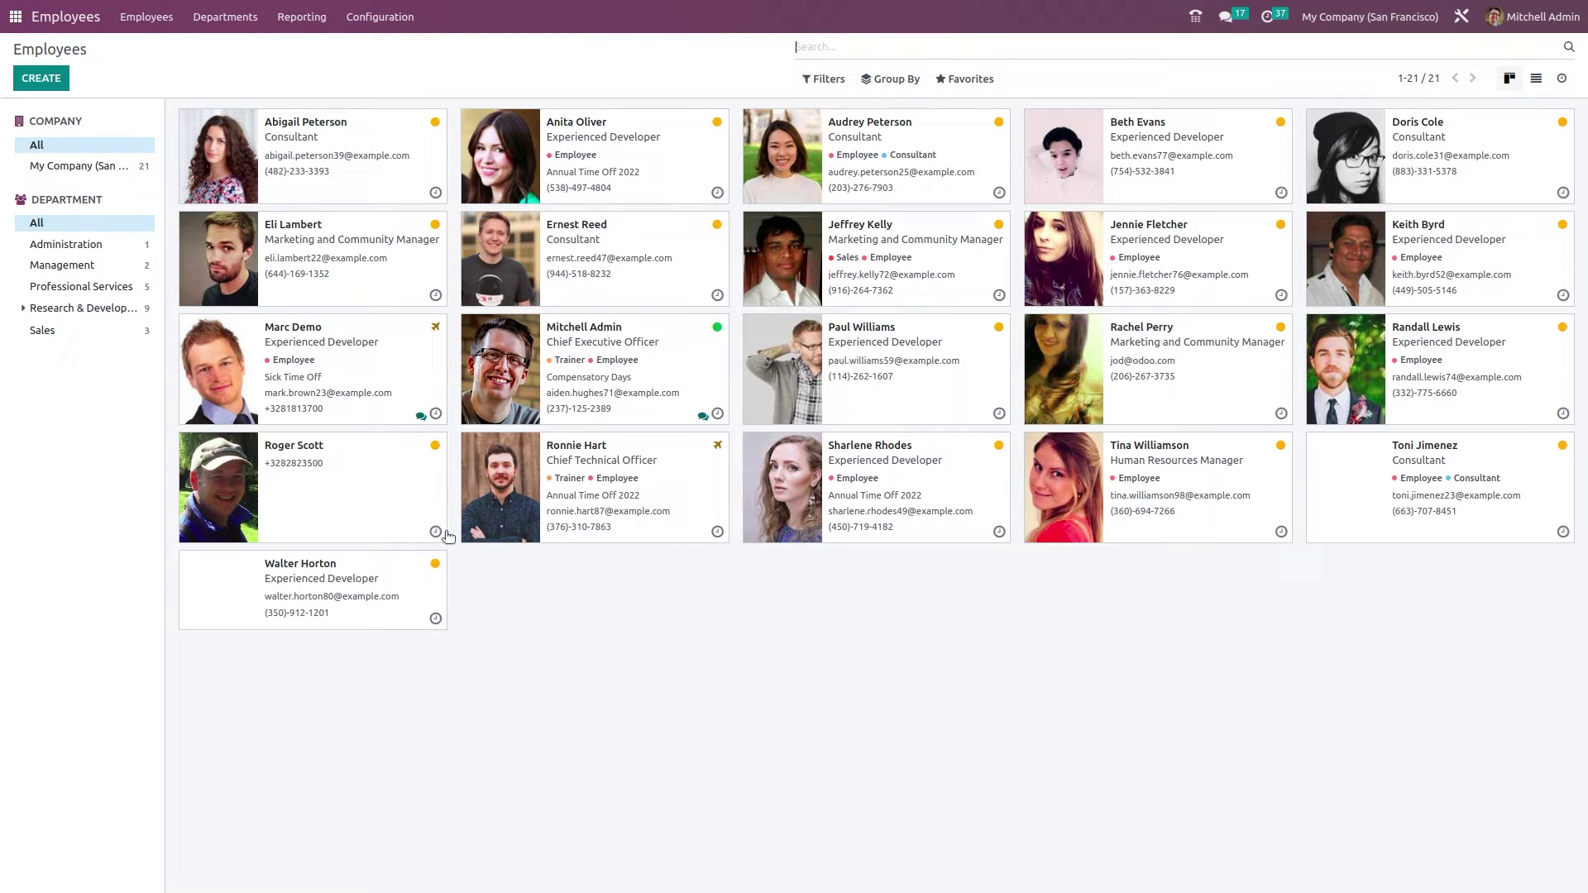
- Review the CEO's PIN Code and badge ID under HR Settings, then go back to the overview
left_click(628, 367)
left_click(465, 400)
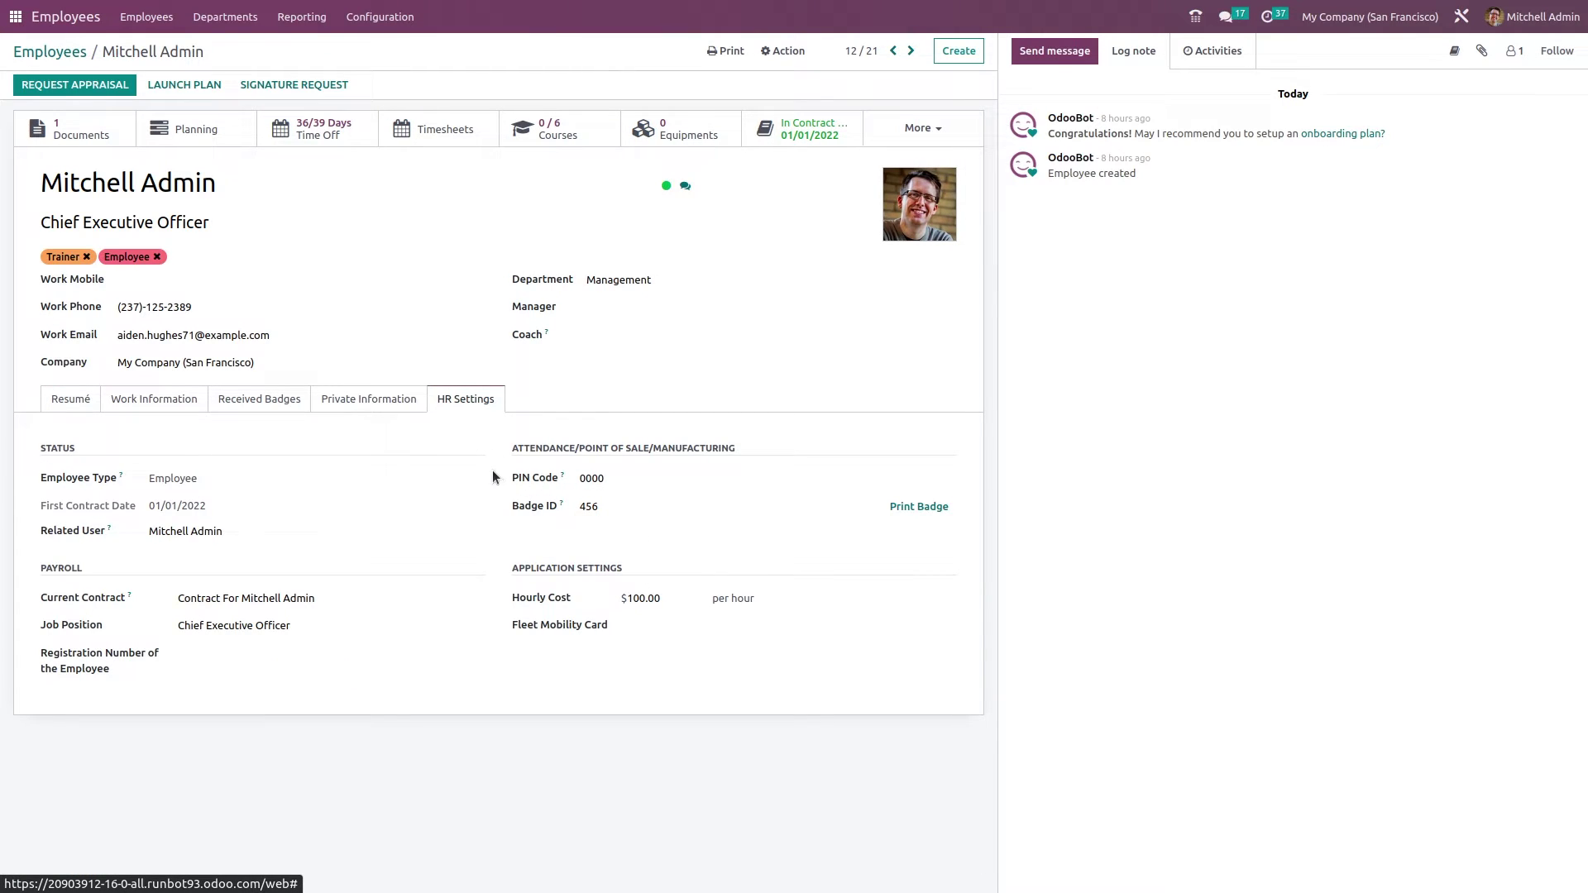
left_click_drag(493, 470, 600, 477)
left_click(551, 532)
key("alt+Left")
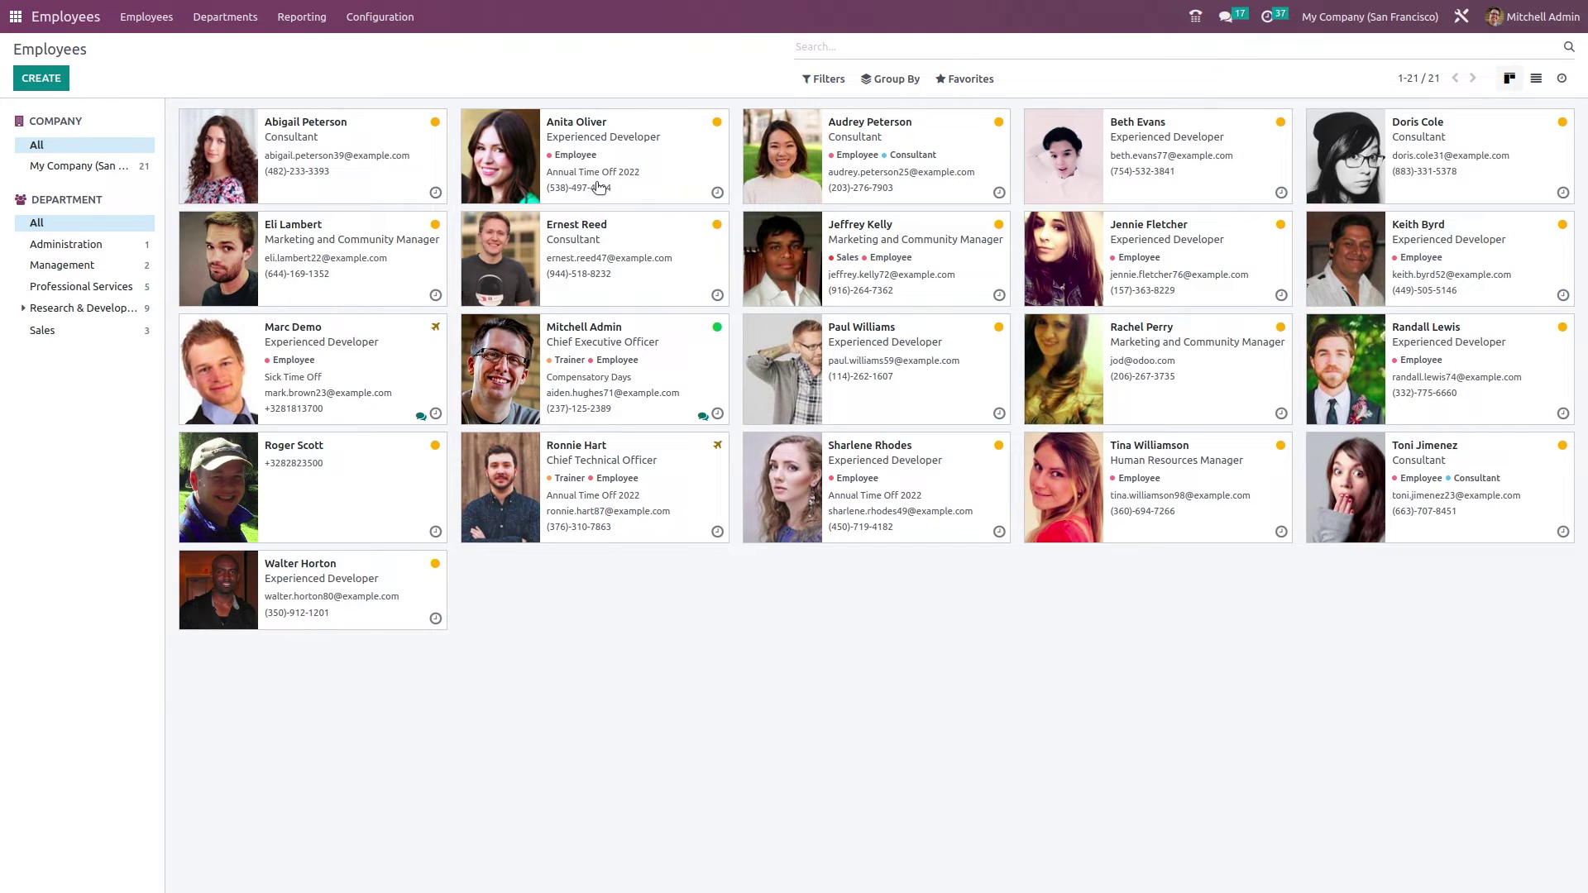
left_click(600, 185)
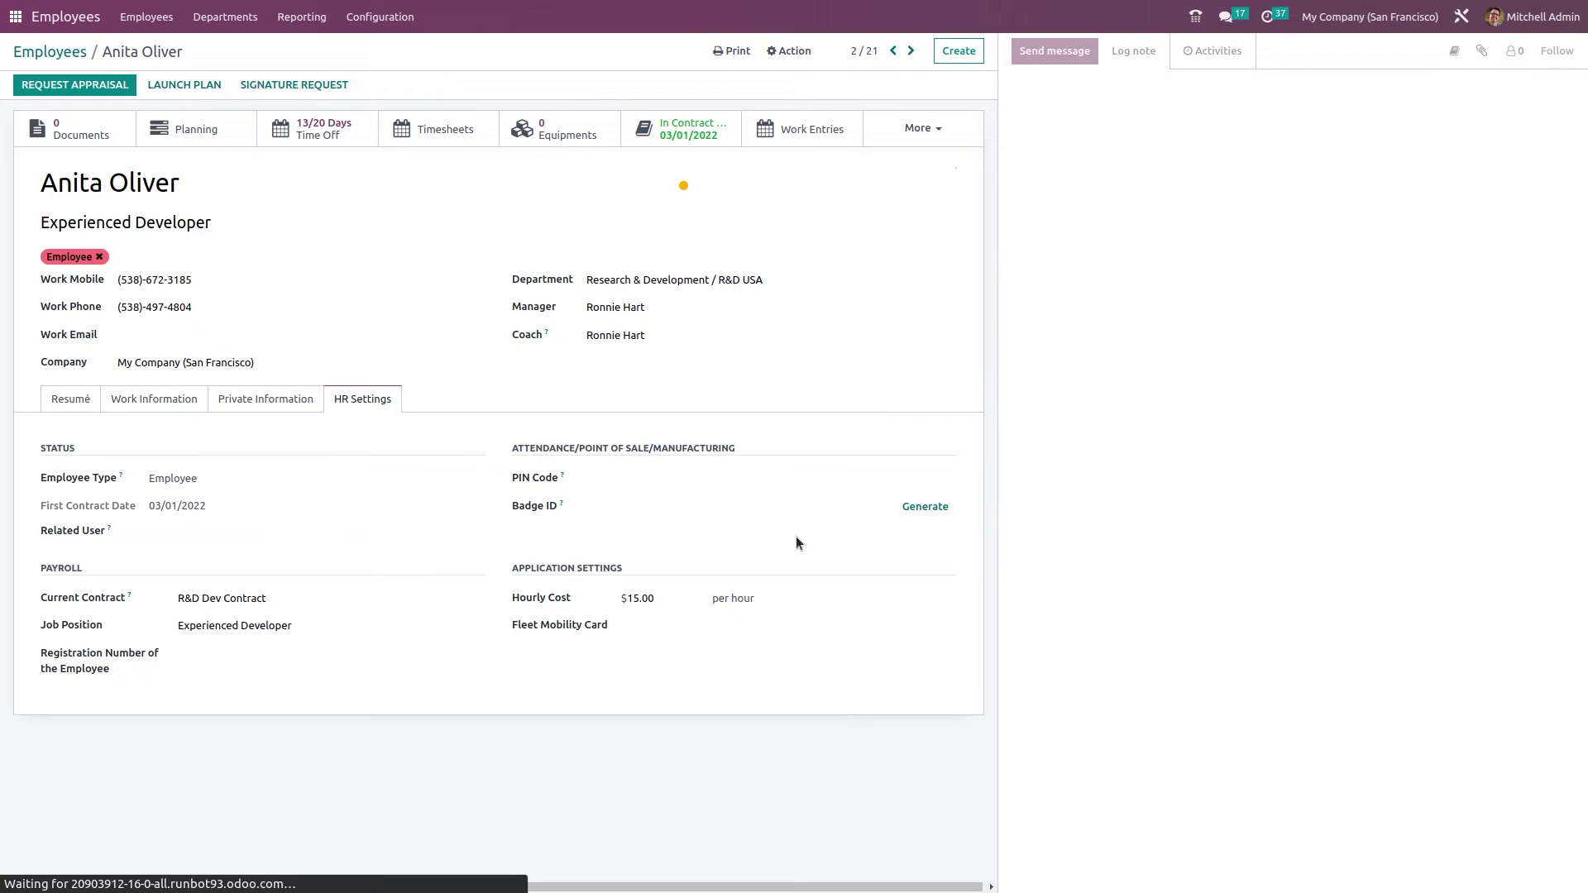
left_click(682, 478)
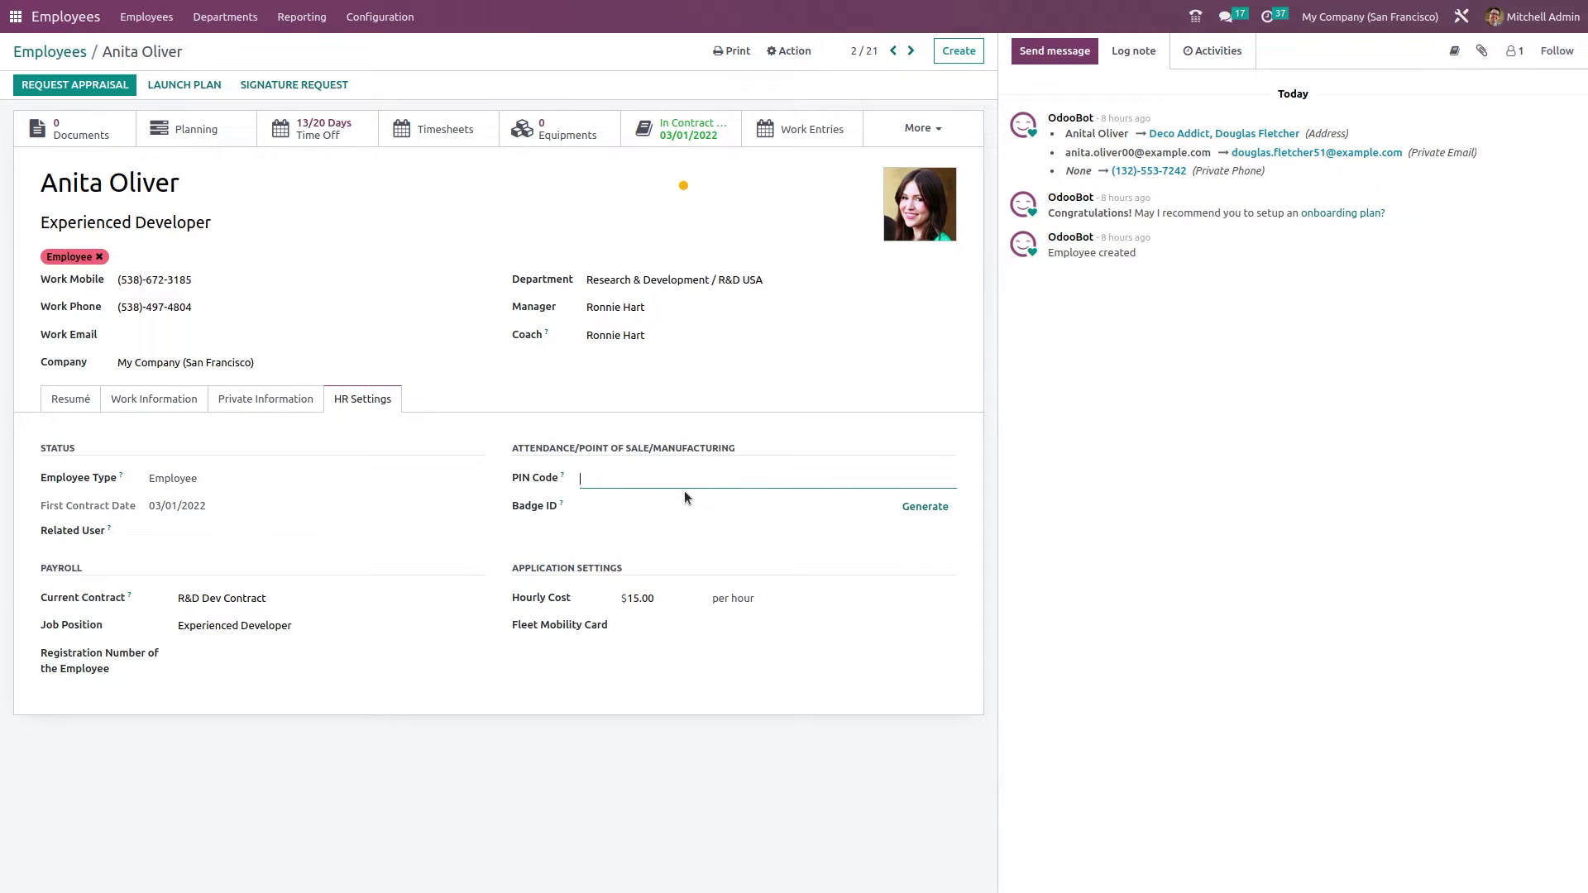
left_click(621, 502)
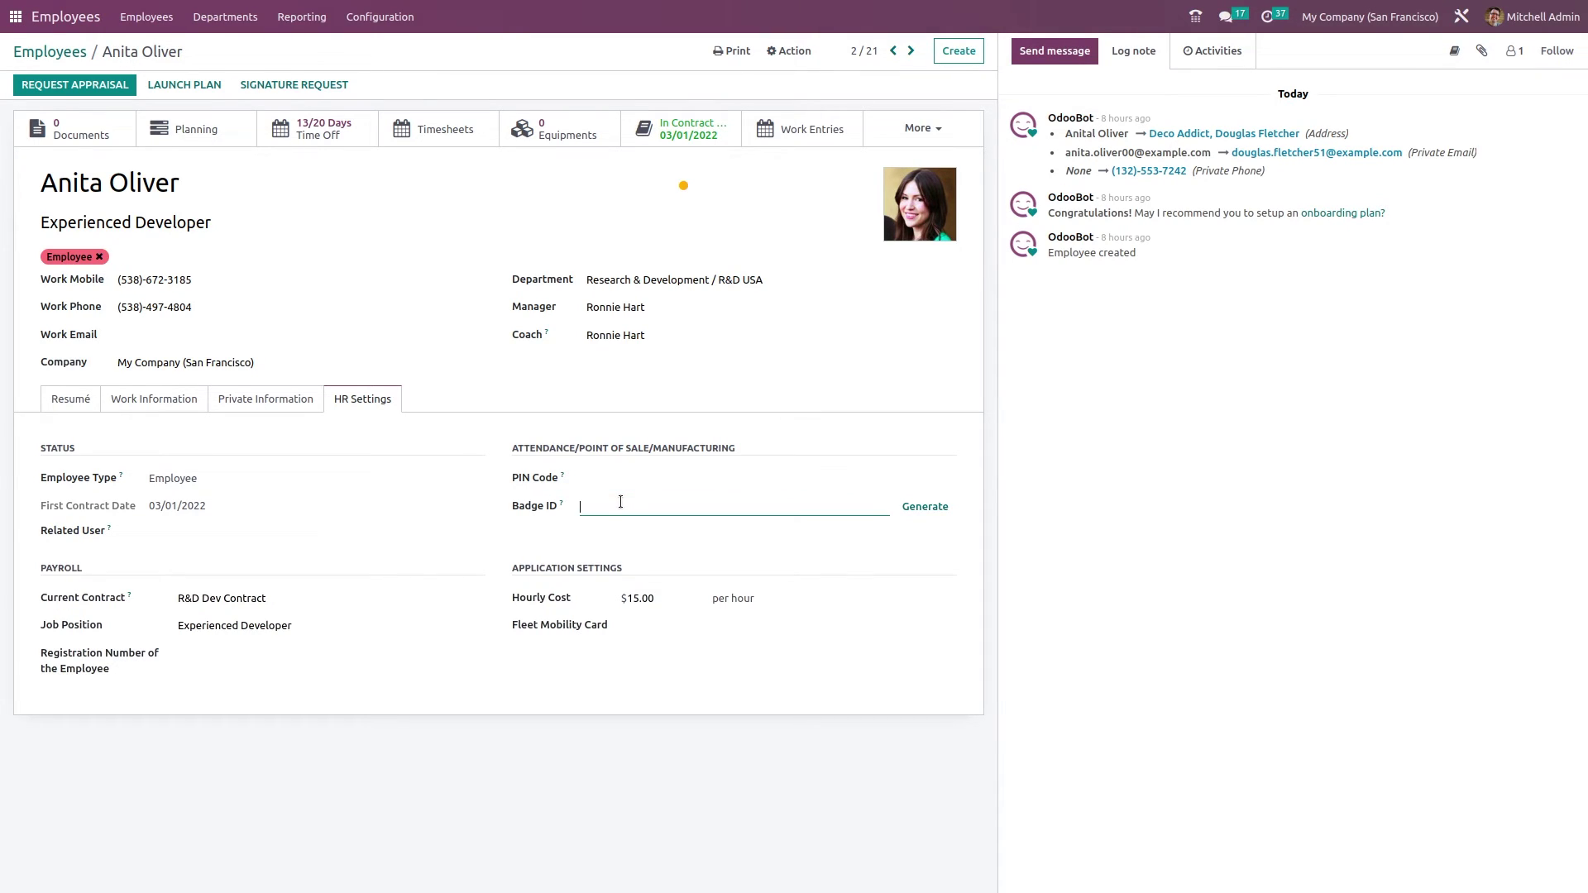
left_click(605, 474)
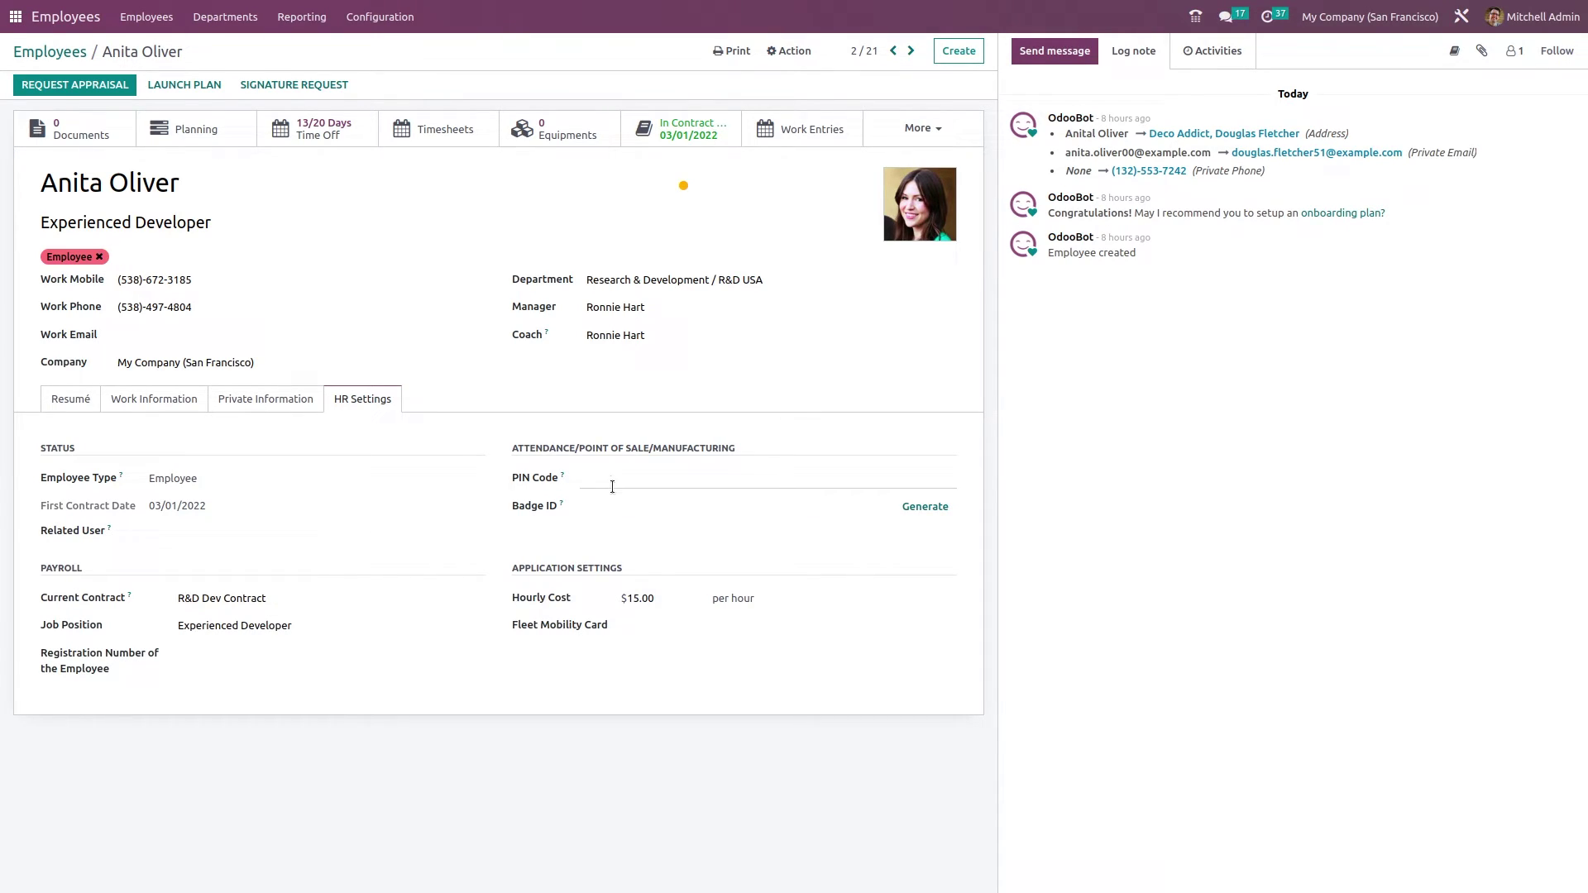
type("1111")
left_click(608, 509)
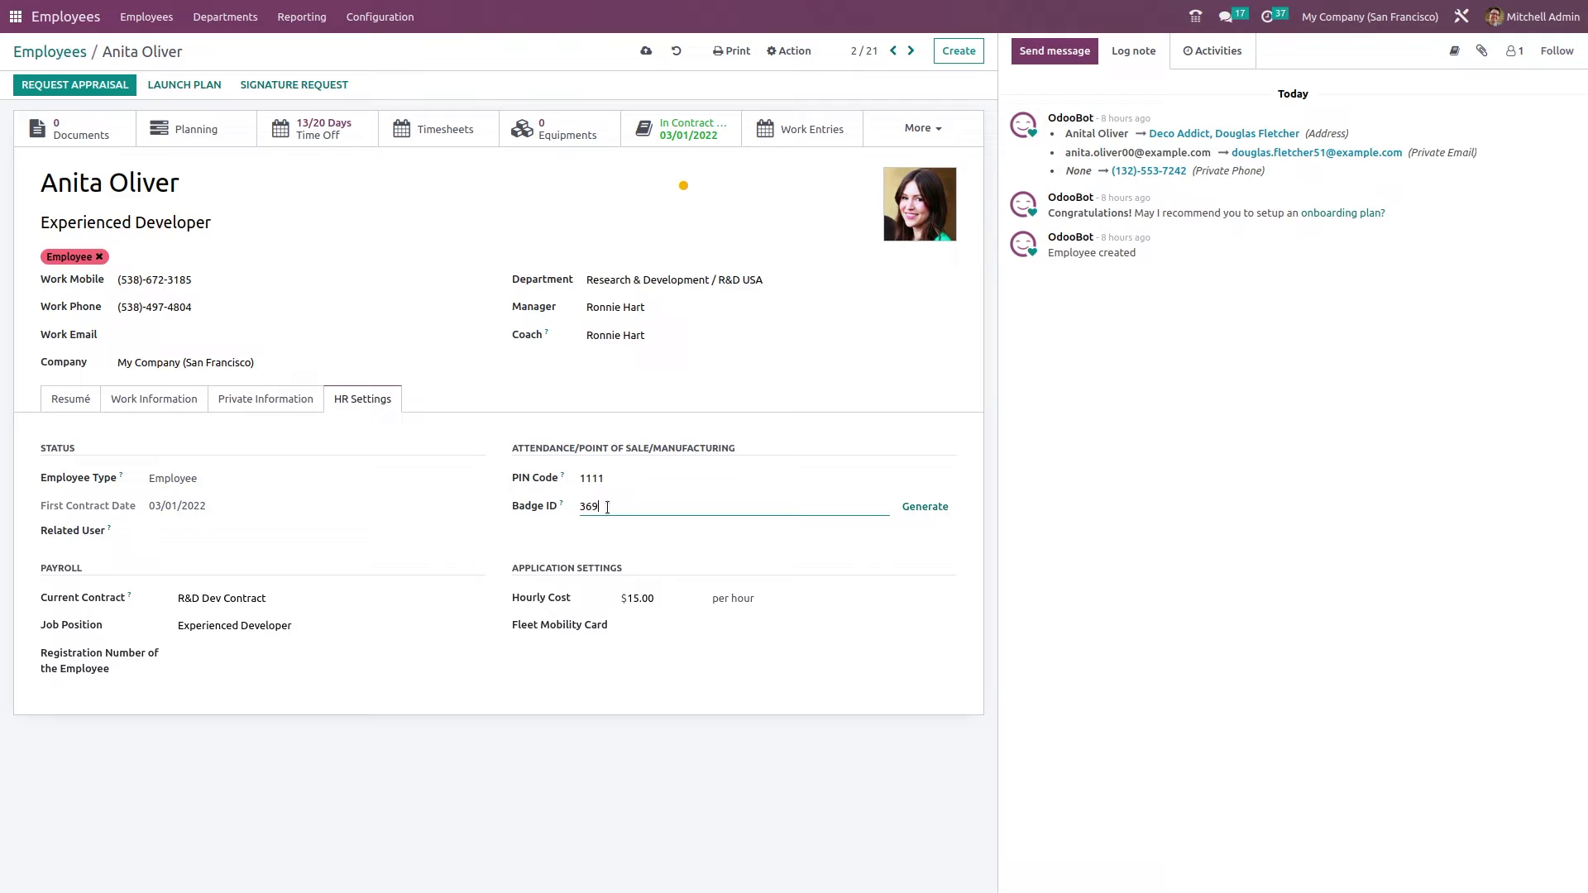
left_click(914, 517)
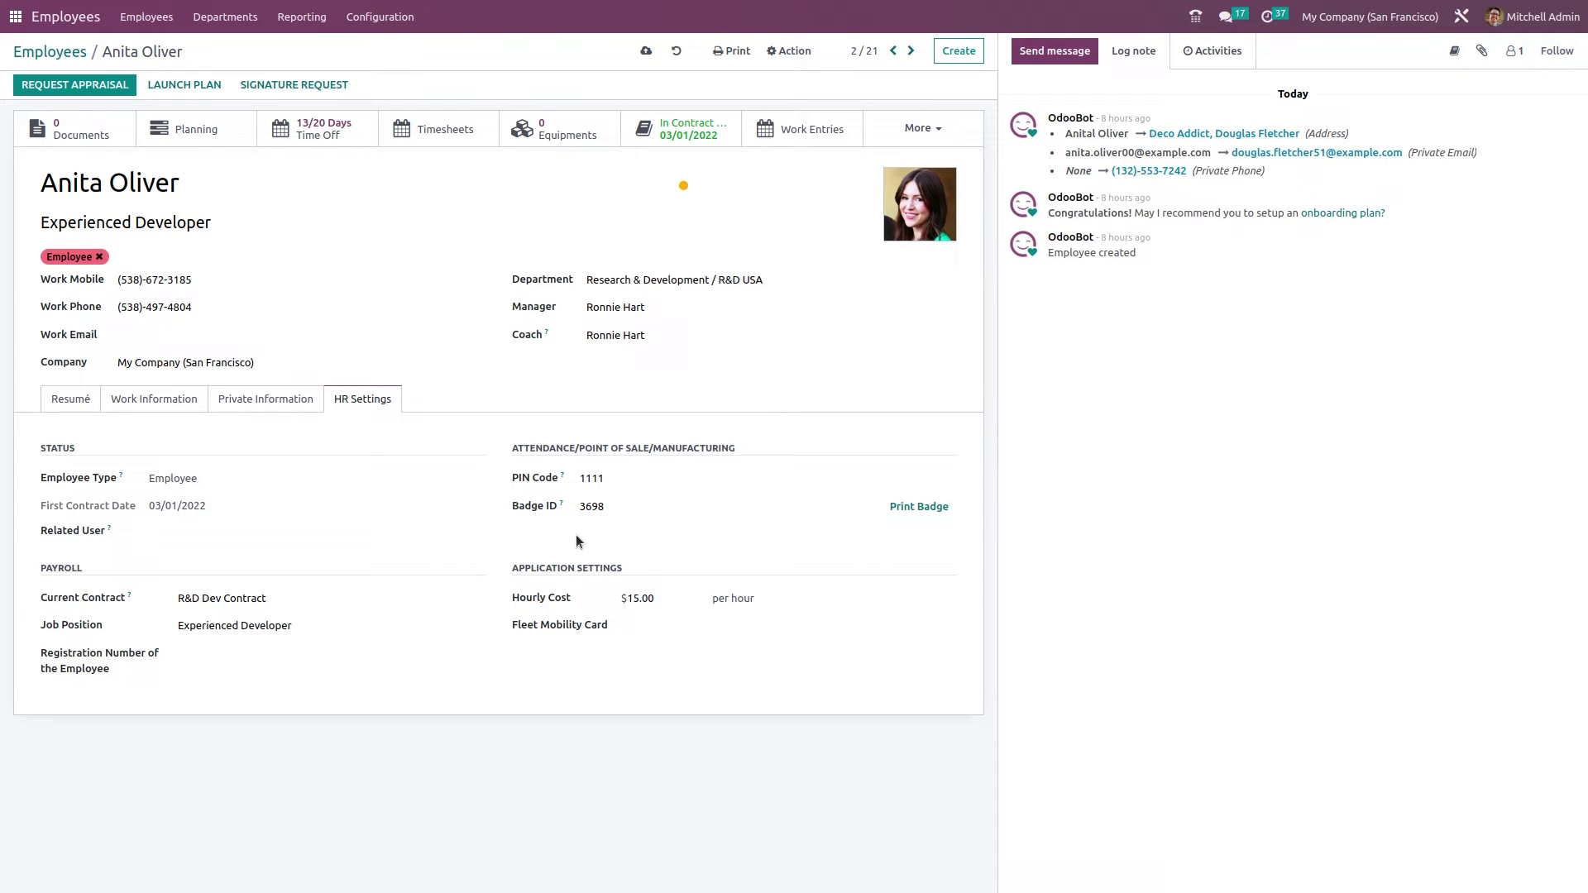
left_click(926, 514)
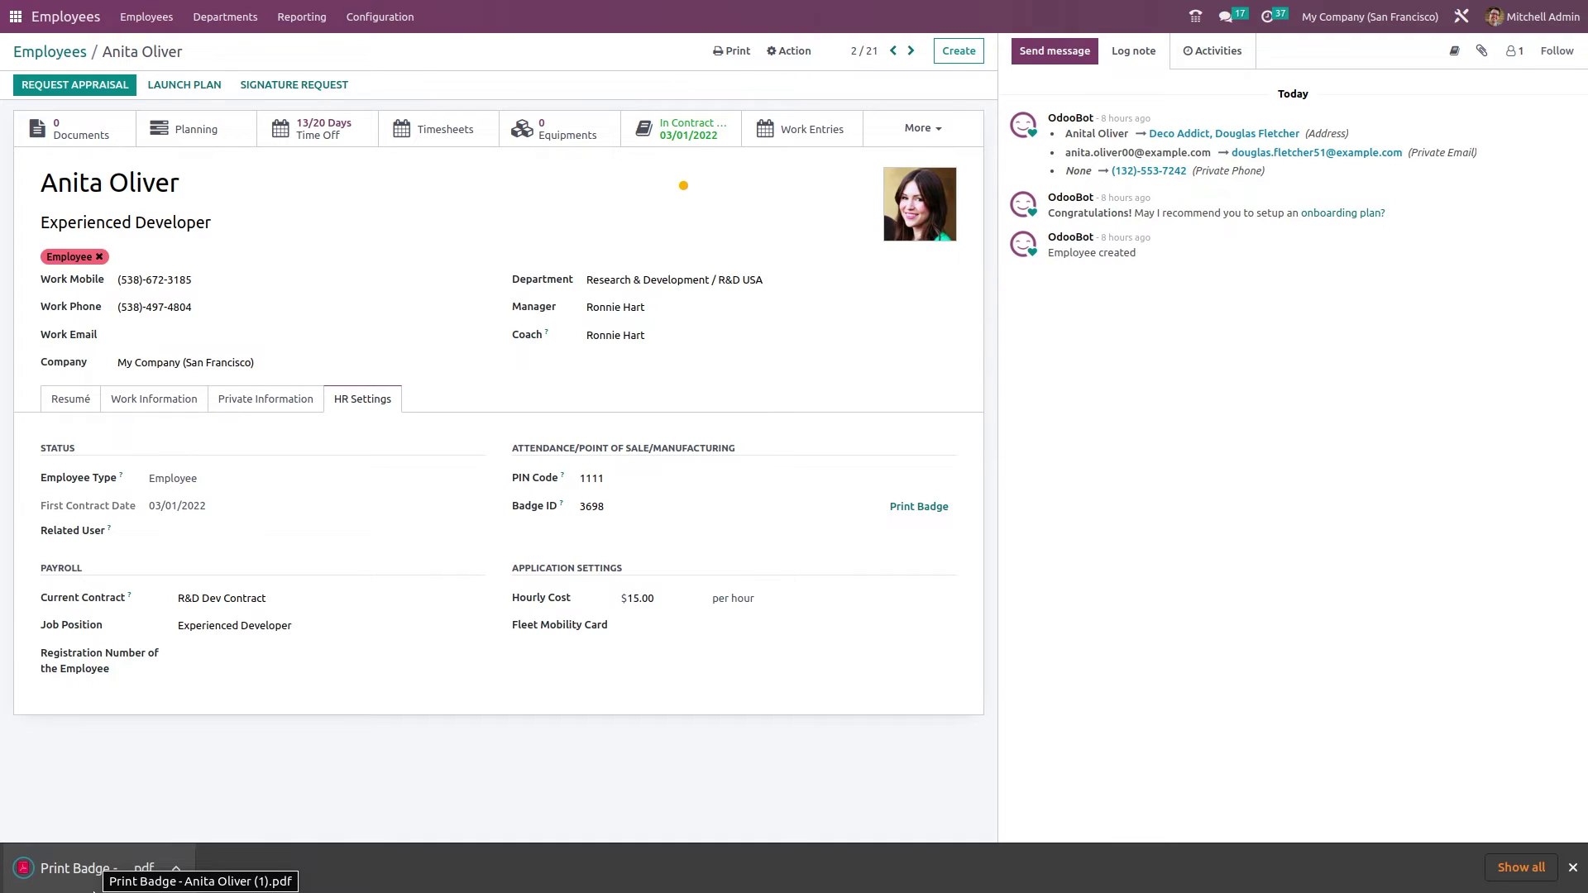
left_click(96, 888)
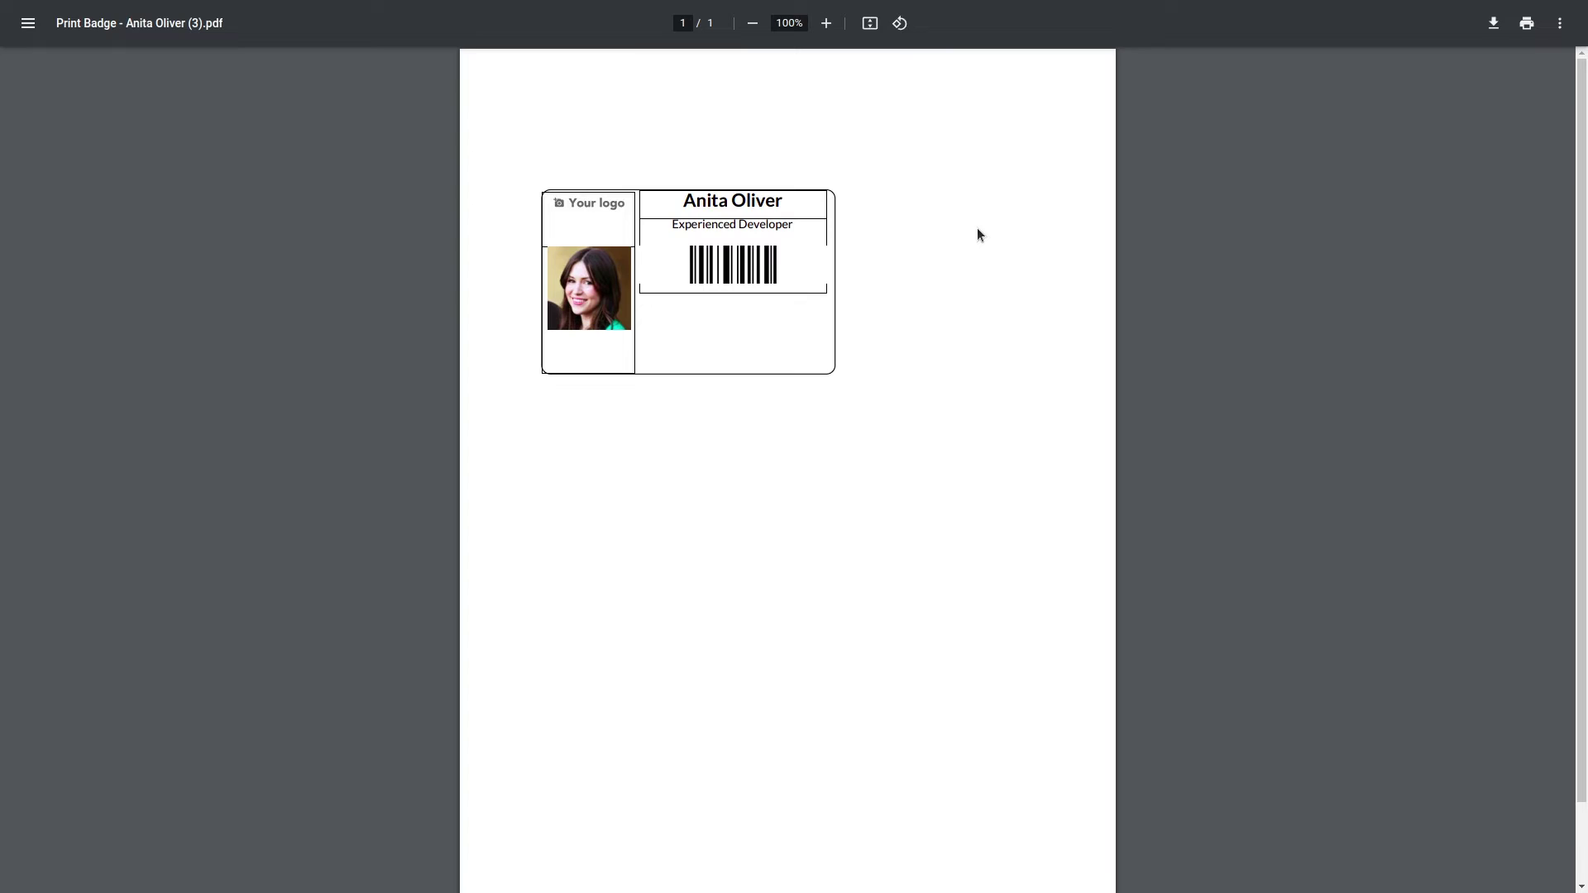
key("ctrl+w")
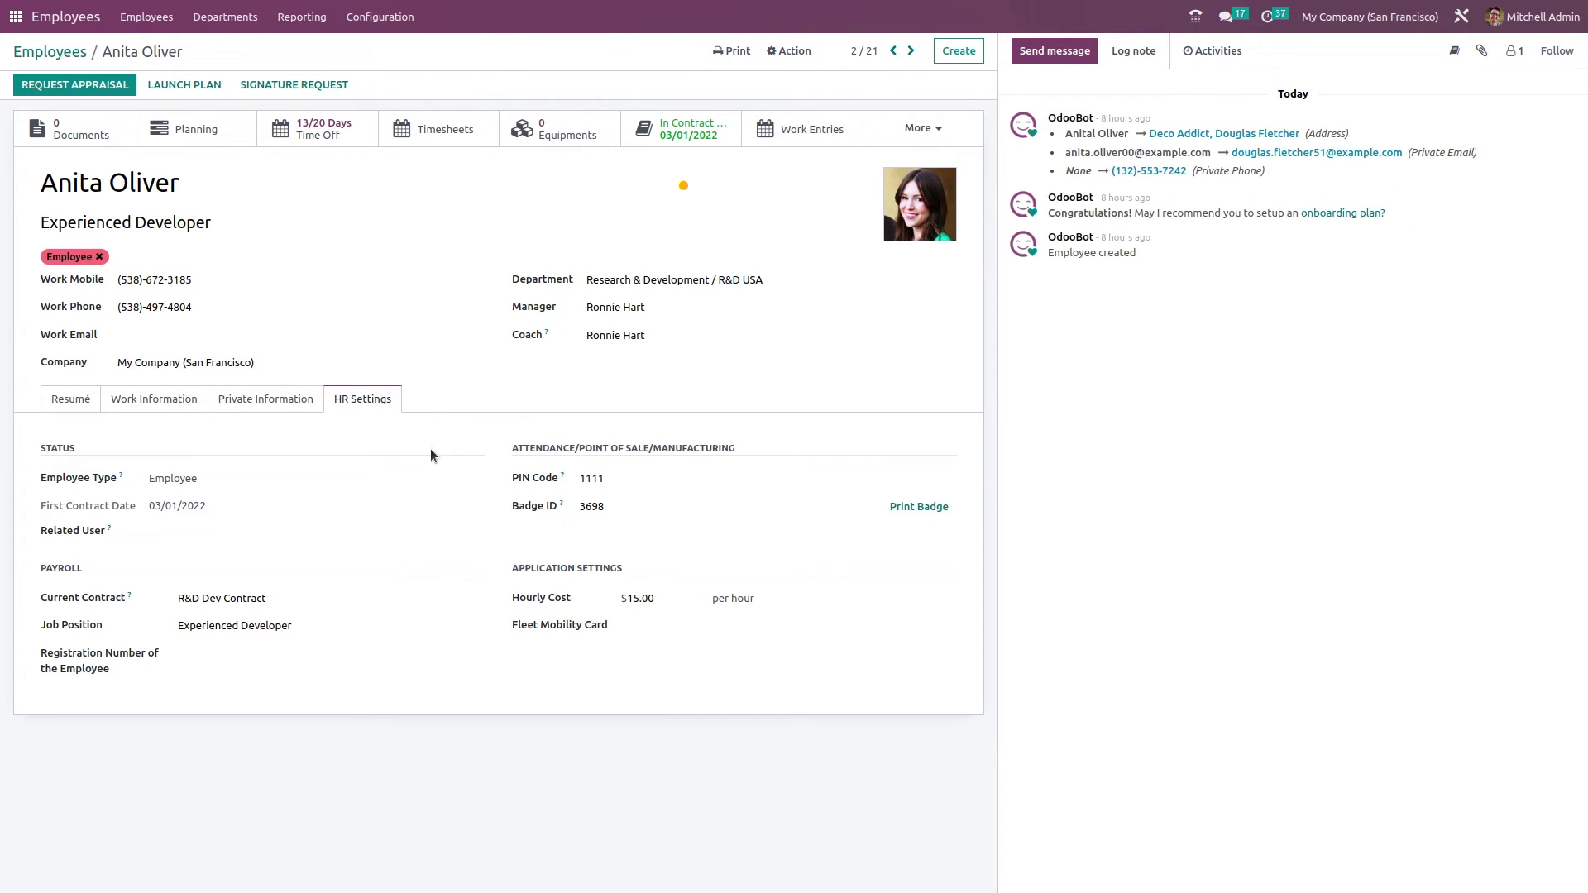
- Go back to Employees, switch to the Attendances app, and start Kiosk Mode
left_click(49, 53)
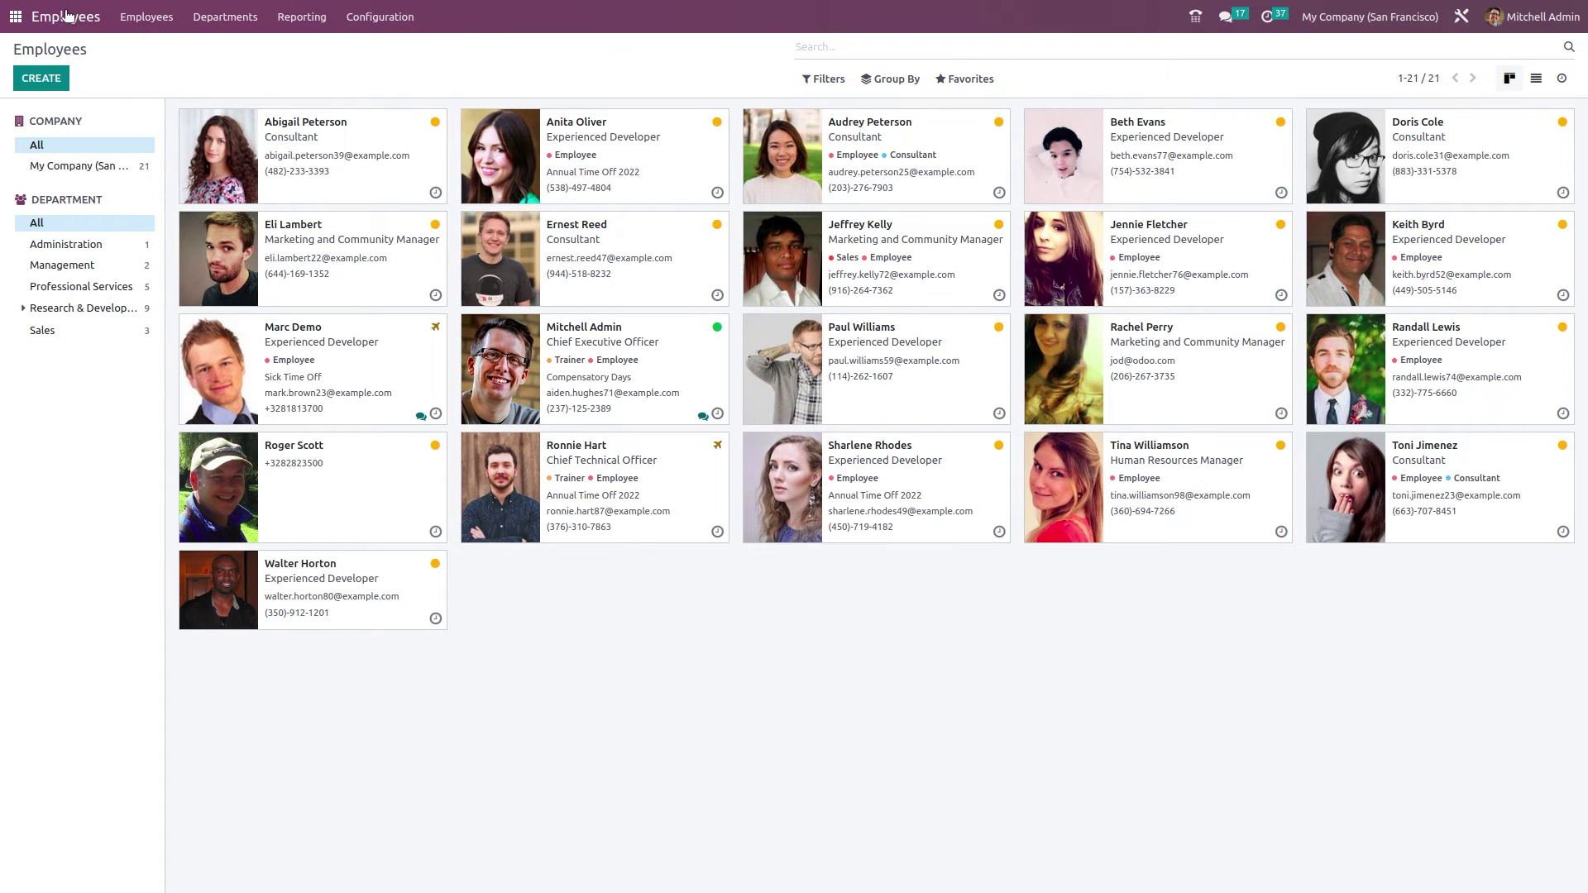
left_click(14, 16)
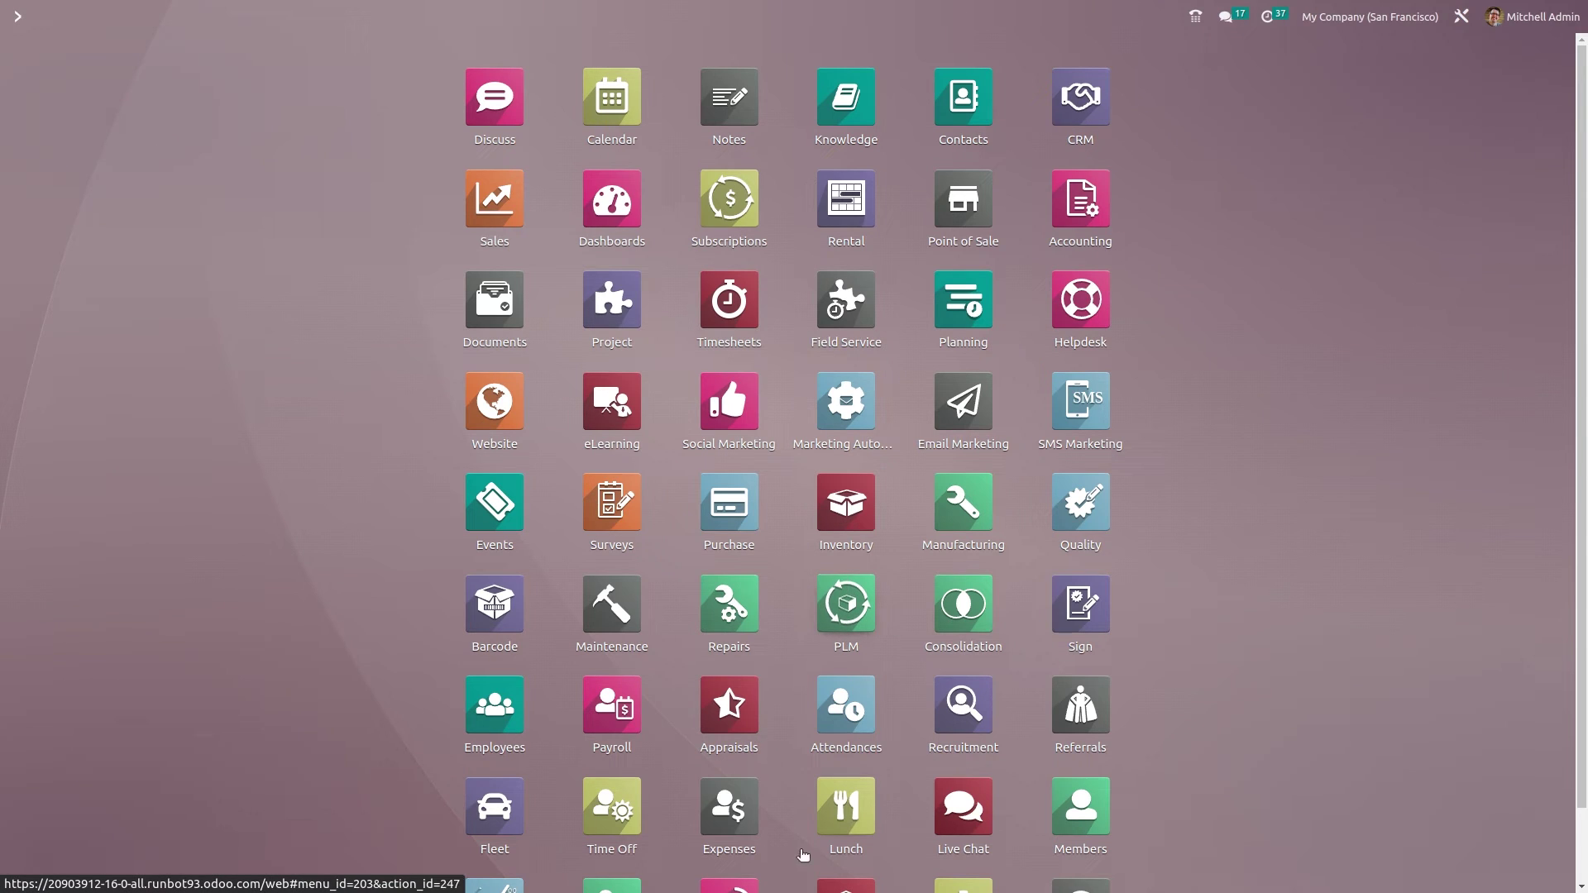
left_click(819, 707)
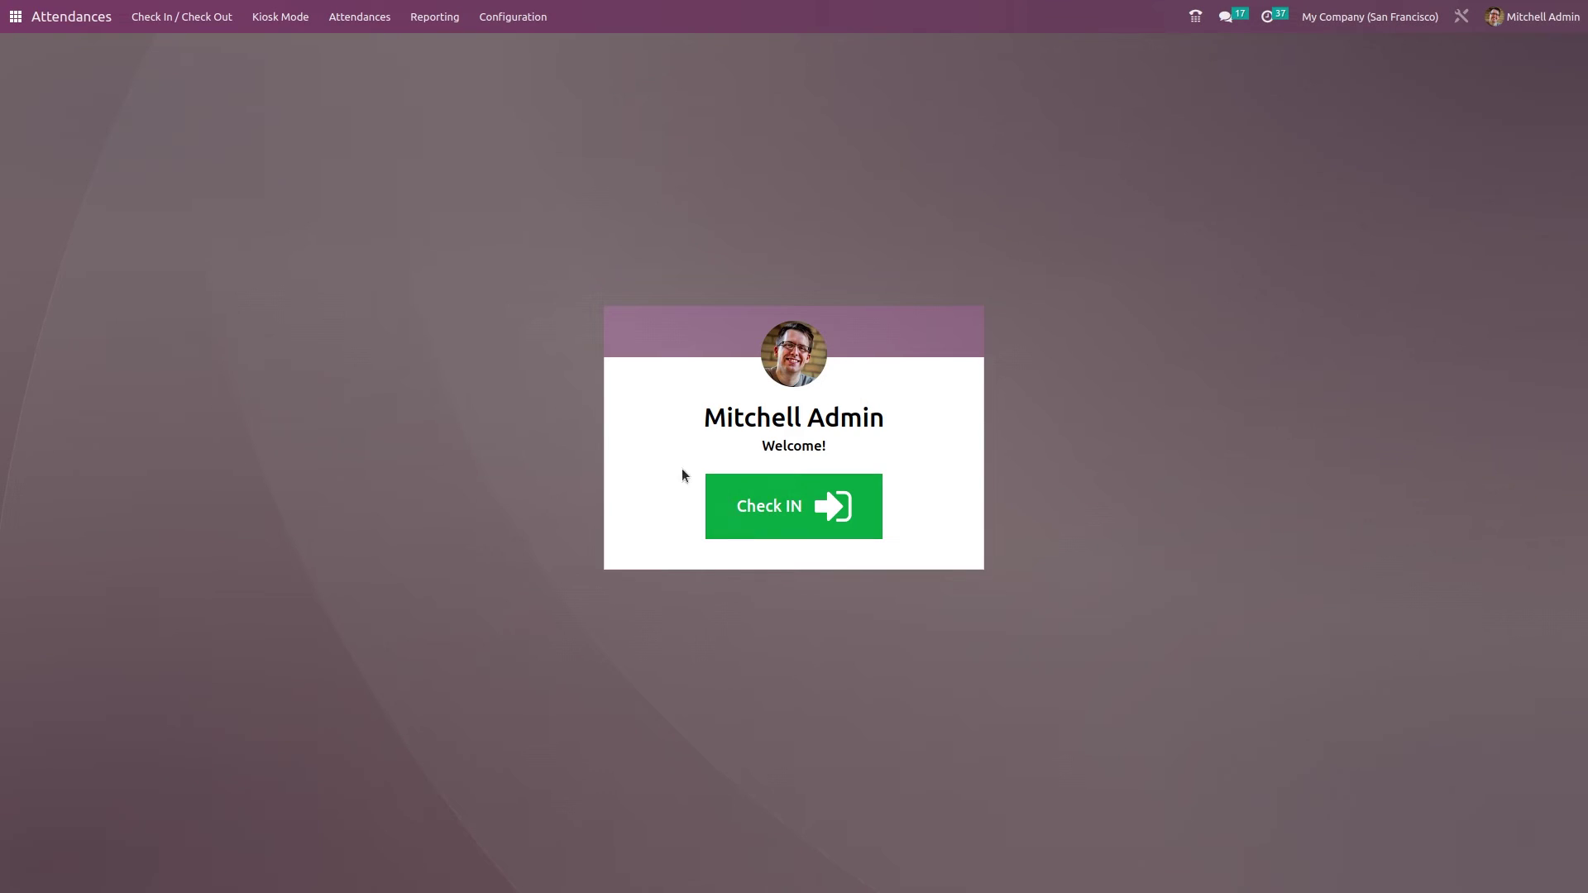
left_click(277, 31)
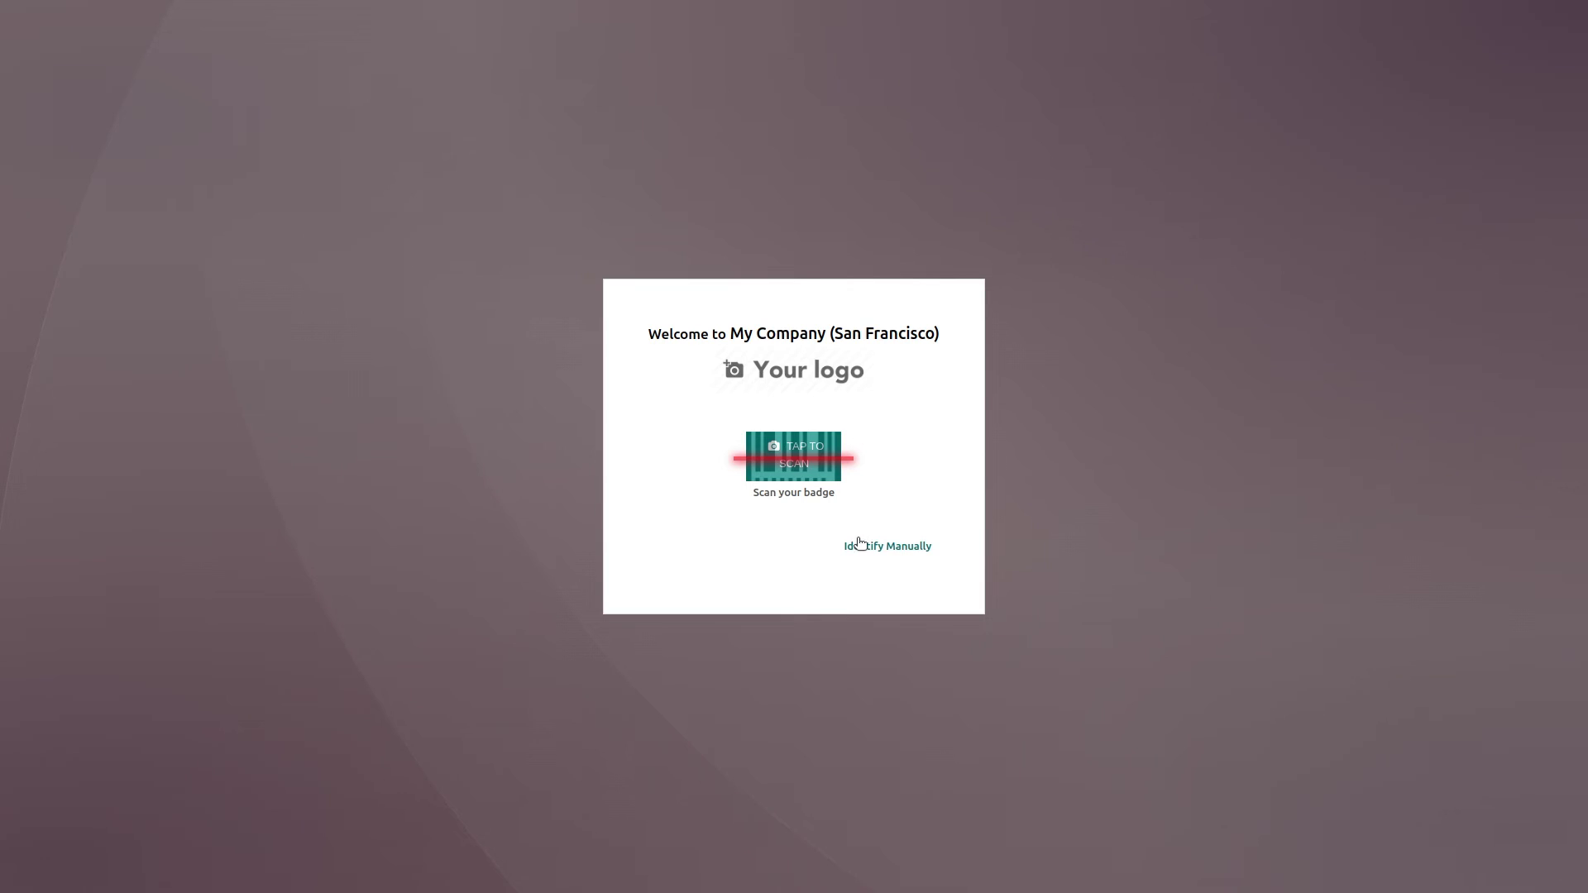
- Check the CEO in at the kiosk by selecting him manually and entering his PIN
left_click(858, 547)
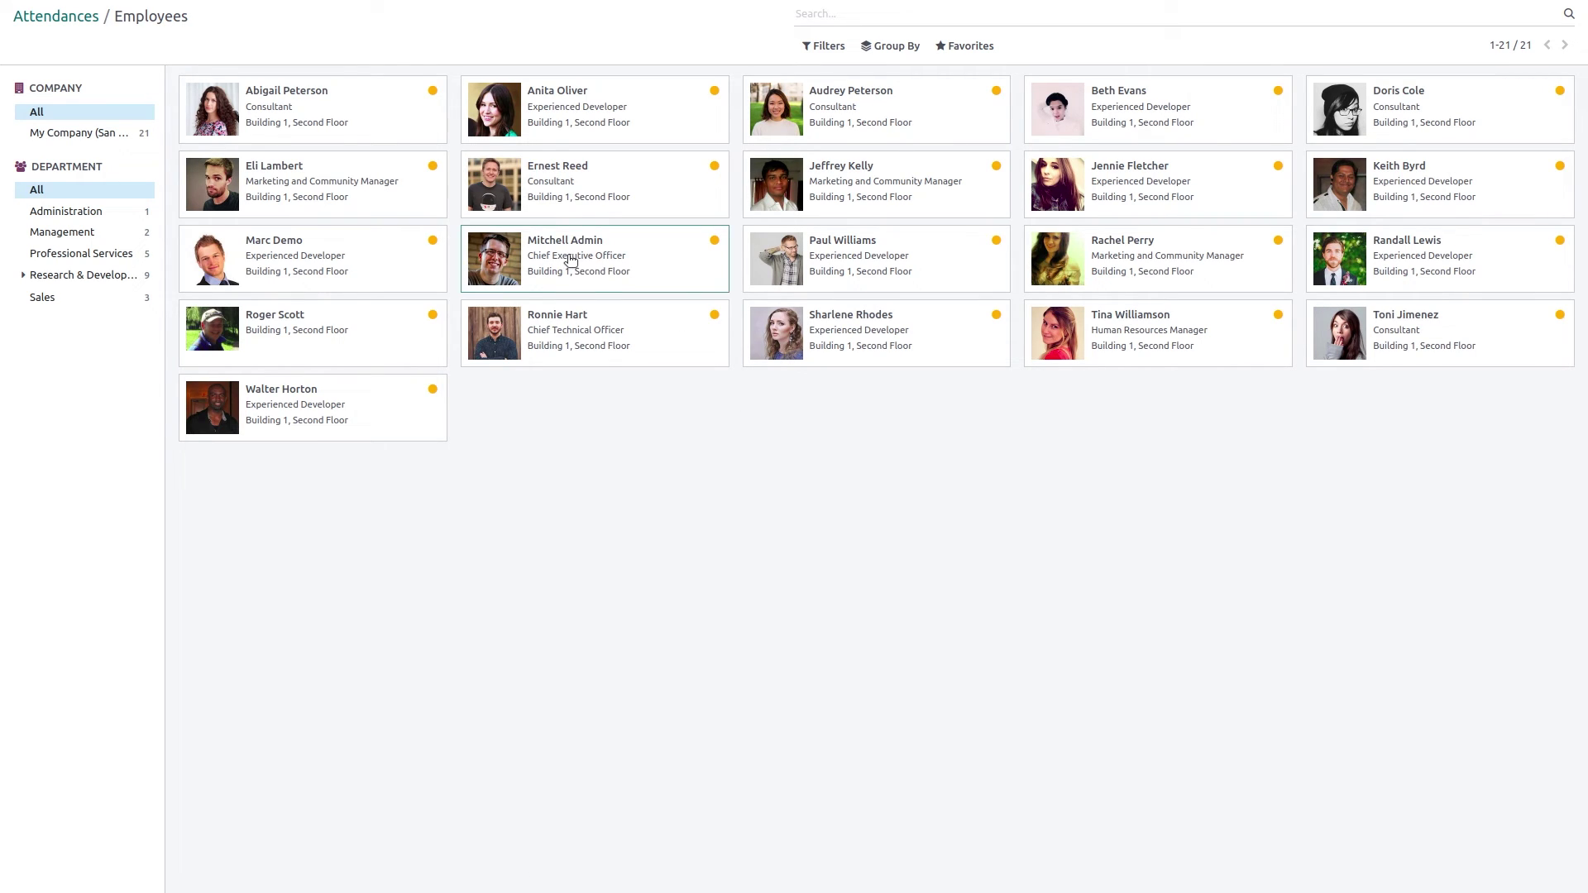
left_click(589, 279)
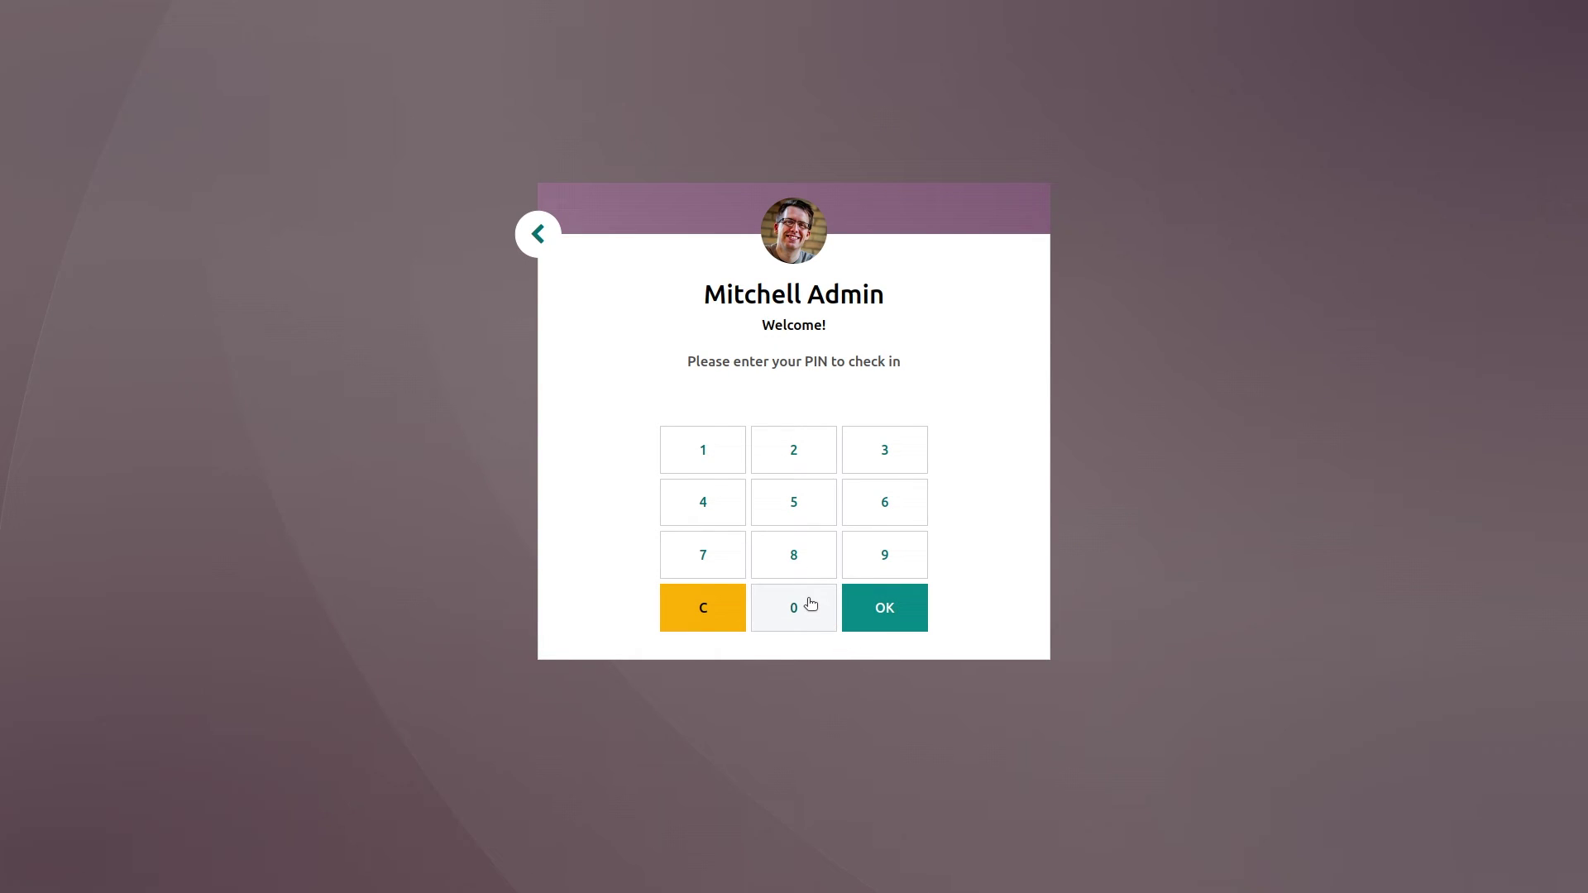
left_click(811, 604)
left_click(810, 604)
left_click(810, 604)
left_click(811, 604)
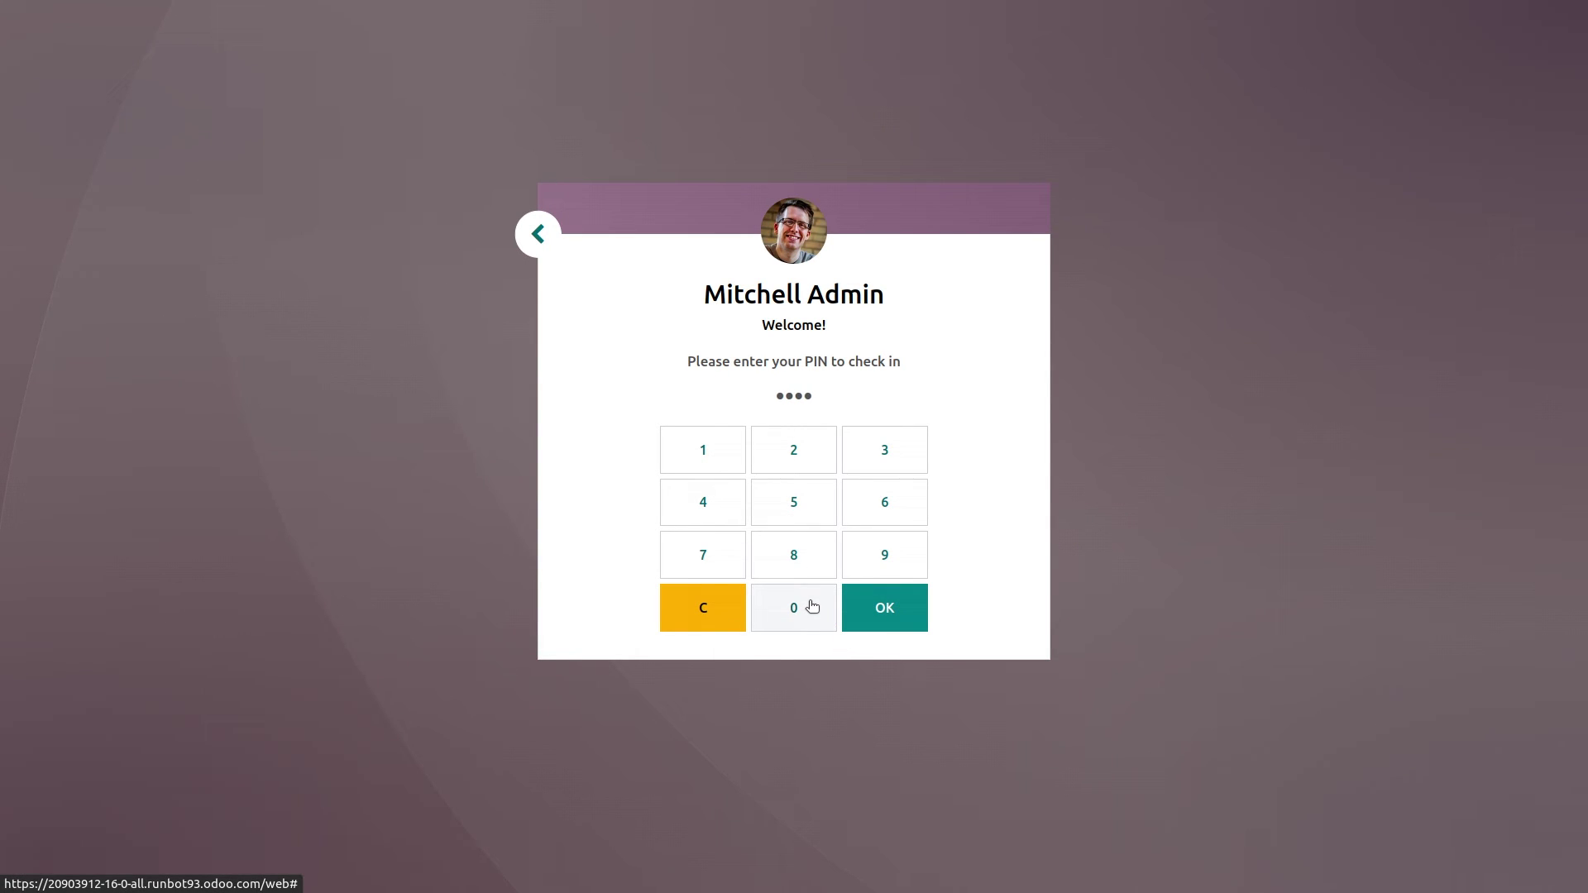
left_click(904, 604)
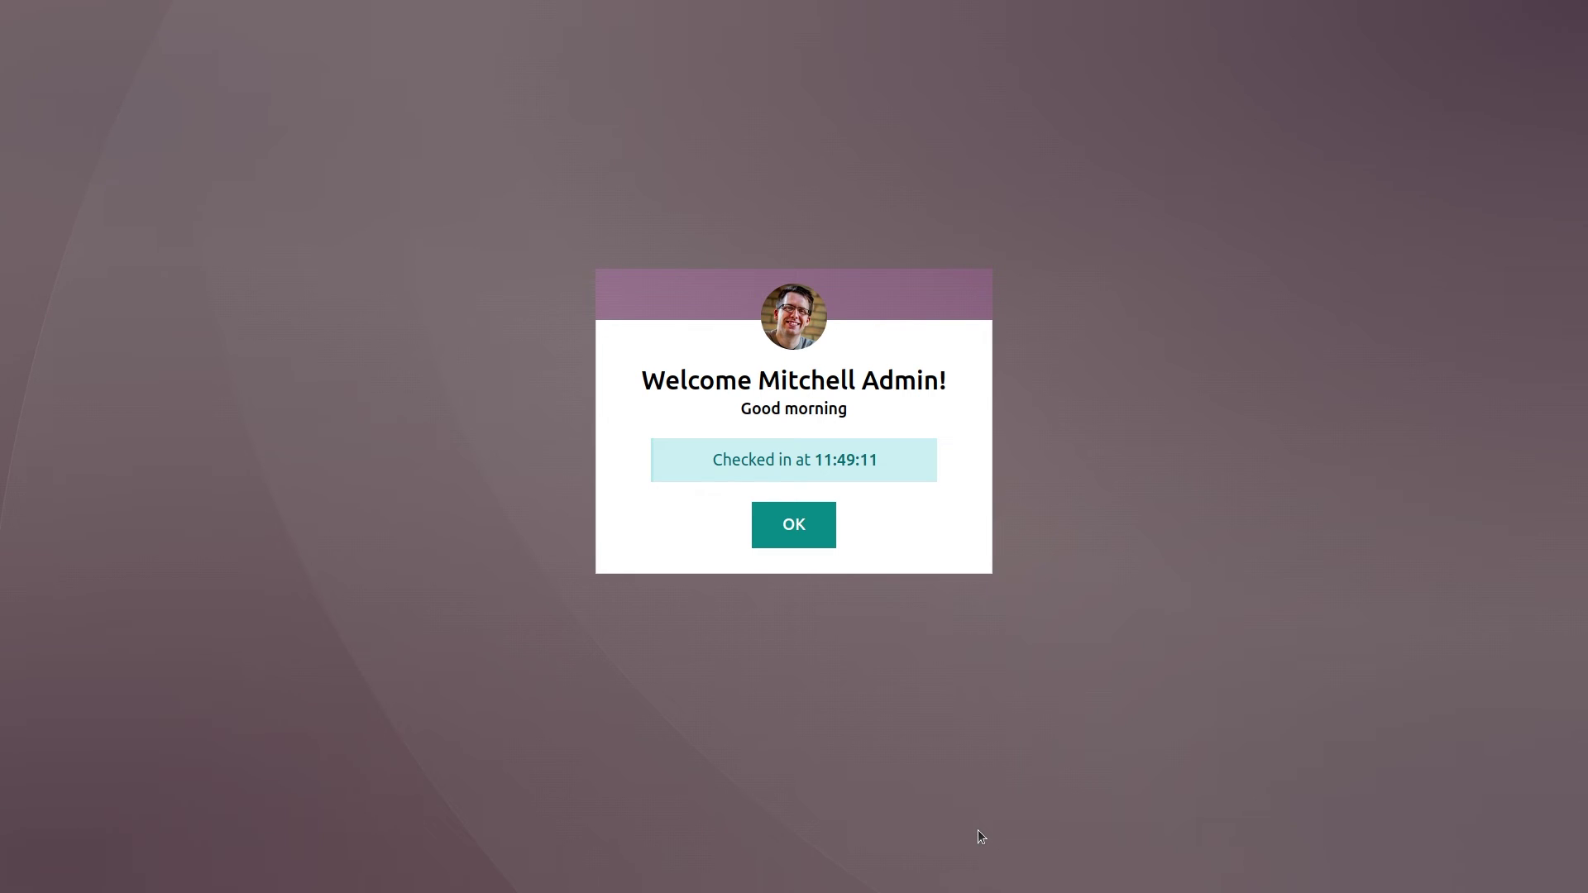
left_click(822, 542)
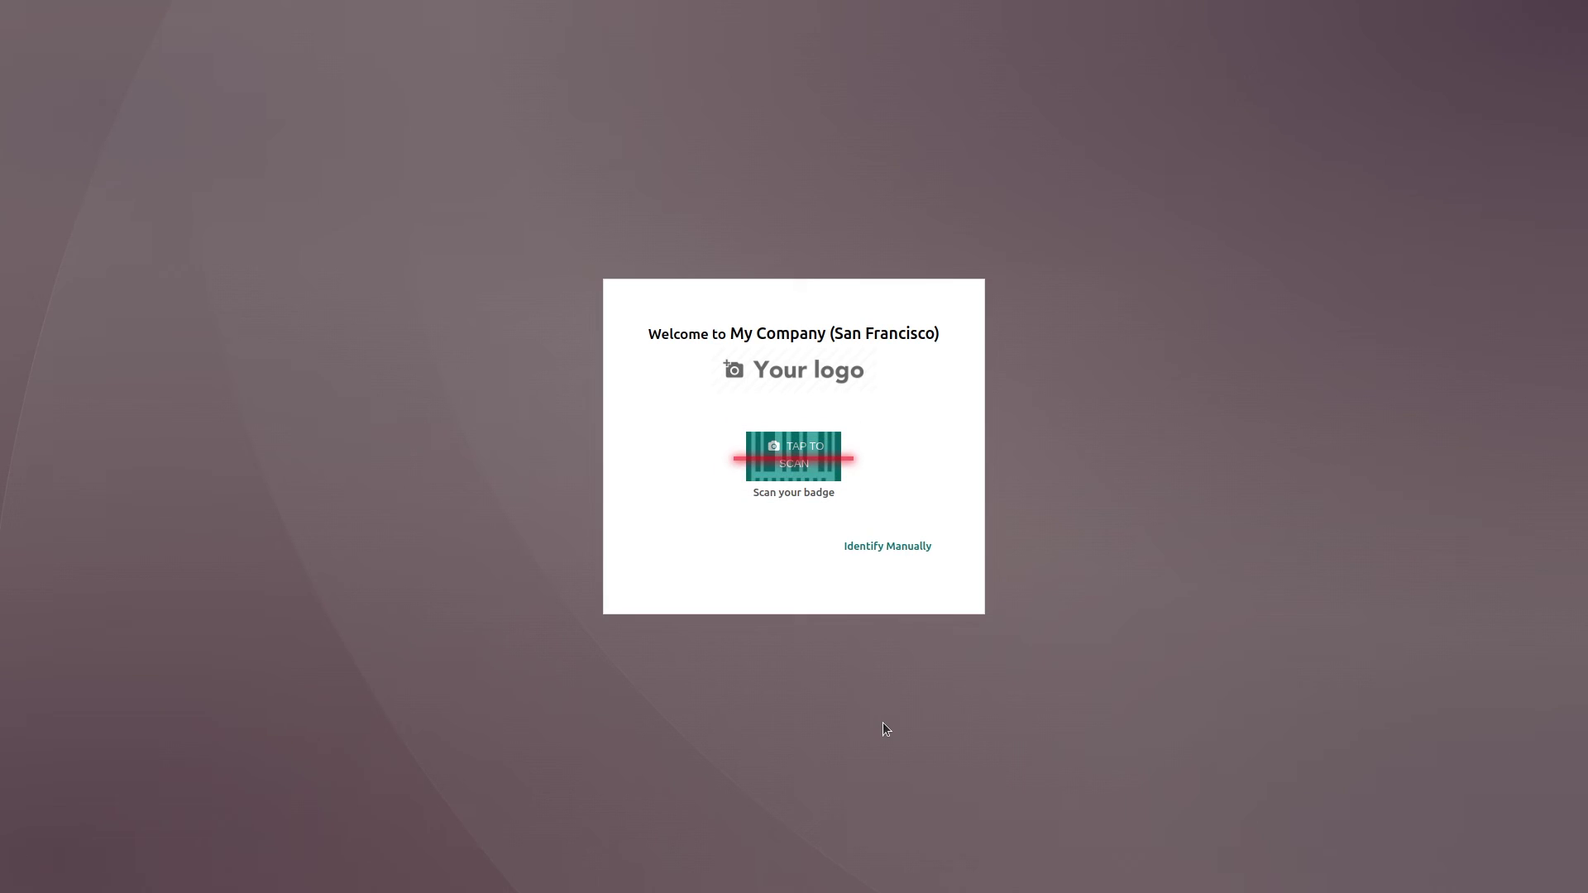
left_click(883, 558)
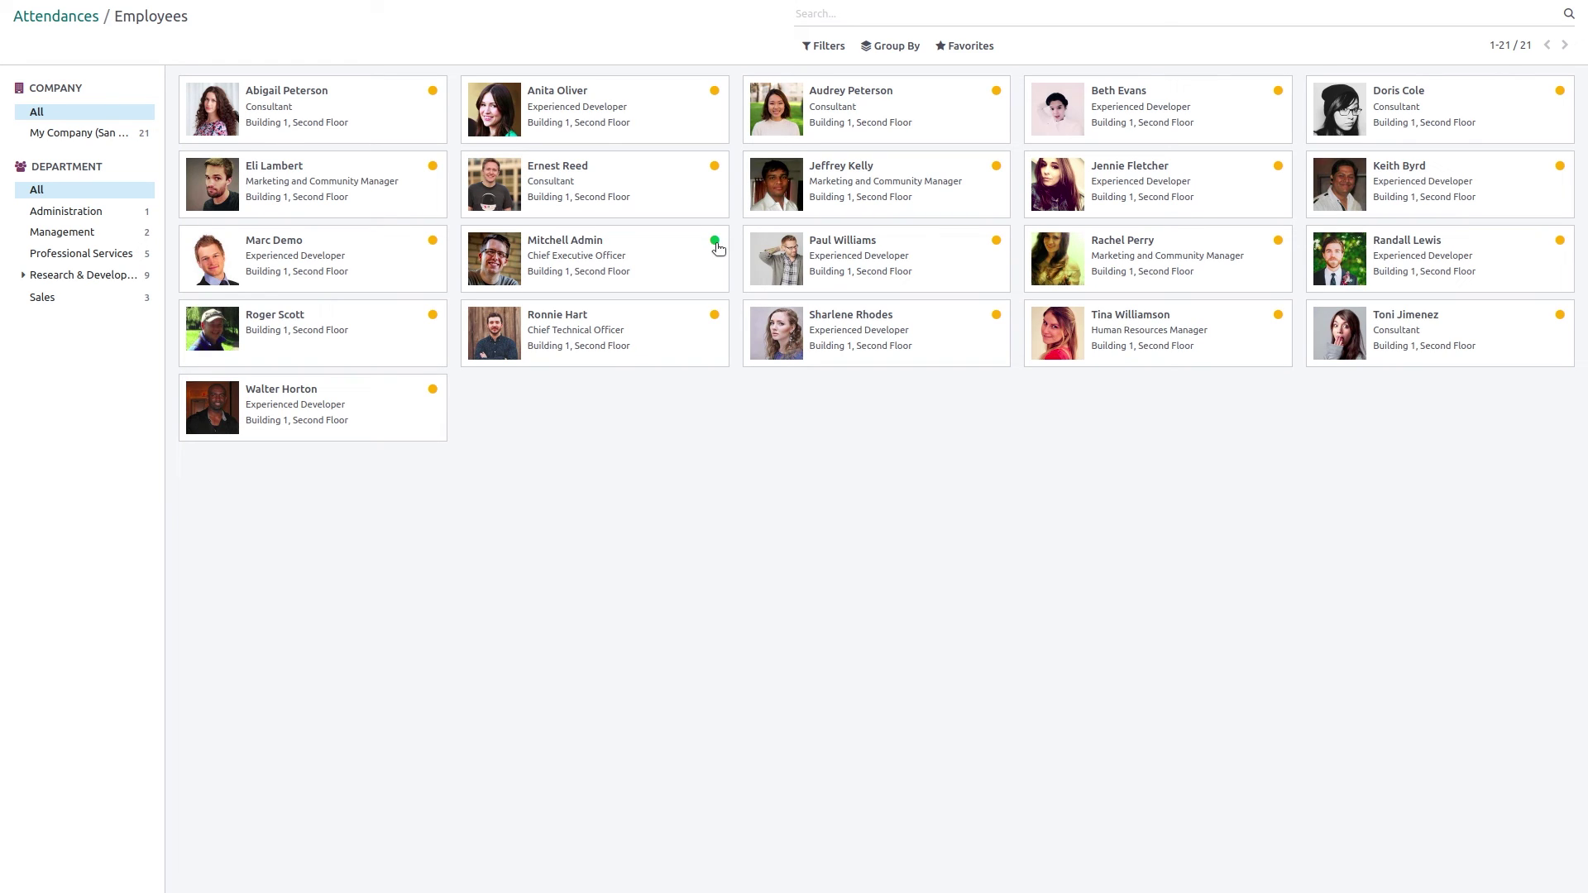
- Check in the Experienced Developer by selecting her card and entering her kiosk PIN
left_click(668, 115)
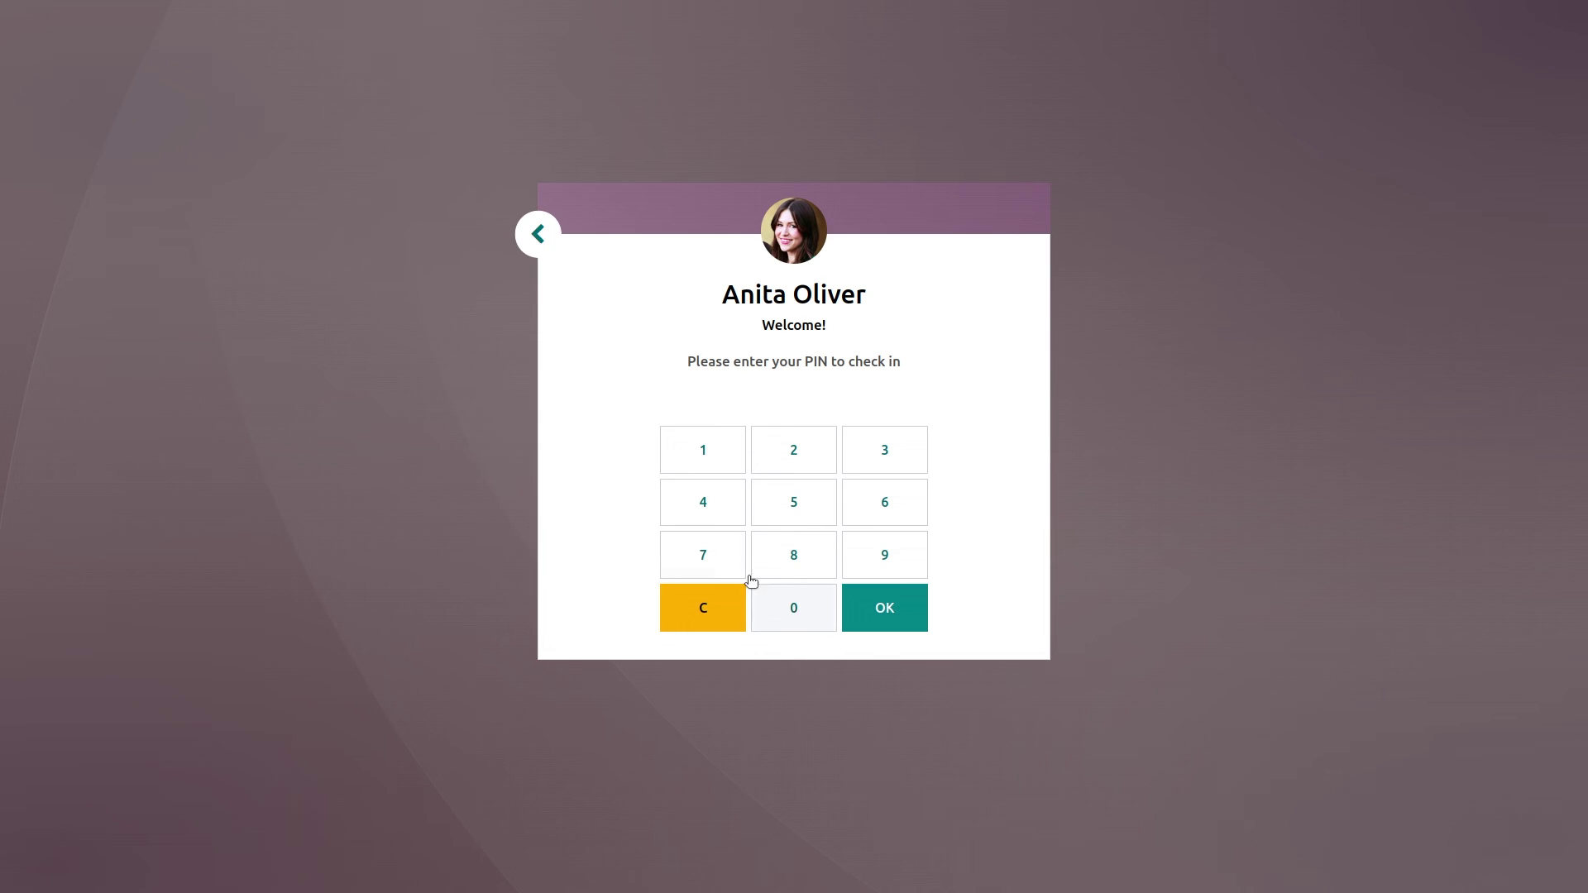
left_click(695, 469)
left_click(695, 469)
left_click(695, 469)
left_click(694, 469)
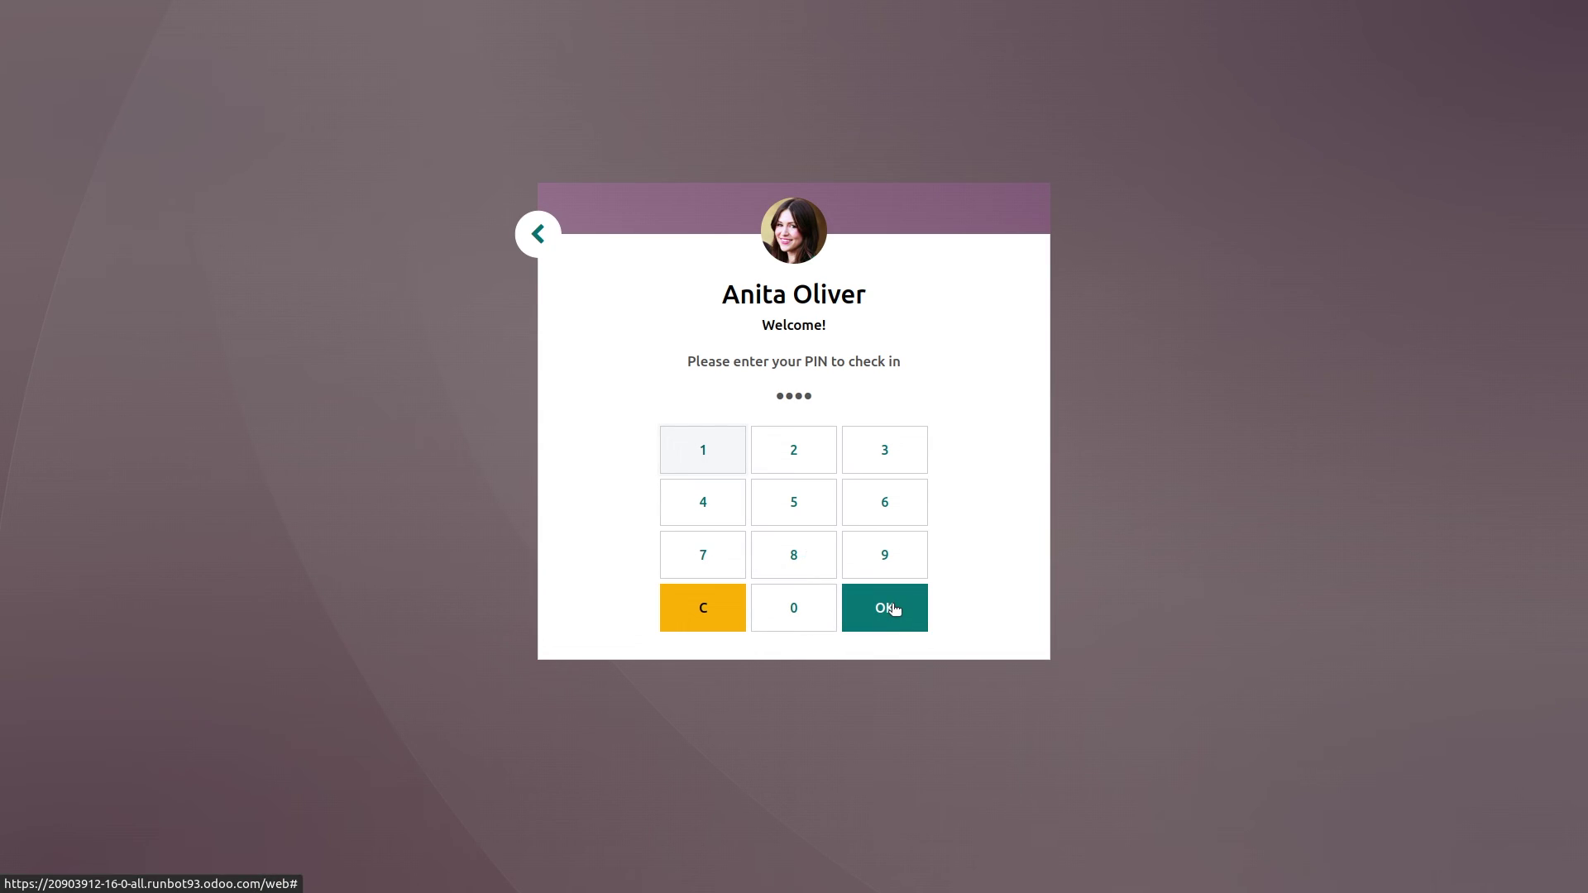
left_click(894, 609)
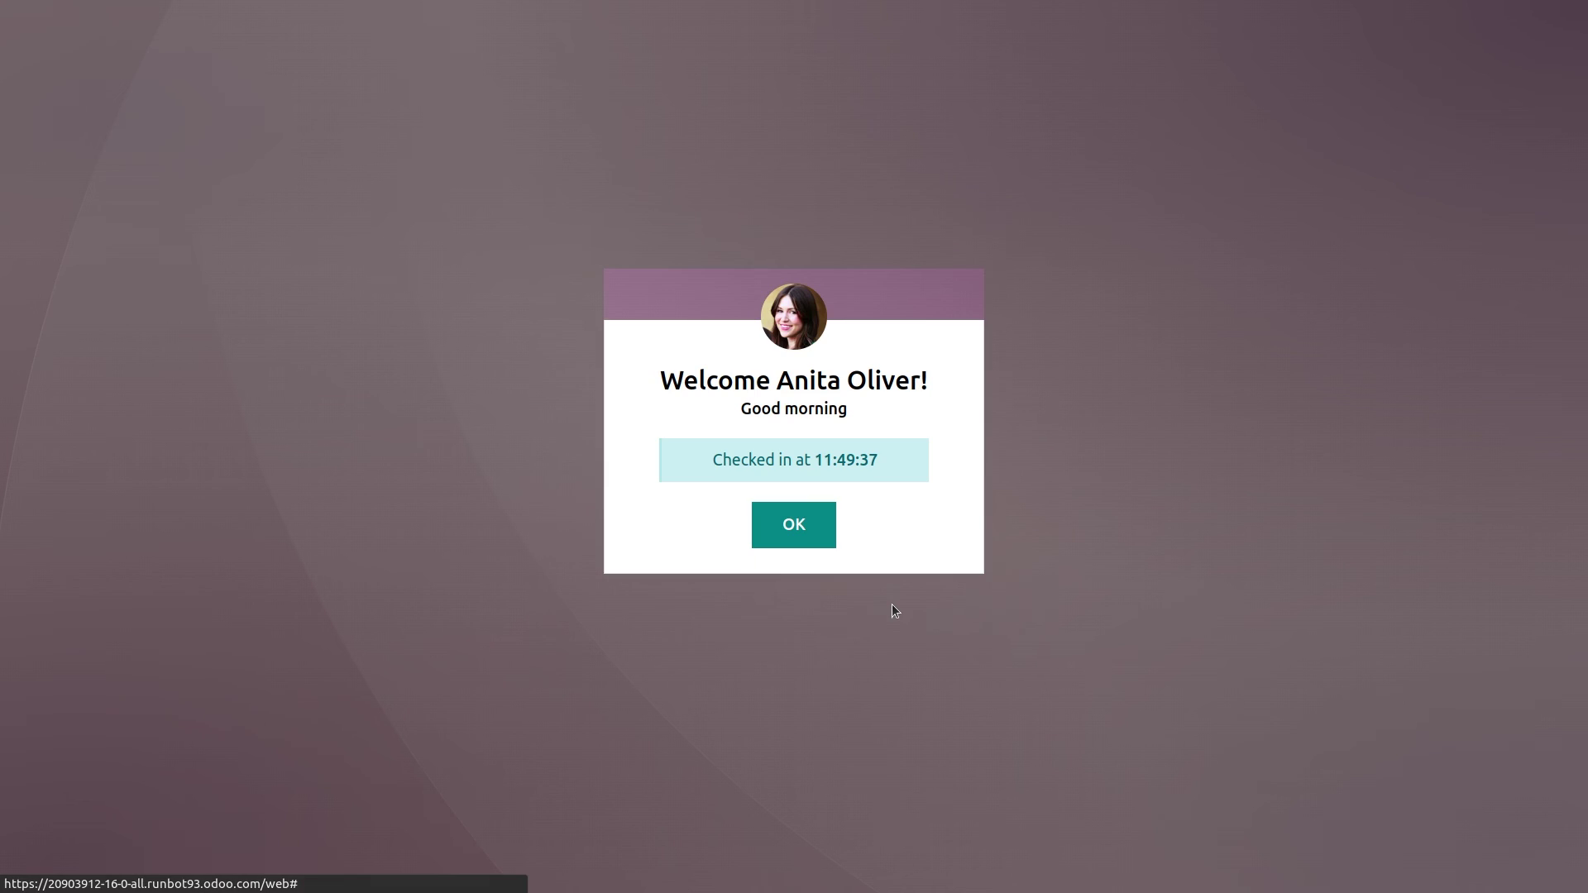
left_click(794, 539)
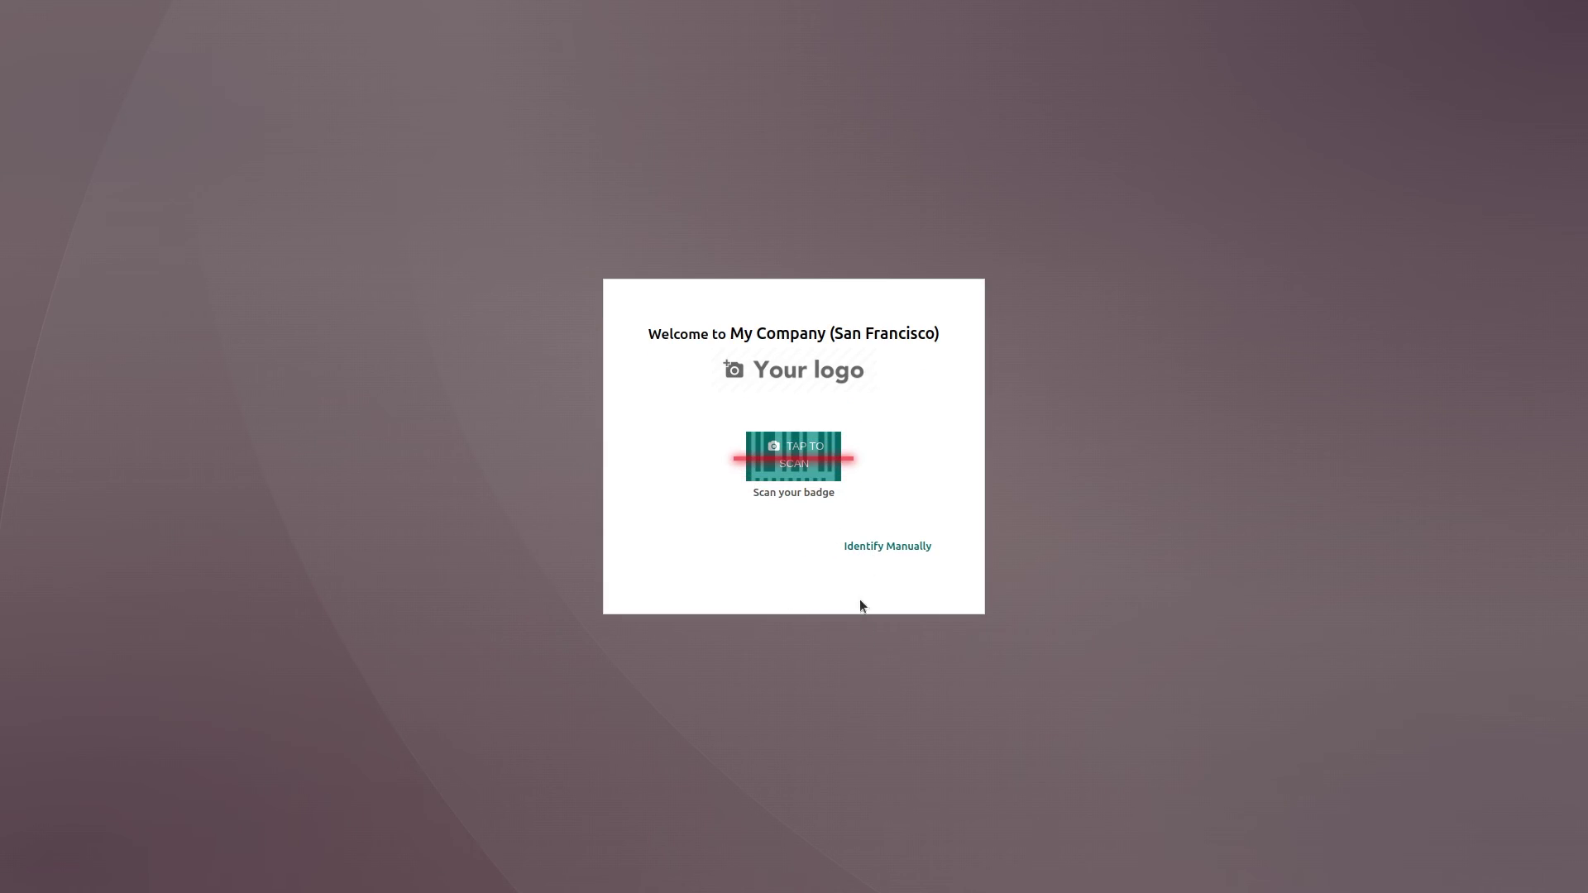
left_click(867, 552)
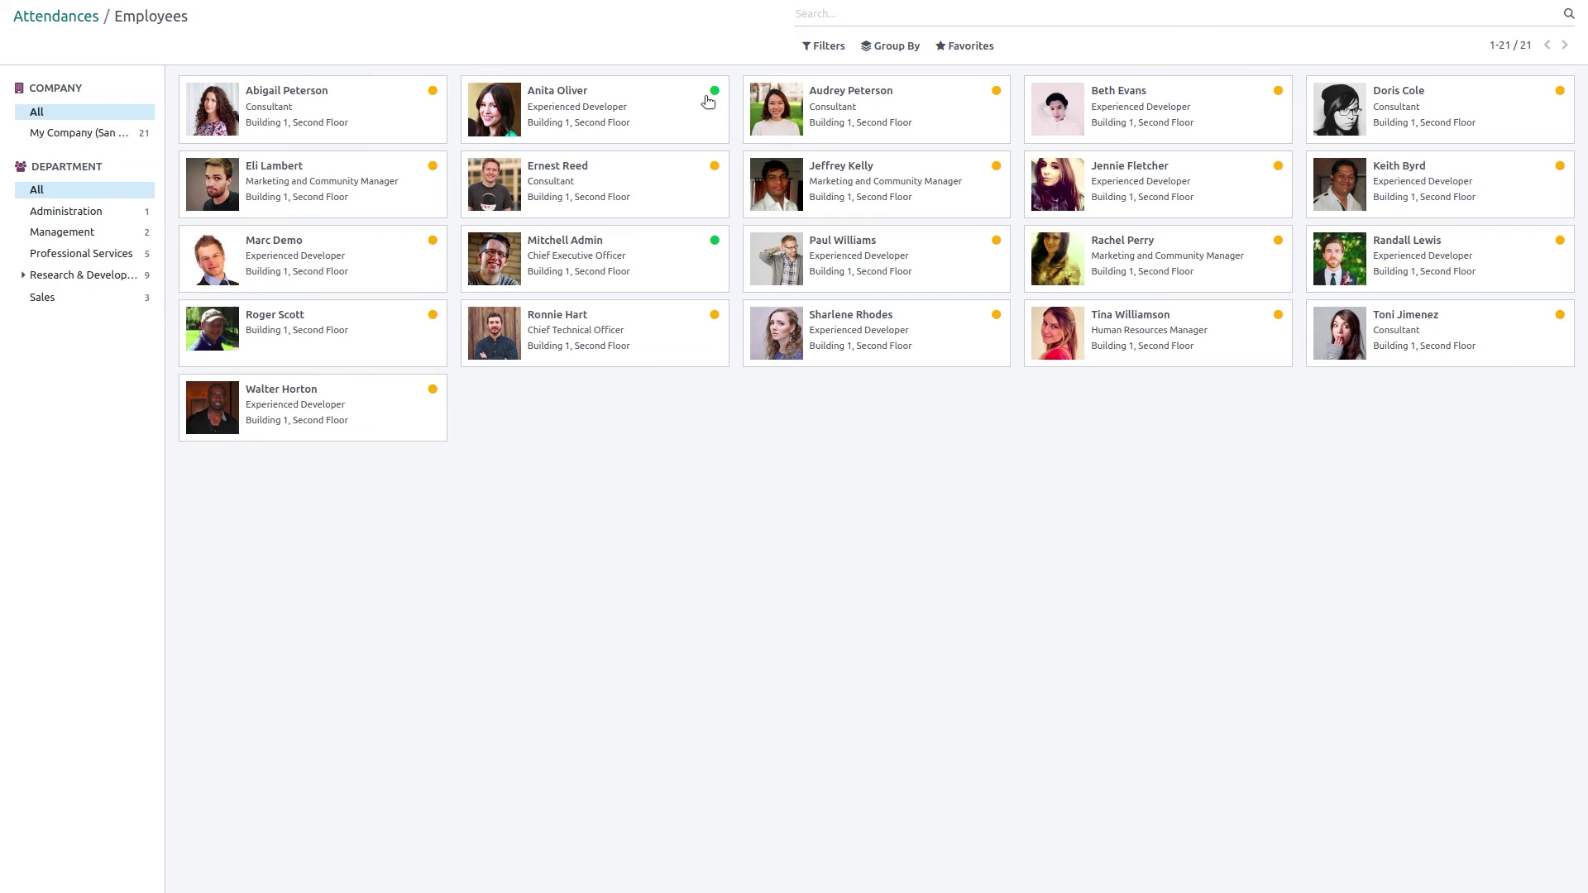